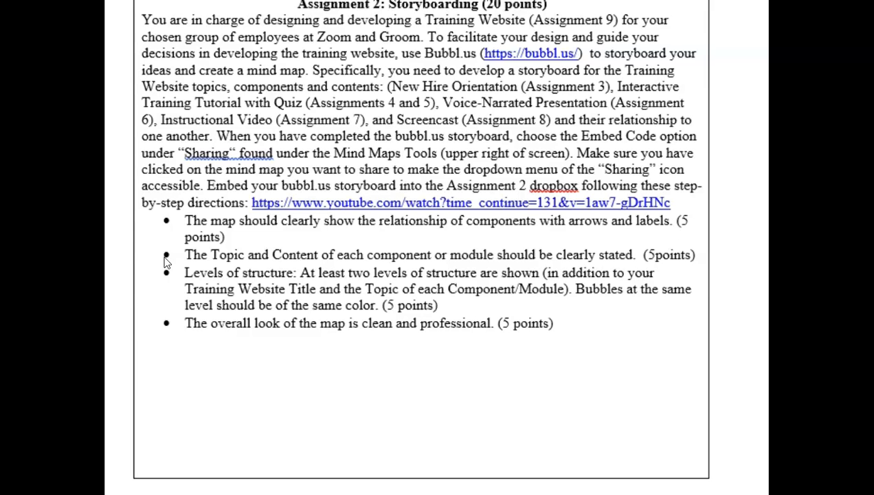
{"action": "left_click", "coordinate": [167, 289]}
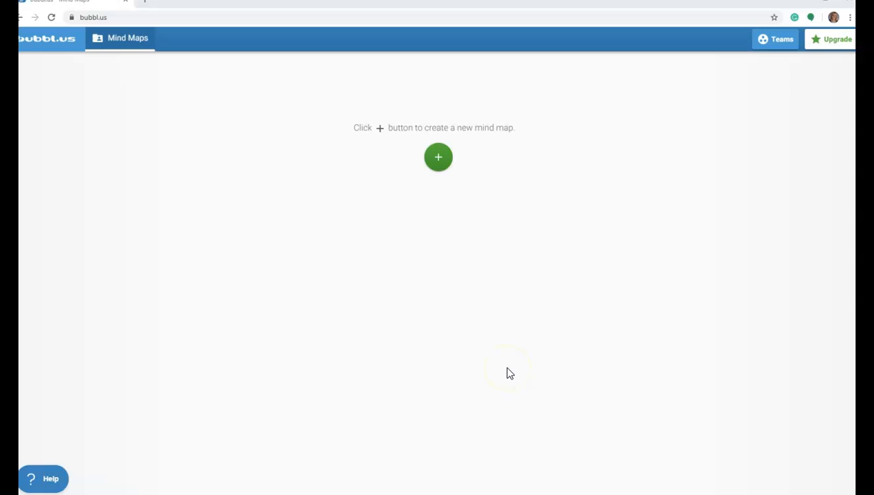
Create a new mind map and replace the starting bubble's text with "Training Website for XXX"
{"action": "left_click", "coordinate": [438, 159]}
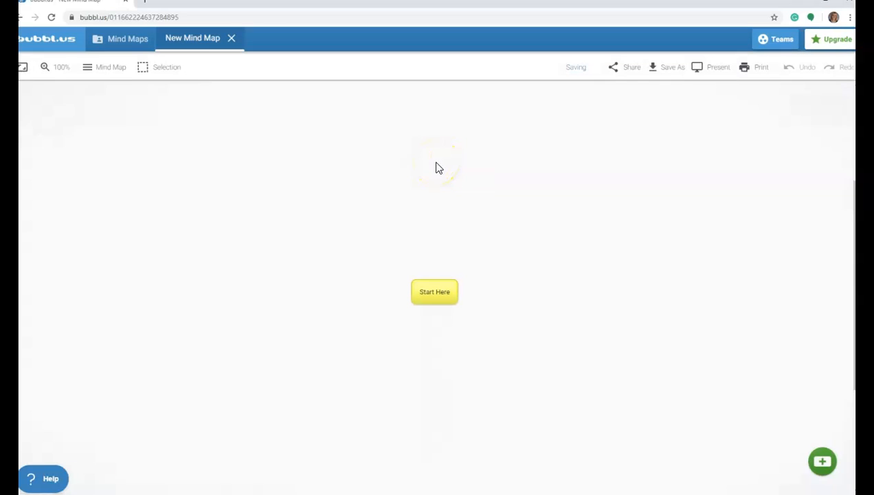
{"action": "left_click", "coordinate": [448, 290]}
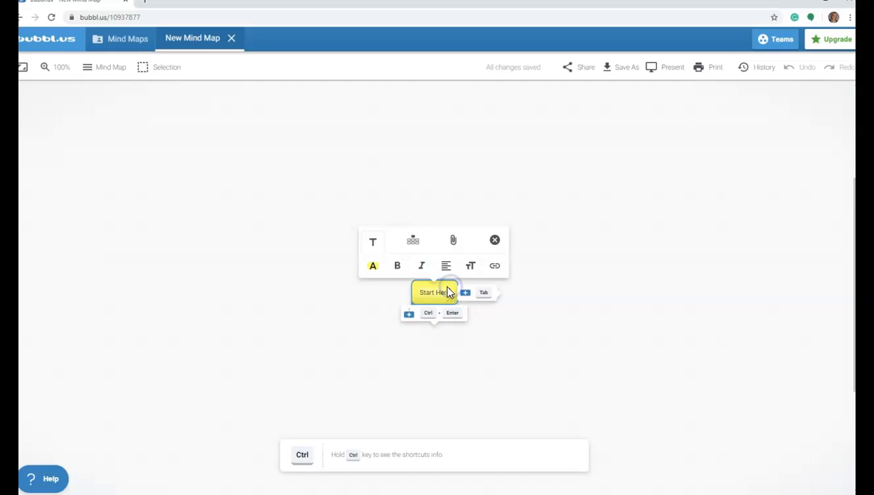
{"action": "left_click", "coordinate": [450, 292]}
{"action": "left_click_drag", "start_coordinate": [451, 292], "coordinate": [417, 293]}
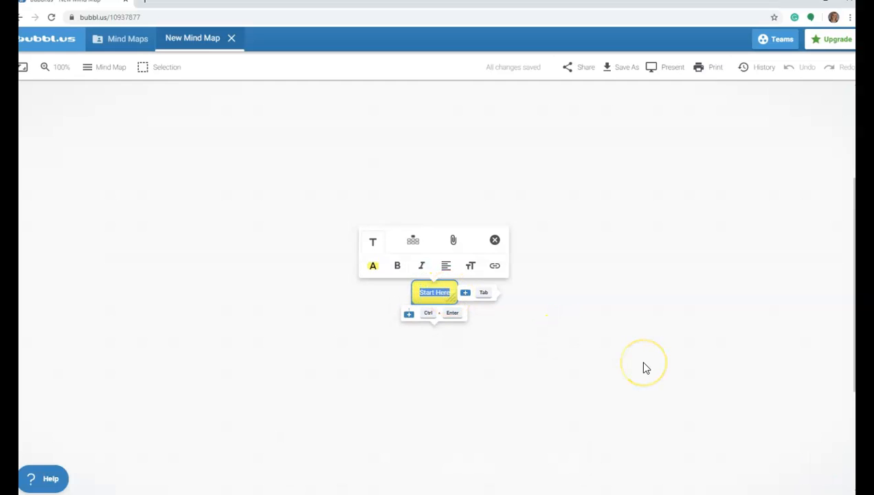
{"action": "type", "text": "Training W"}
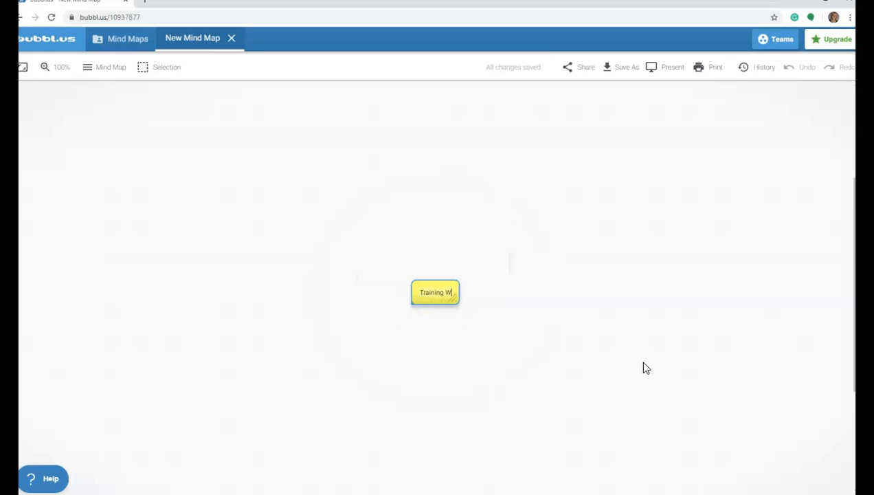
{"action": "type", "text": "ebsite"}
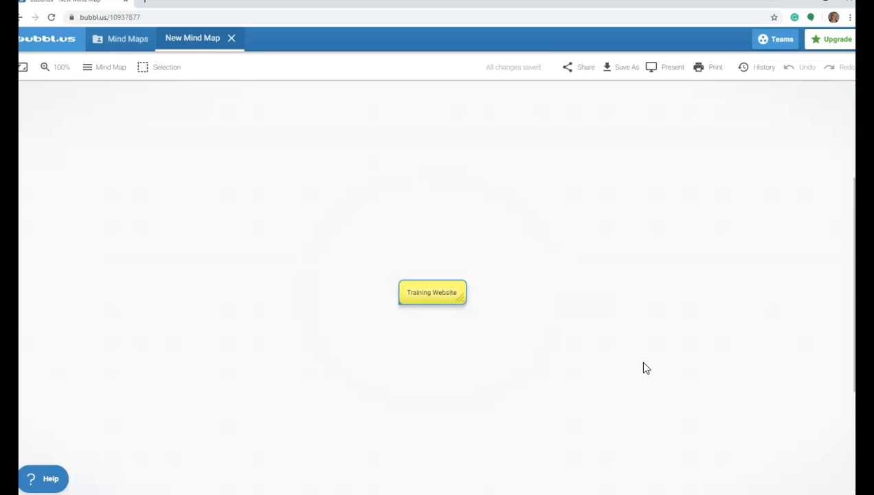
{"action": "type", "text": "for"}
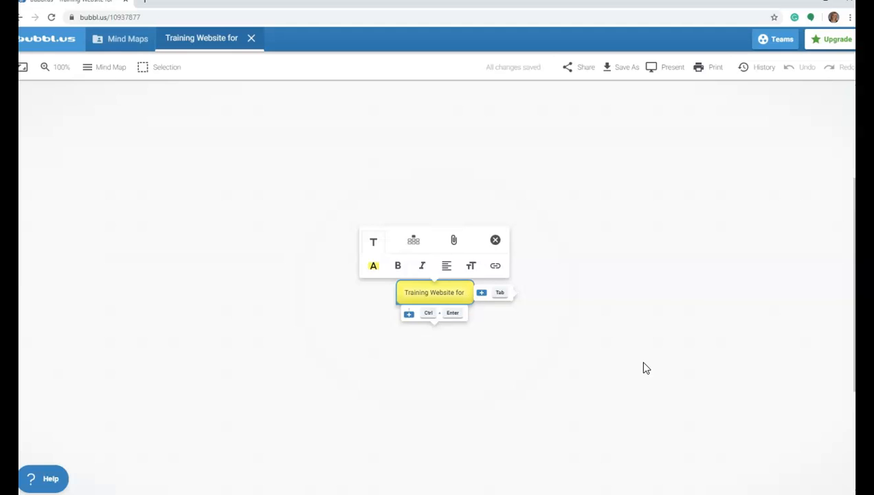
{"action": "type", "text": "XXX"}
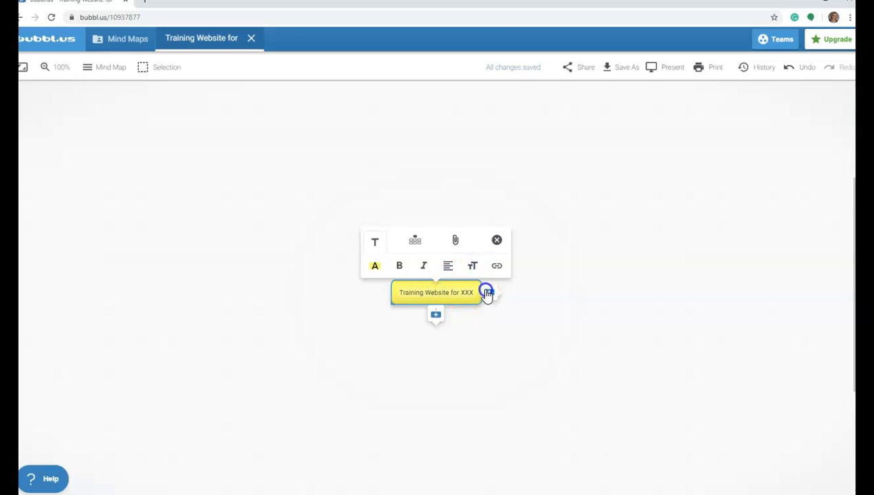
{"action": "left_click", "coordinate": [494, 338]}
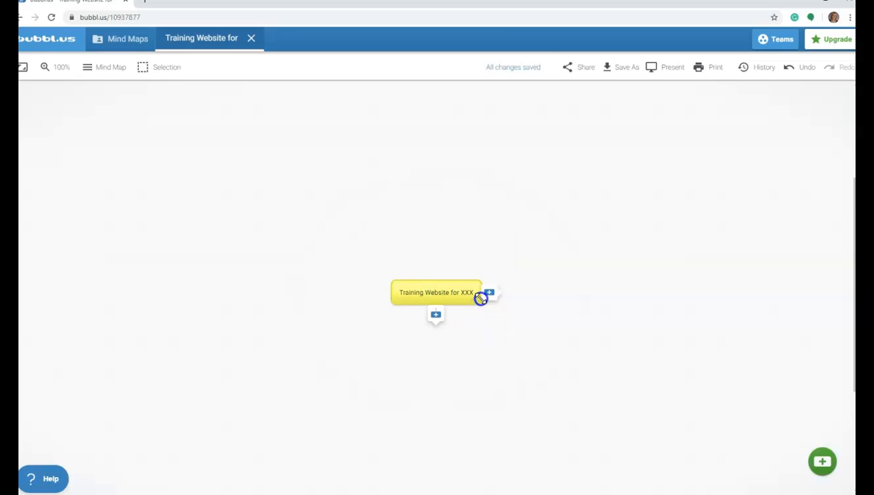
Enlarge the title bubble and move it to the upper middle of the canvas
{"action": "left_click_drag", "start_coordinate": [481, 303], "coordinate": [510, 354]}
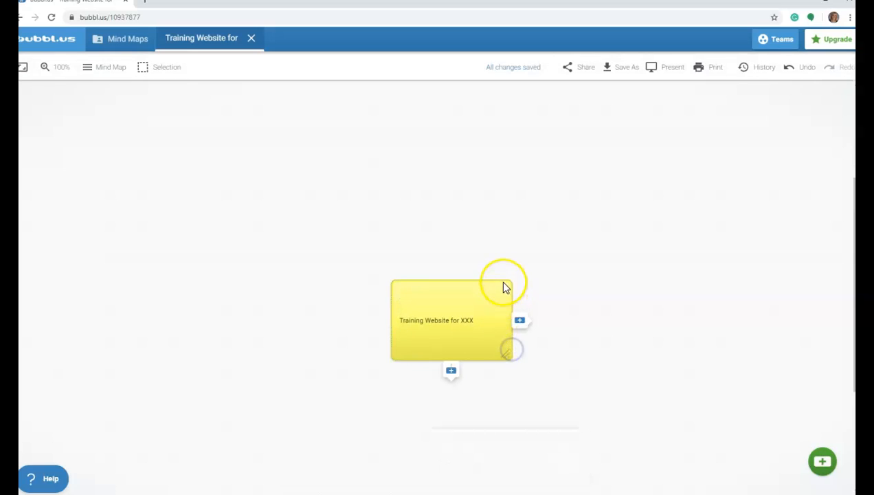
{"action": "left_click_drag", "start_coordinate": [503, 280], "coordinate": [455, 130]}
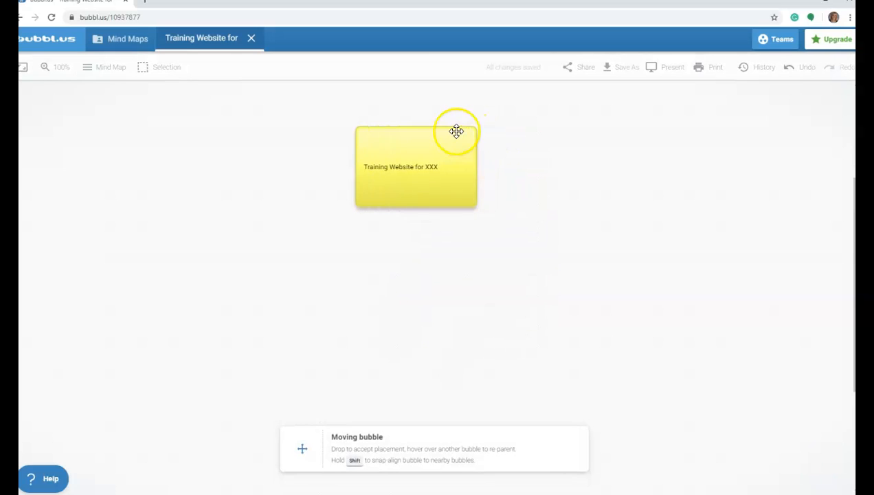
Make the whole text of the "Training Website for XXX" bubble bold
{"action": "left_click", "coordinate": [424, 167]}
{"action": "double_click", "coordinate": [423, 167]}
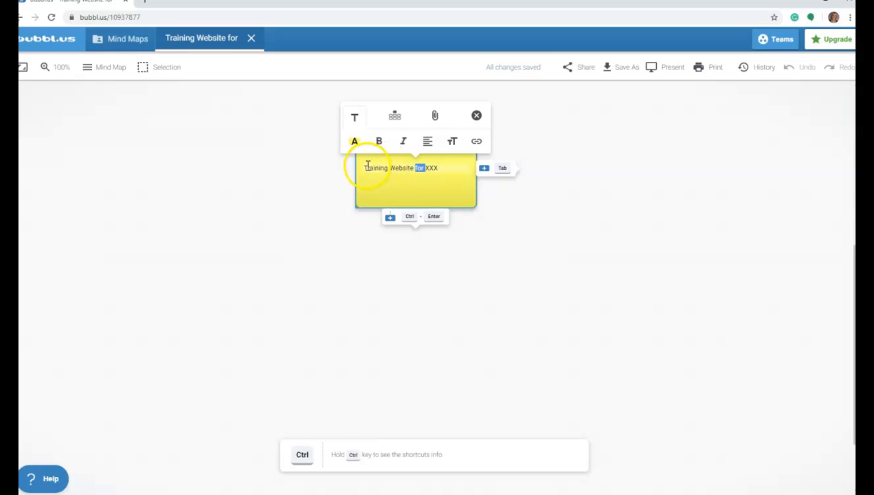
{"action": "left_click_drag", "start_coordinate": [366, 167], "coordinate": [446, 170]}
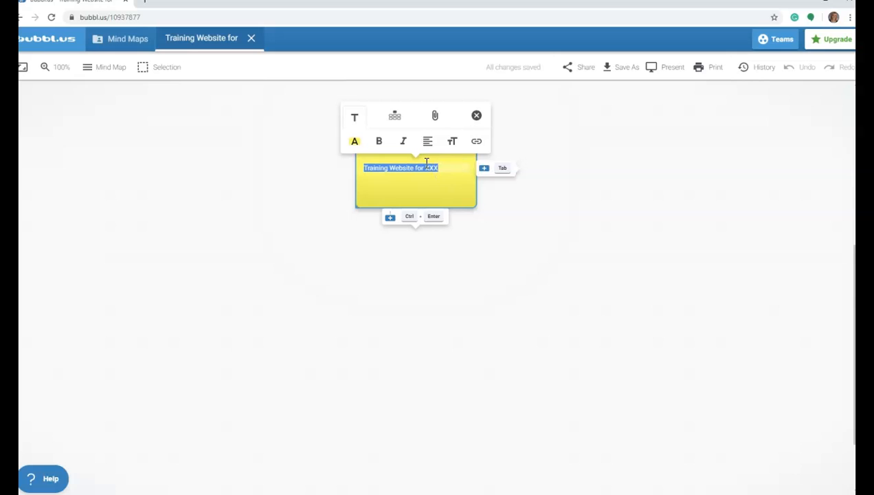
{"action": "left_click", "coordinate": [382, 144]}
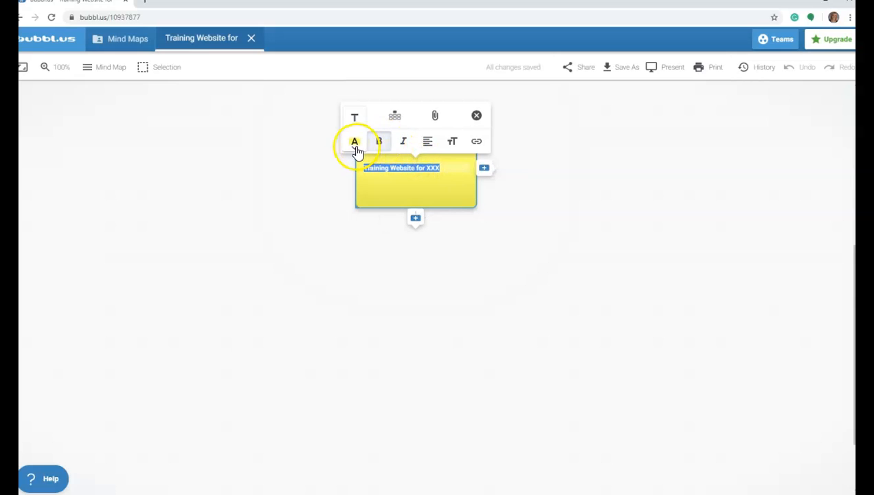
{"action": "left_click", "coordinate": [357, 144]}
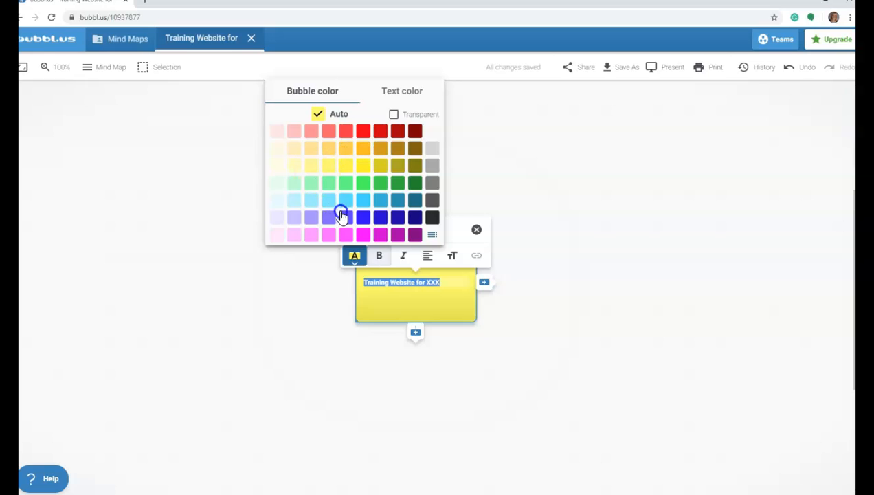
{"action": "left_click", "coordinate": [424, 282]}
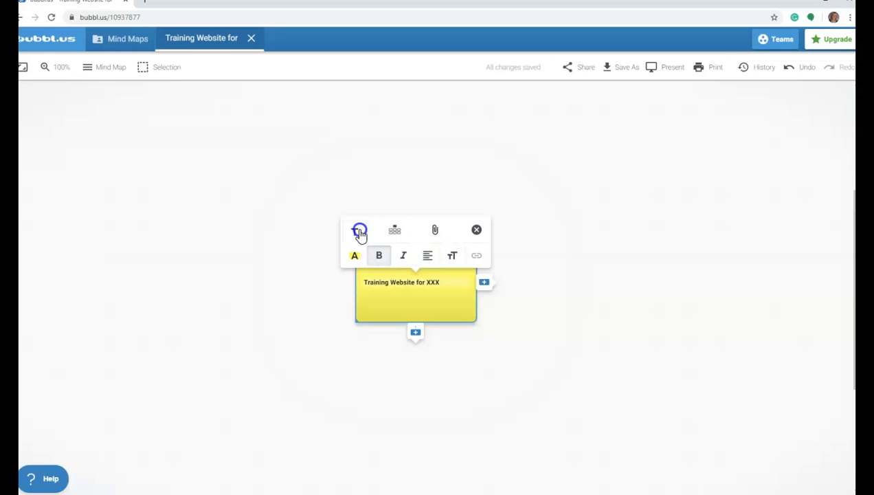
{"action": "left_click", "coordinate": [360, 232]}
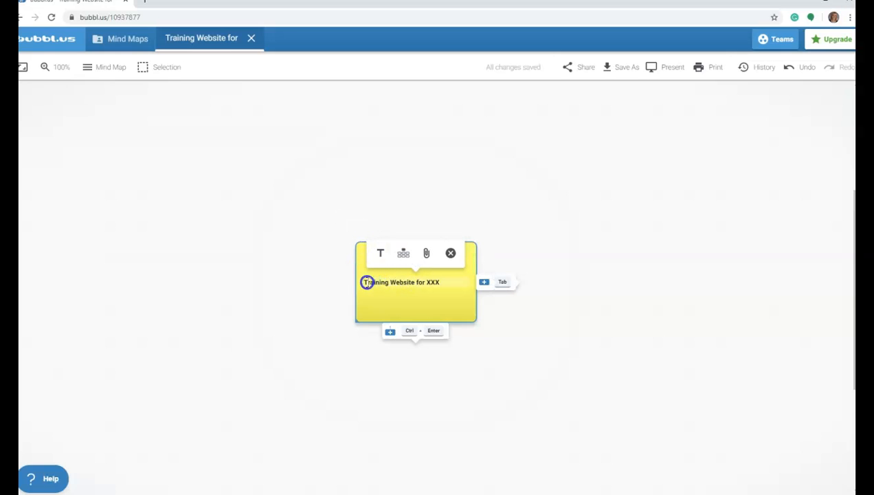
Set the text size of the whole "Training Website for XXX" title to +3
{"action": "scroll", "coordinate": [367, 281], "scroll_direction": "down", "scroll_amount": 2}
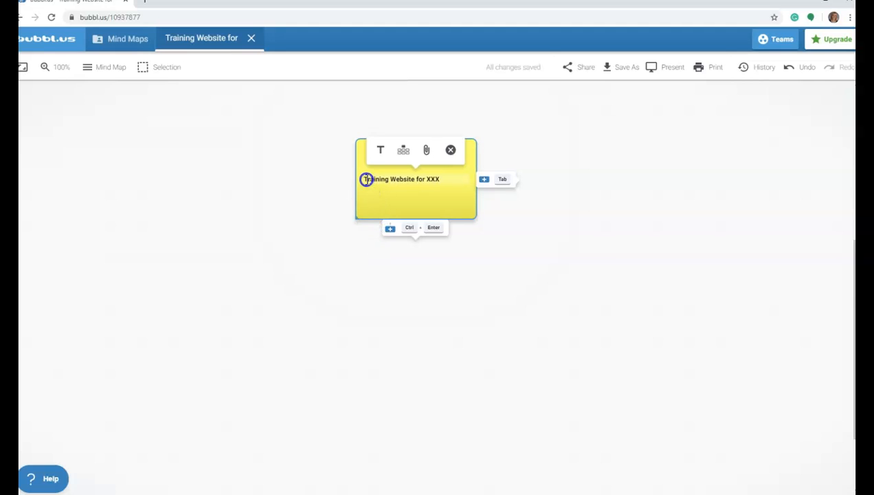
{"action": "mouse_move", "coordinate": [364, 179]}
{"action": "left_mouse_down"}
{"action": "mouse_move", "coordinate": [443, 182]}
{"action": "mouse_move", "coordinate": [357, 179]}
{"action": "left_mouse_up"}
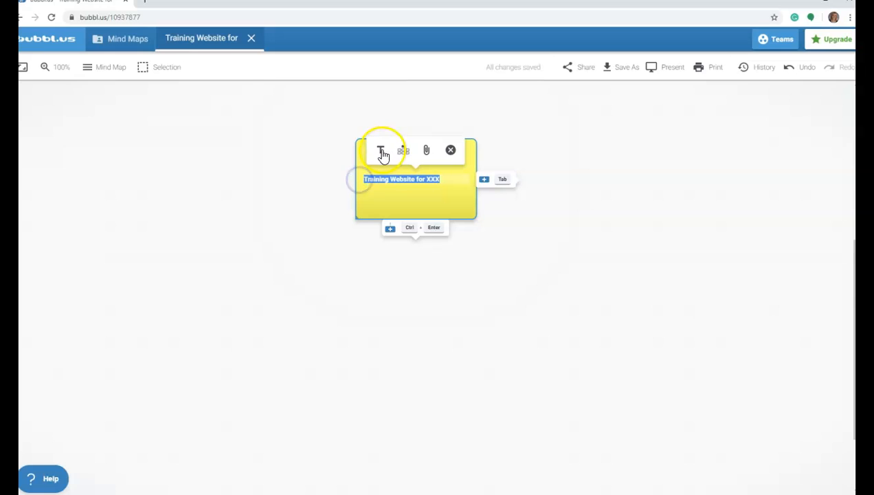
{"action": "left_click", "coordinate": [382, 151]}
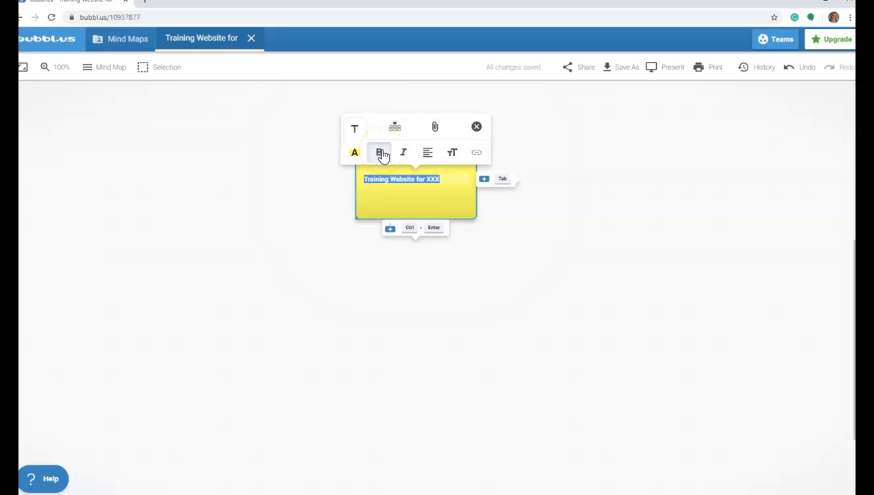
{"action": "left_click", "coordinate": [452, 155]}
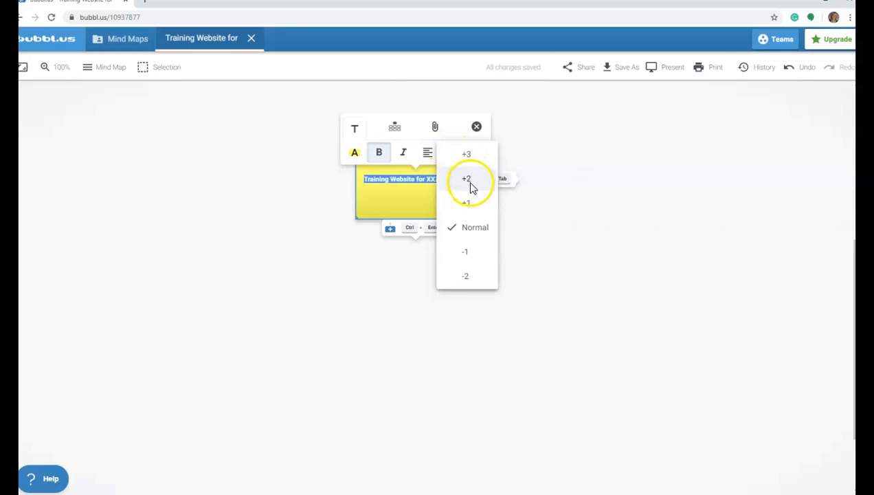
{"action": "left_click", "coordinate": [467, 154]}
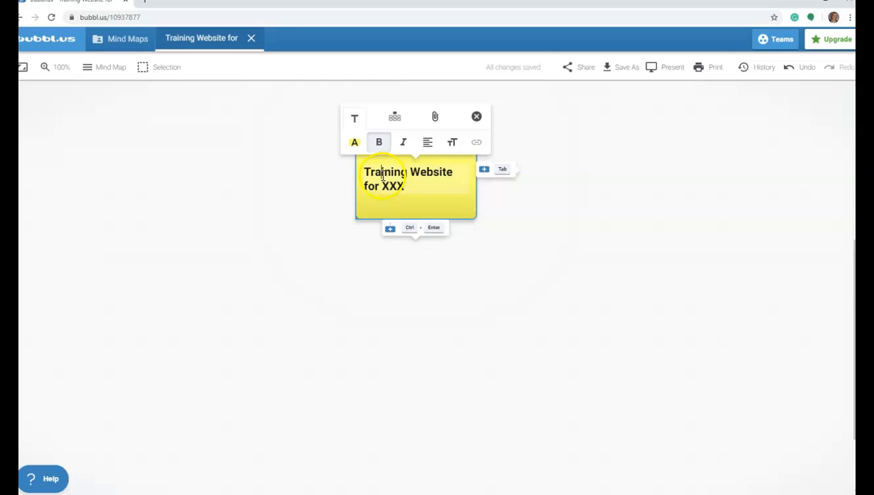
Center-align the text in the "Training Website for XXX" bubble
{"action": "left_click_drag", "start_coordinate": [365, 172], "coordinate": [409, 187]}
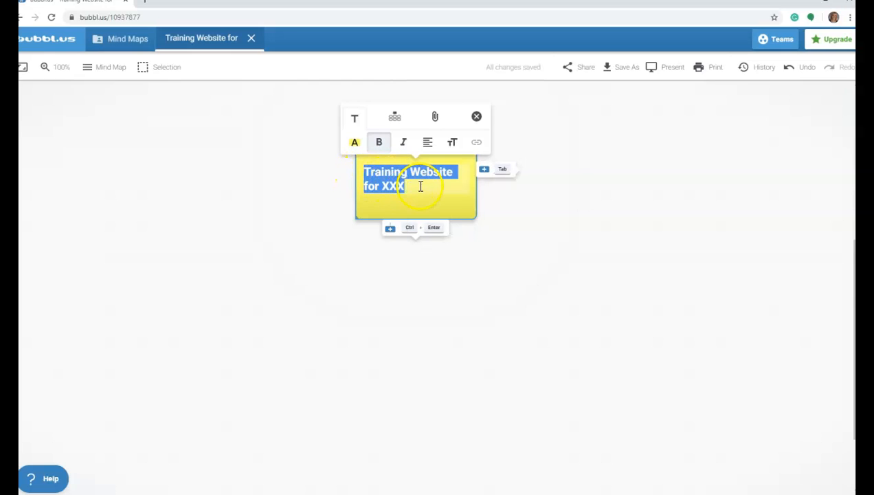
{"action": "left_click", "coordinate": [429, 150]}
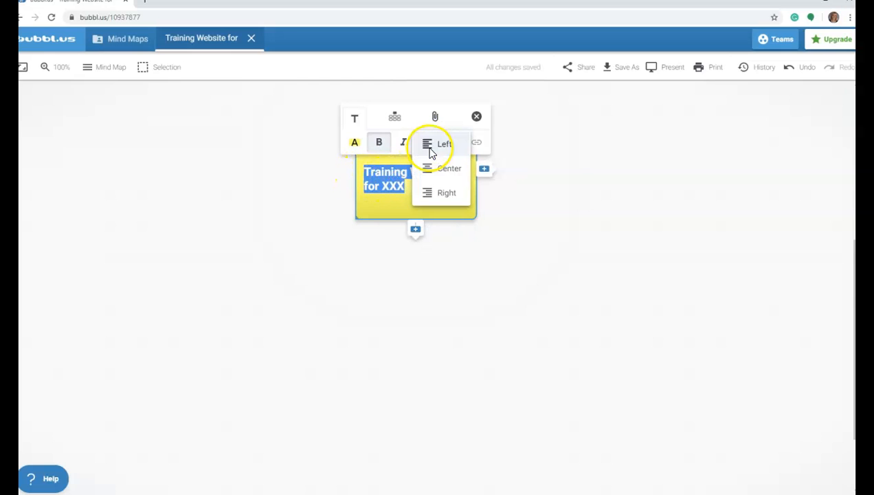
{"action": "left_click", "coordinate": [428, 172]}
{"action": "left_click", "coordinate": [514, 228]}
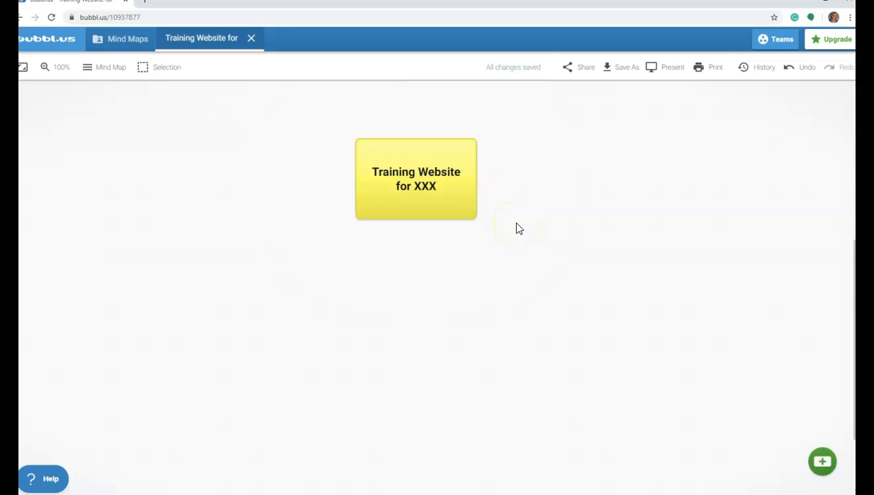
Add a child bubble below the title bubble with "New Hire Orientation", "Assignment 3" and "Prezi" on separate lines
{"action": "mouse_move", "coordinate": [417, 206]}
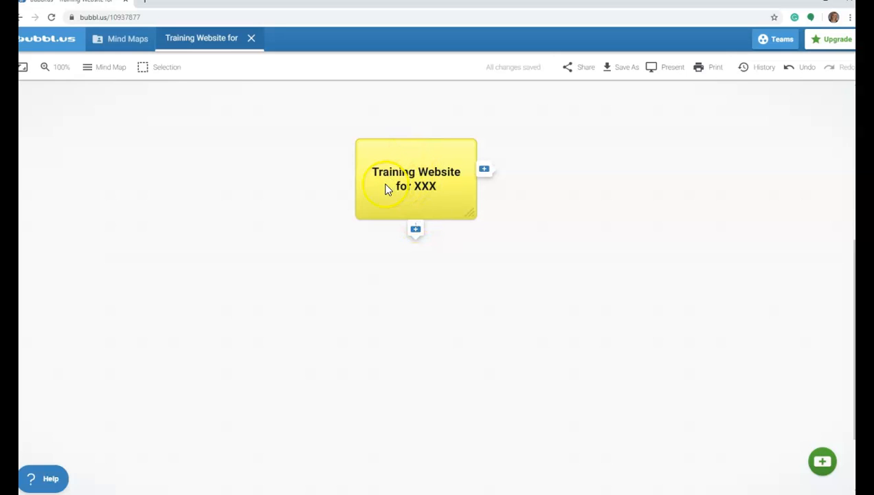
{"action": "left_click", "coordinate": [415, 231]}
{"action": "key", "text": "Escape"}
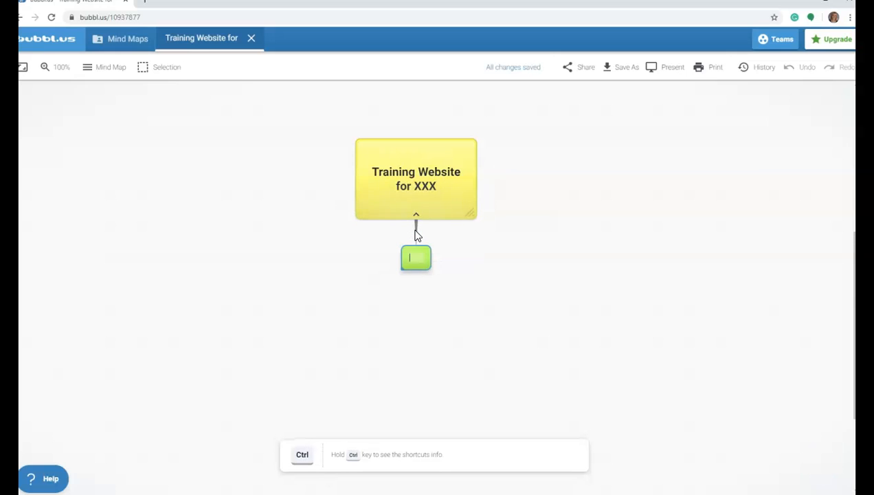
{"action": "left_click", "coordinate": [416, 251]}
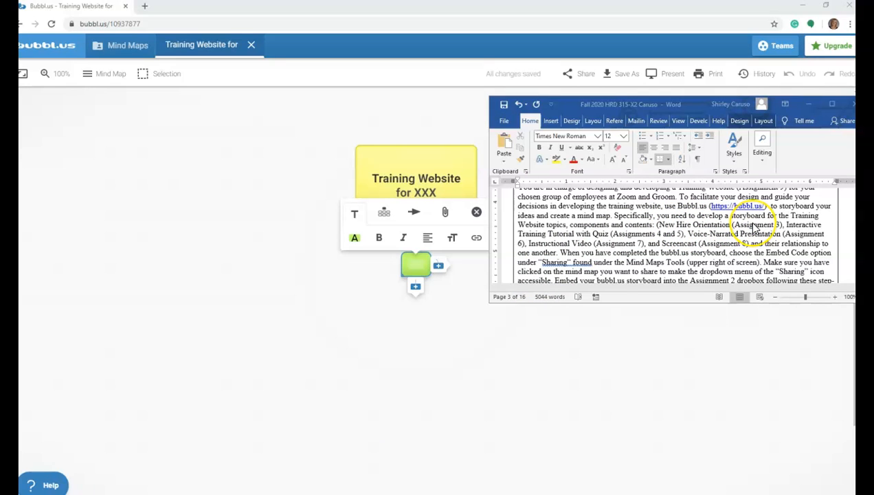
{"action": "left_click", "coordinate": [415, 265]}
{"action": "type", "text": "N"}
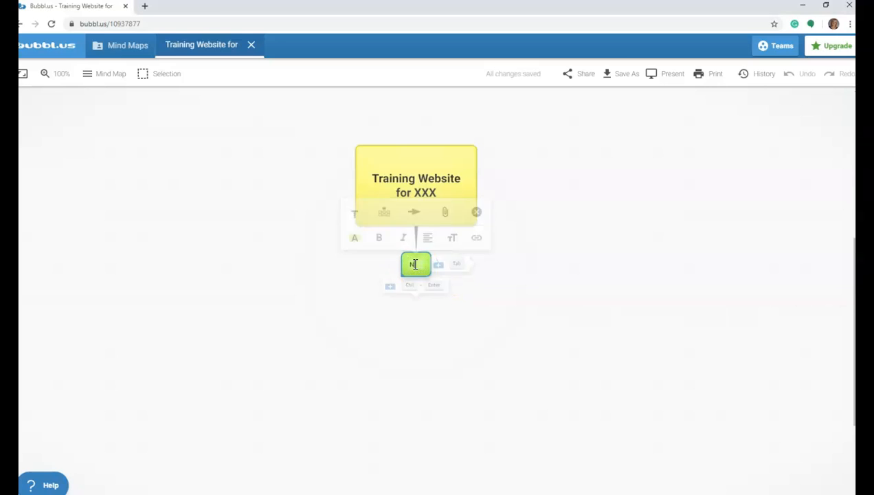
{"action": "type", "text": "ew Hire"}
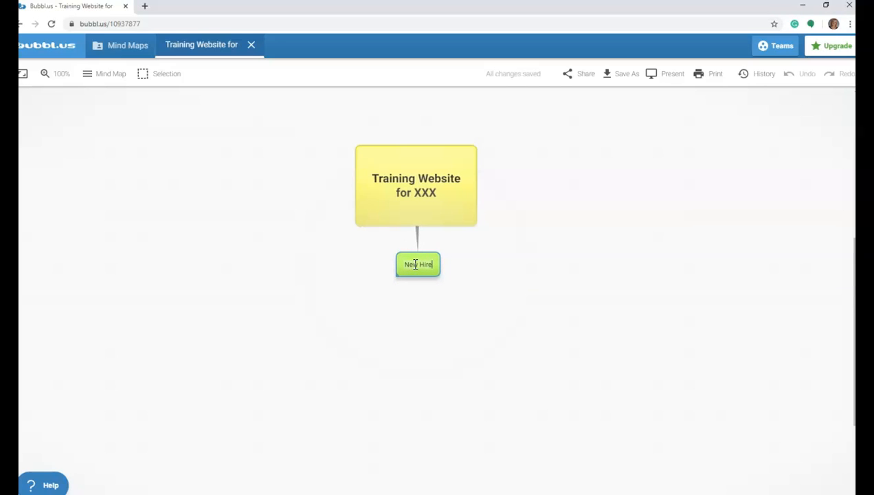
{"action": "type", "text": " Orientation"}
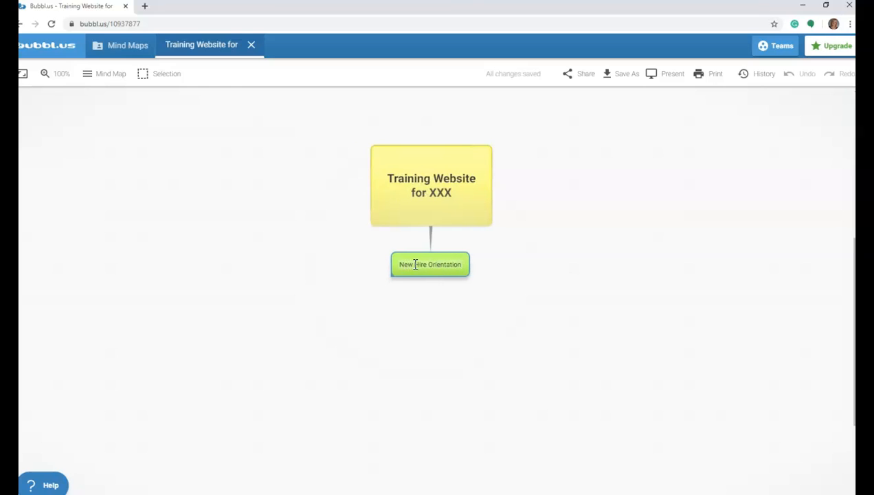
{"action": "key", "text": "shift+Return"}
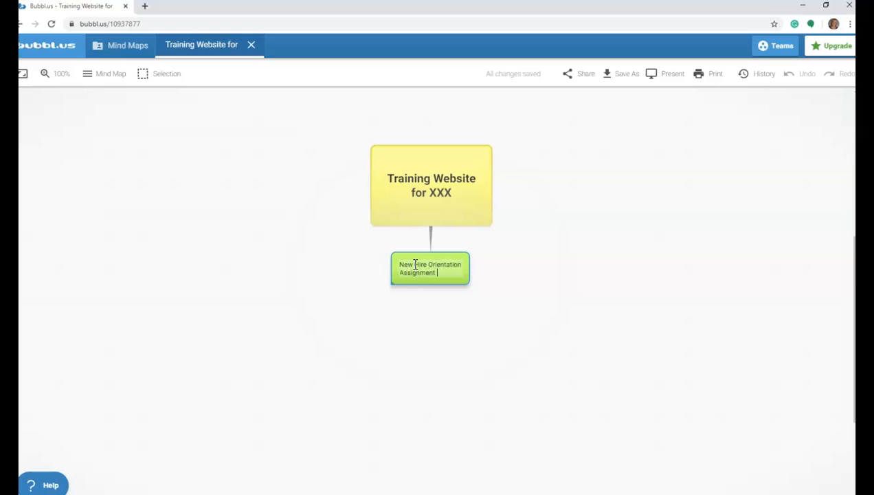
{"action": "key", "text": "shift+Return"}
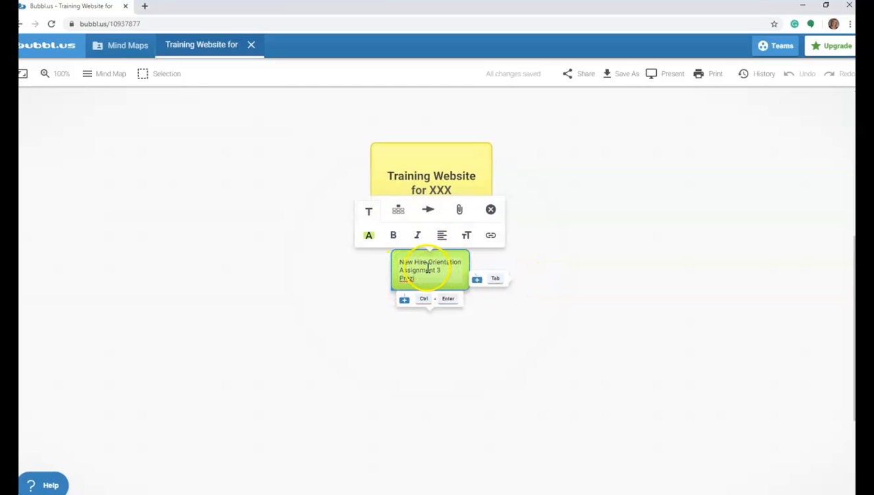
Change the bubble color of the "New Hire Orientation" bubble to light purple
{"action": "left_click", "coordinate": [370, 238]}
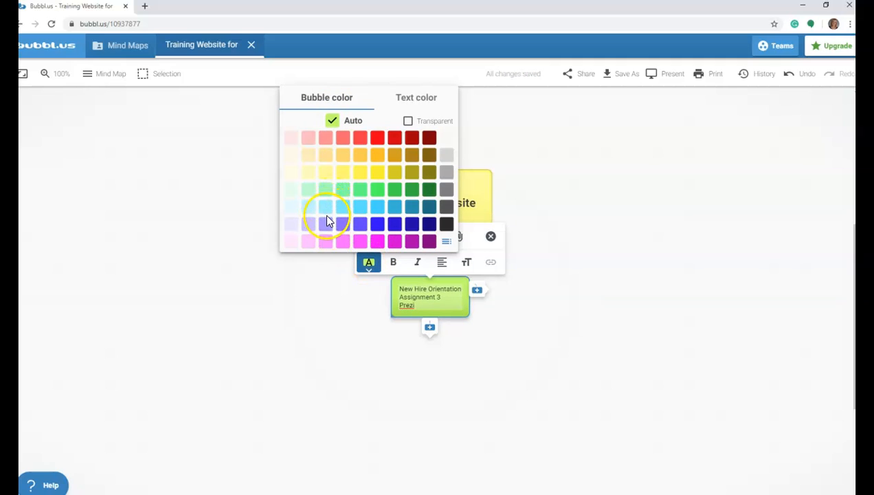
{"action": "left_click", "coordinate": [326, 230]}
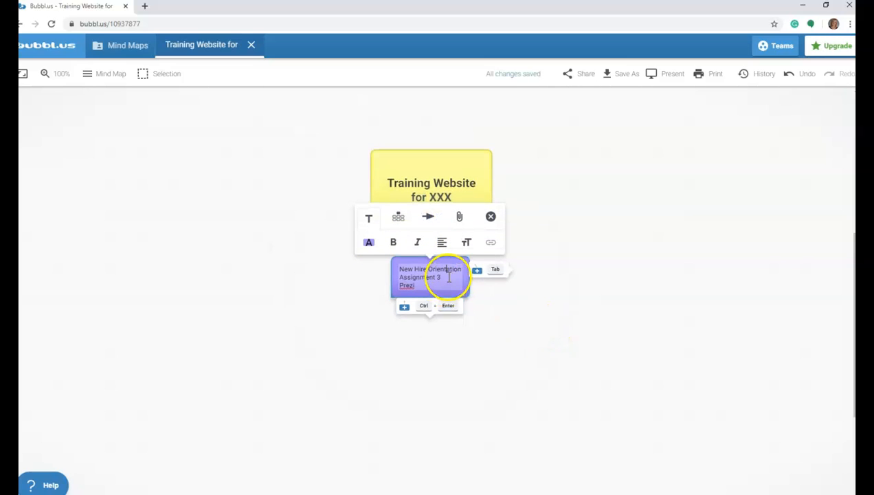
Move the "New Hire Orientation" bubble out to the lower left of the title bubble
{"action": "left_click", "coordinate": [564, 320]}
{"action": "left_click_drag", "start_coordinate": [446, 261], "coordinate": [263, 259]}
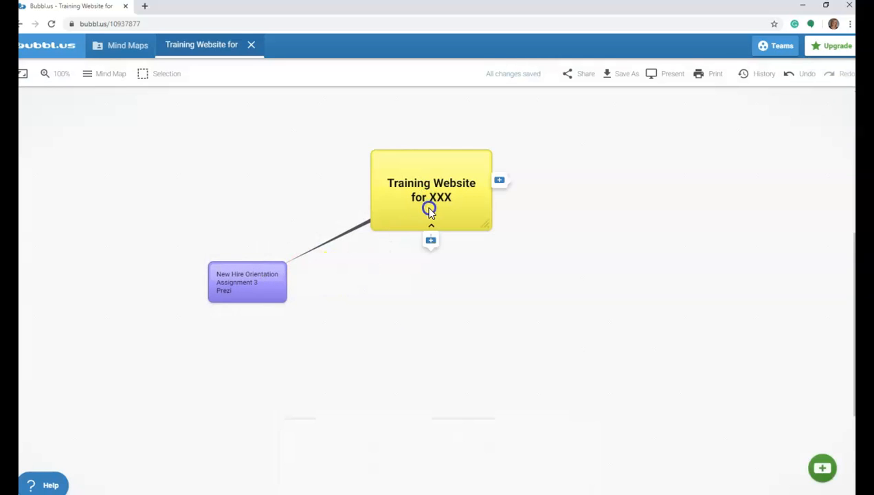
Add a second child bubble directly below the title bubble and change its bubble color to medium green
{"action": "left_click", "coordinate": [433, 242]}
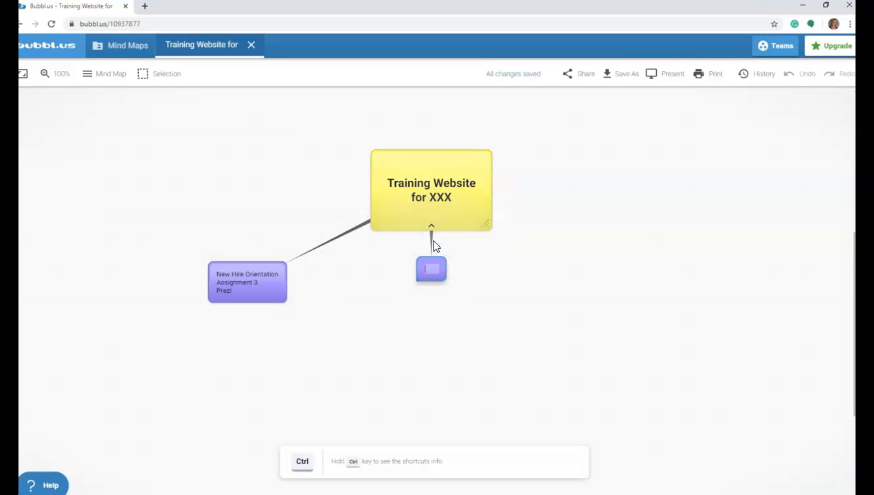
{"action": "left_click", "coordinate": [430, 272]}
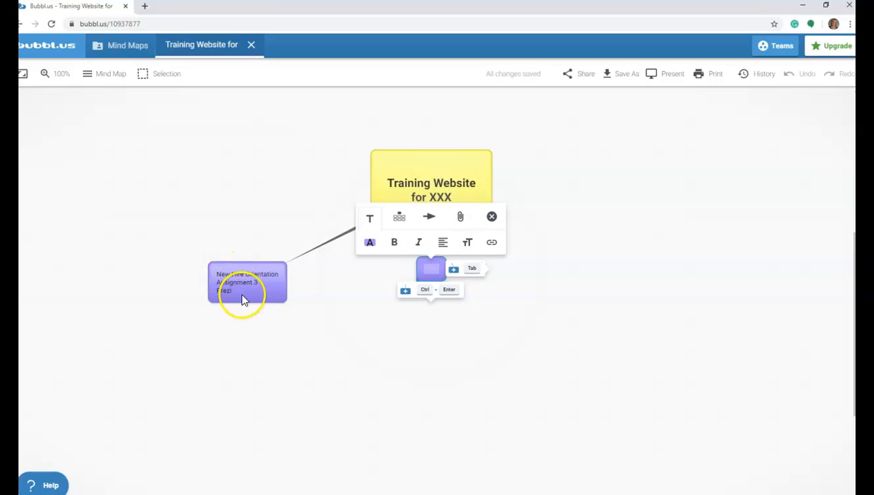
{"action": "left_click", "coordinate": [371, 244]}
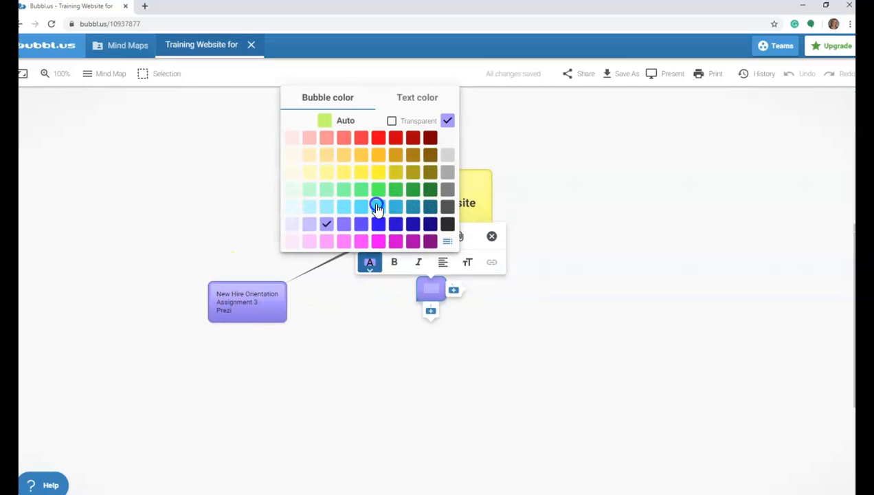
{"action": "left_click", "coordinate": [397, 195]}
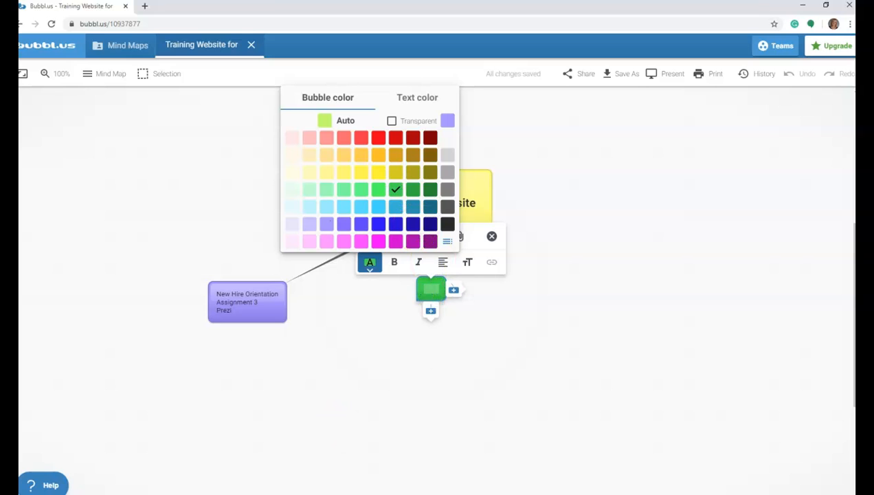
Consult the course document in Word and fill the green bubble with "Interactive Training Tutorial With Quiz", "Assignments 4 and 5" and "Google Slides" on separate lines
{"action": "left_click", "coordinate": [468, 494]}
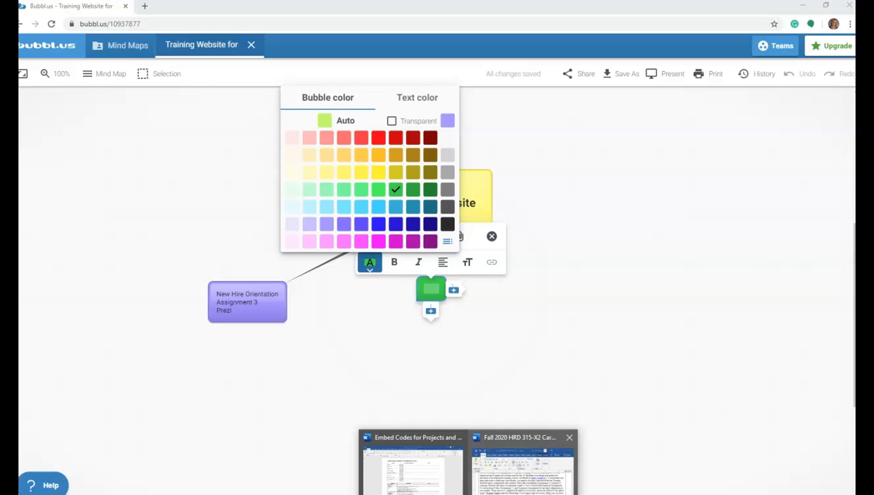
{"action": "left_click", "coordinate": [523, 468]}
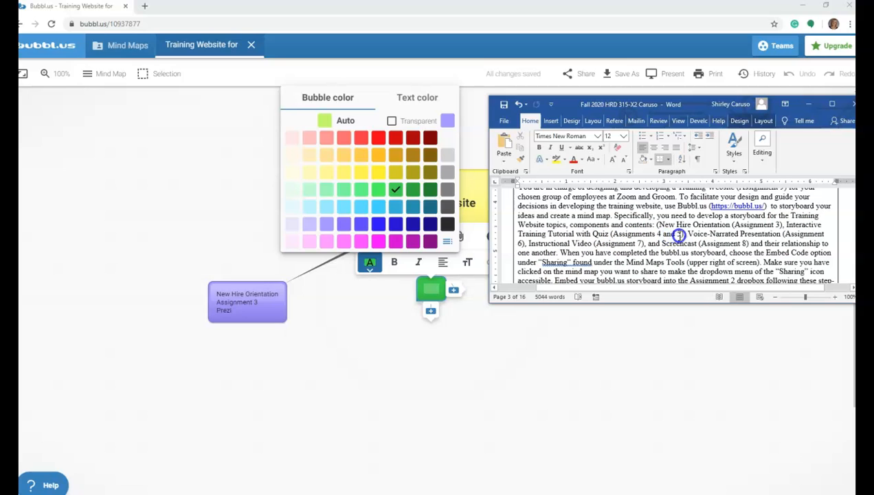
{"action": "left_click", "coordinate": [431, 289]}
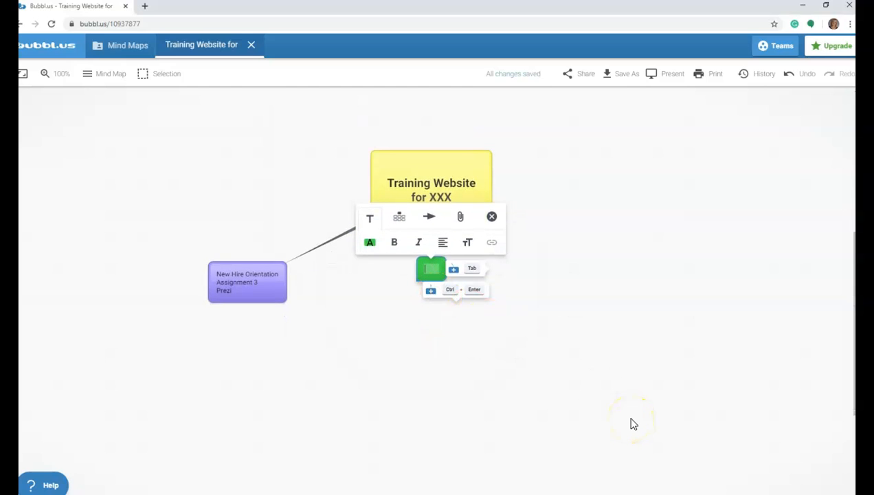
{"action": "type", "text": "Interactive Training Tutorial"}
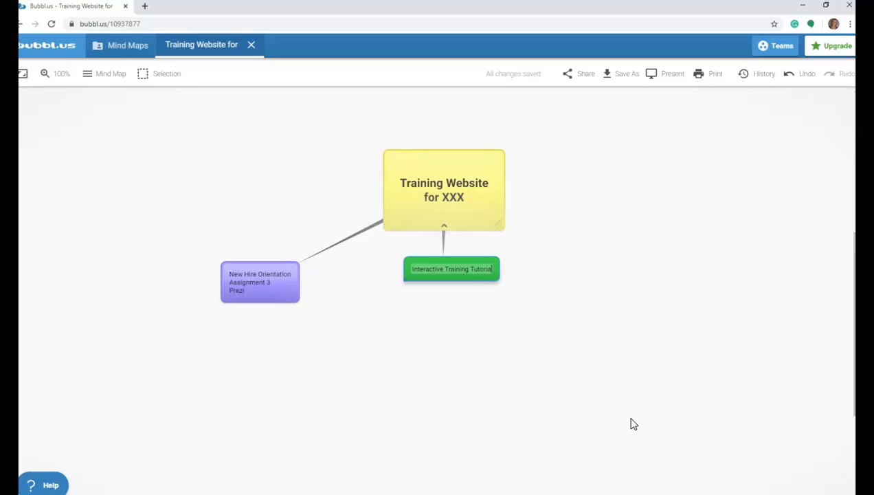
{"action": "type", "text": " With Quiz"}
{"action": "key", "text": "shift+Return"}
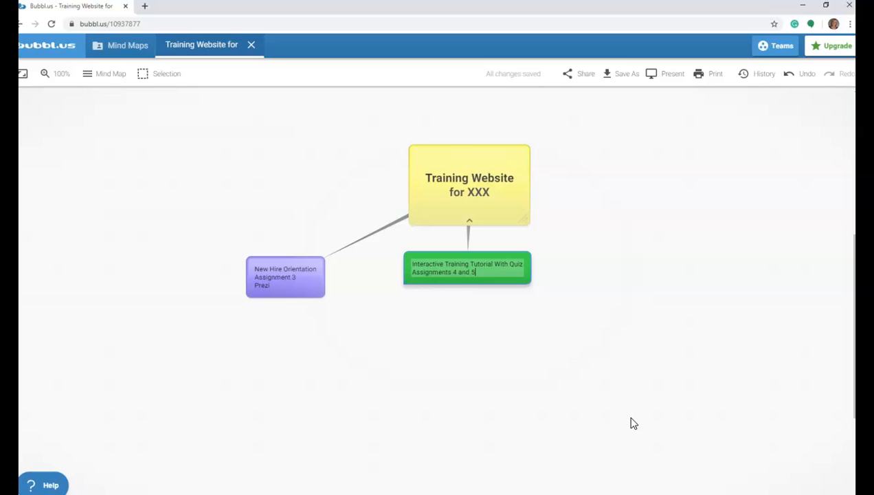
{"action": "left_click", "coordinate": [631, 407]}
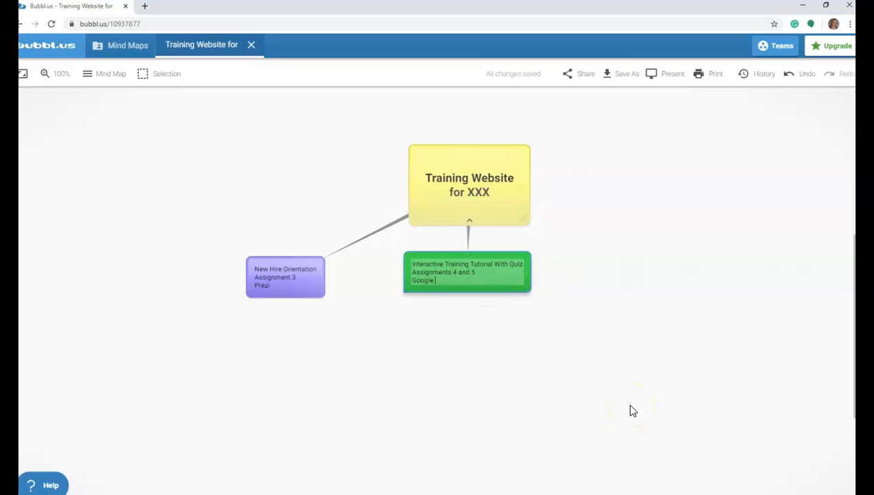
{"action": "left_click", "coordinate": [630, 406]}
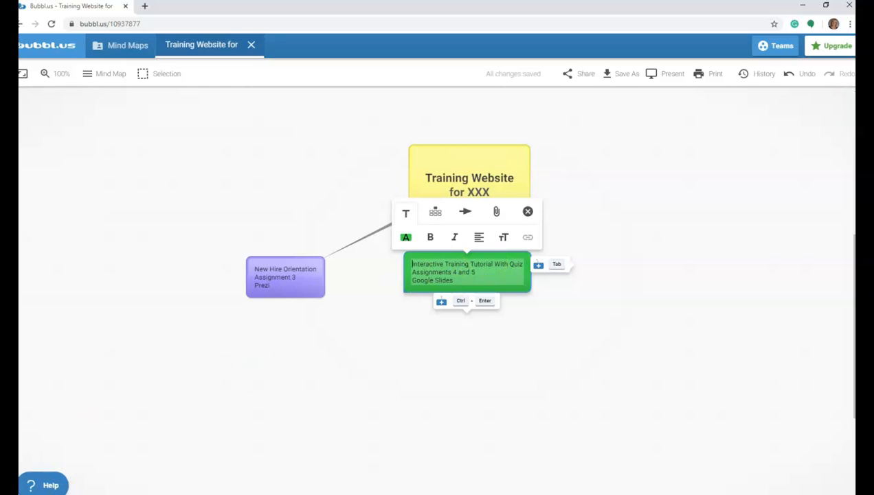
Check the graphic organizer in Word, return to the mind map and insert "Topic: Corresponce and Filling" as the green bubble's first line
{"action": "key", "text": "alt+Tab"}
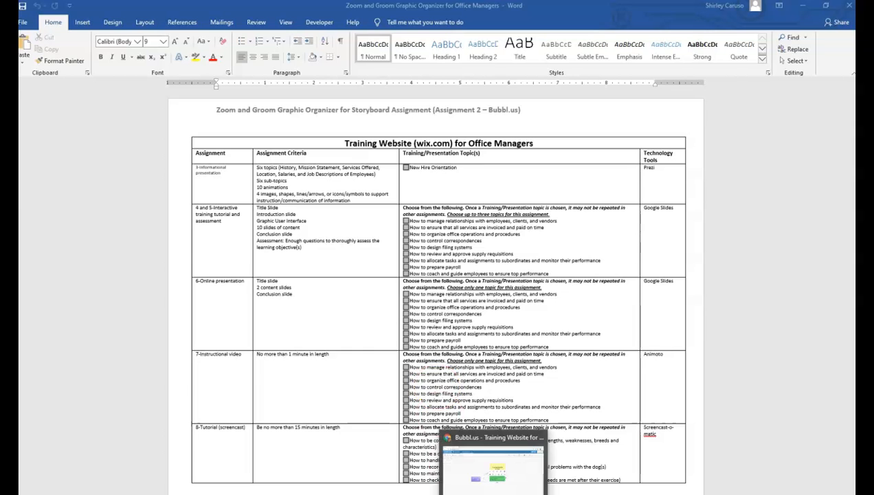
{"action": "left_click", "coordinate": [492, 493]}
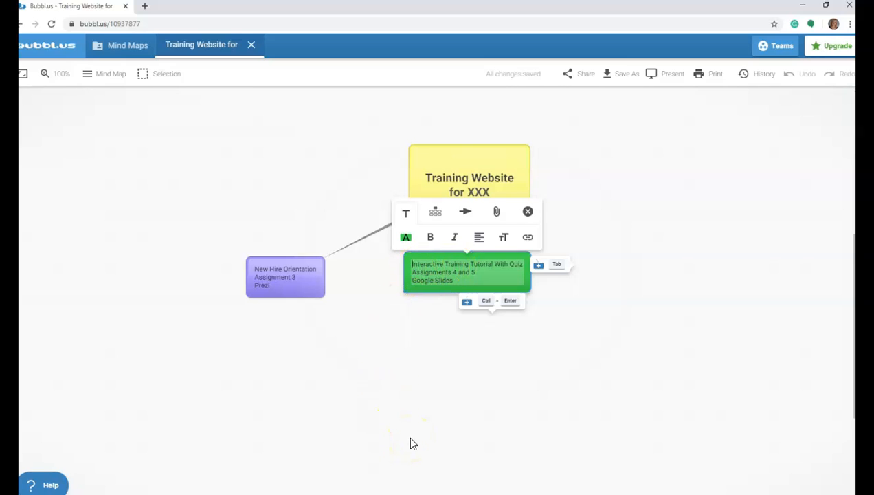
{"action": "type", "text": "Topic"}
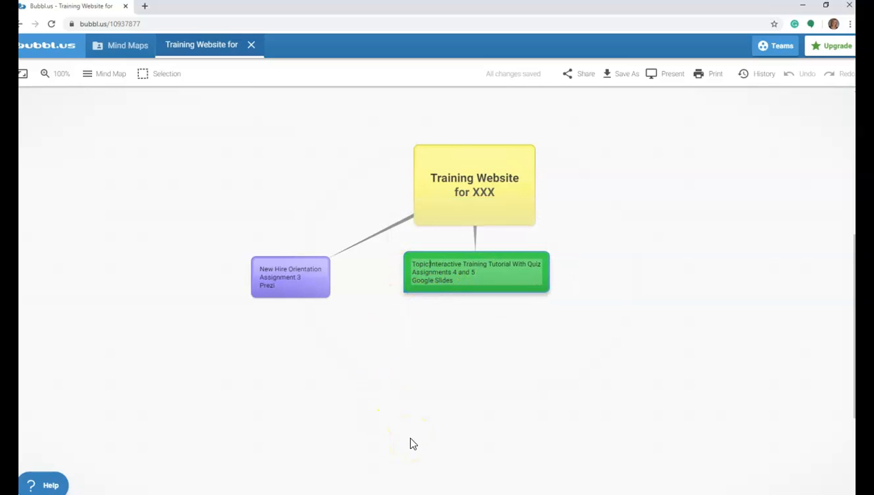
{"action": "type", "text": ":"}
{"action": "key", "text": "Return"}
{"action": "left_click", "coordinate": [441, 274]}
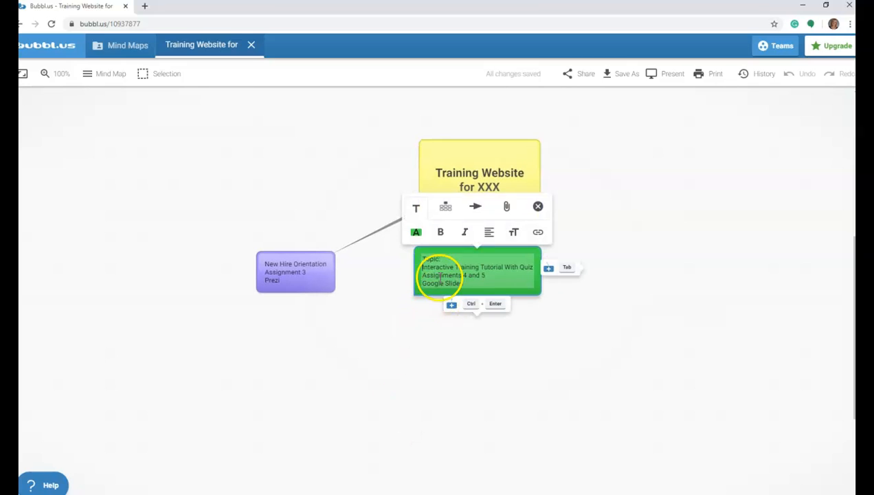
{"action": "left_click", "coordinate": [599, 382]}
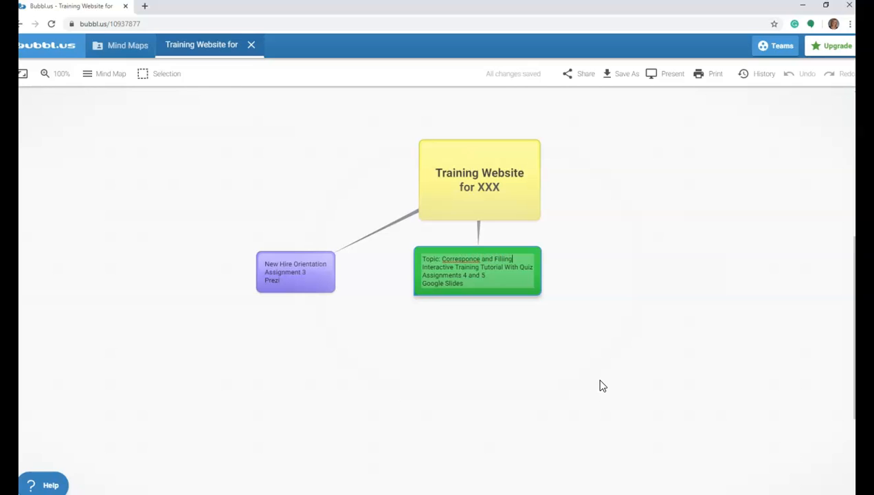
Correct the spelling of the green bubble's topic line to "Topic: Correspondence and Filing"
{"action": "left_click", "coordinate": [473, 270]}
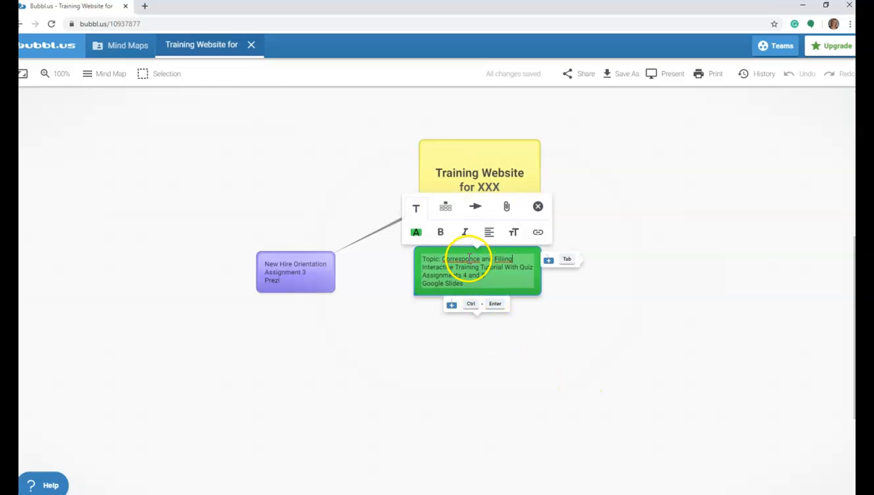
{"action": "left_click", "coordinate": [530, 283]}
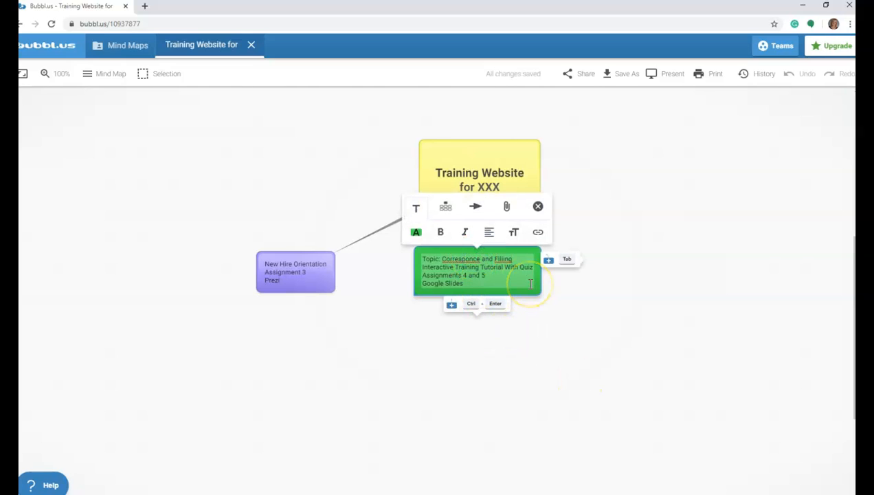
{"action": "type", "text": "den"}
{"action": "left_click", "coordinate": [505, 284]}
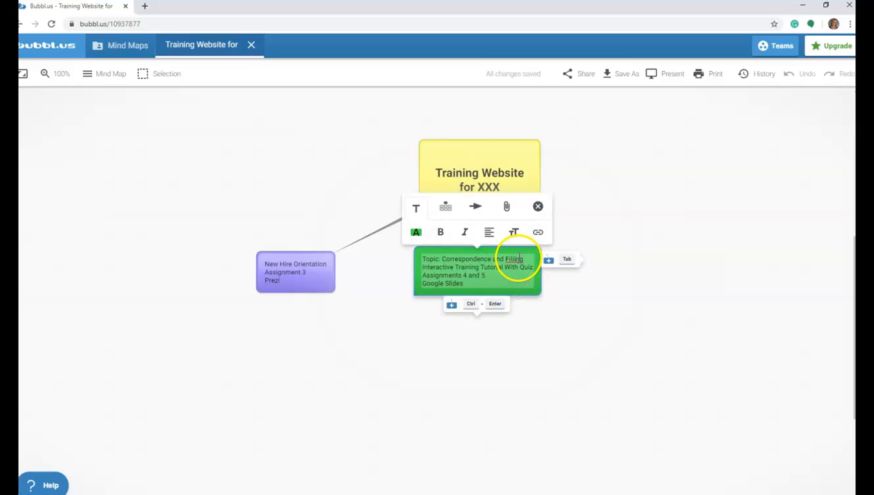
{"action": "left_click", "coordinate": [514, 259]}
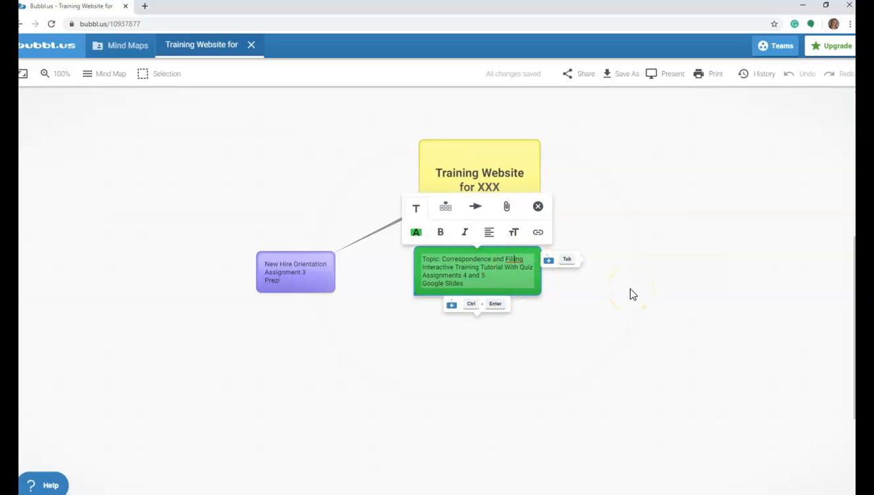
{"action": "key", "text": "BackSpace"}
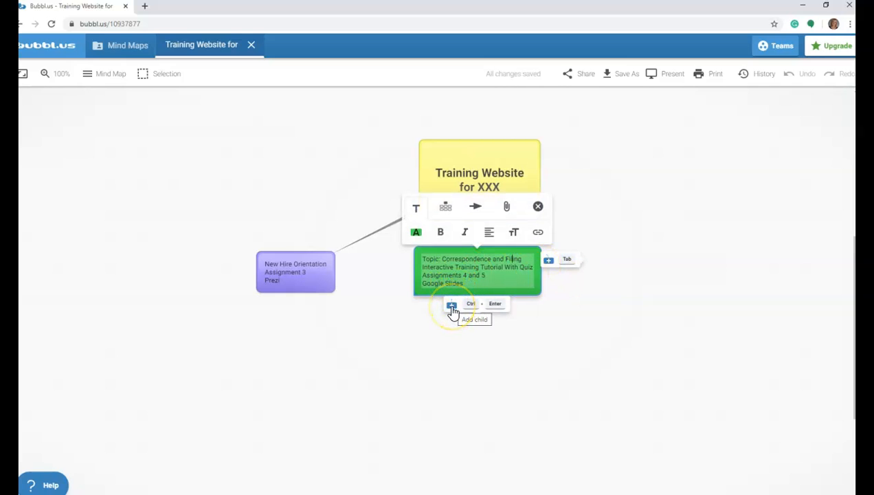
Add a child bubble below the green bubble, check the topic wording in the Word organizer and enter "How to Control Correspondences"
{"action": "left_click", "coordinate": [452, 311]}
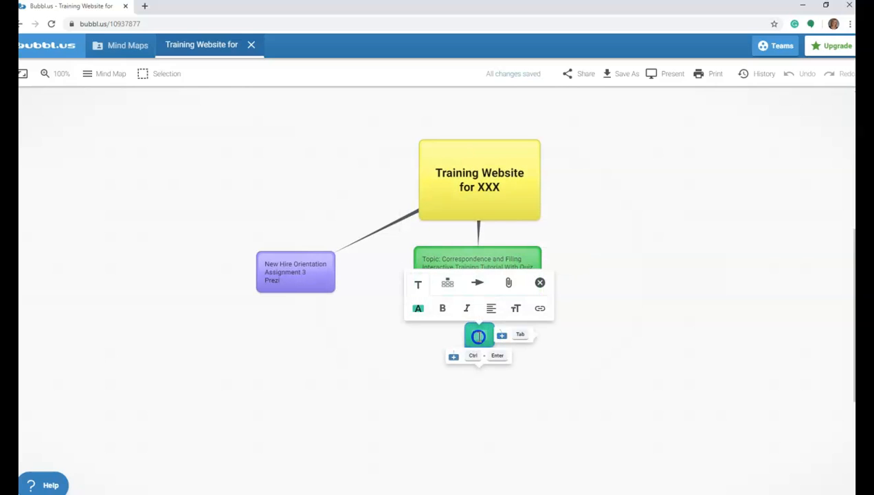
{"action": "left_click", "coordinate": [468, 494]}
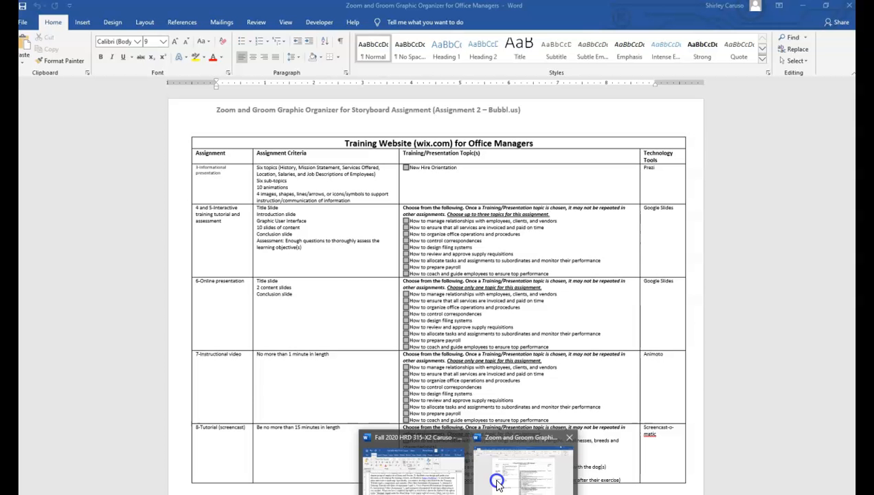
{"action": "left_click", "coordinate": [496, 481]}
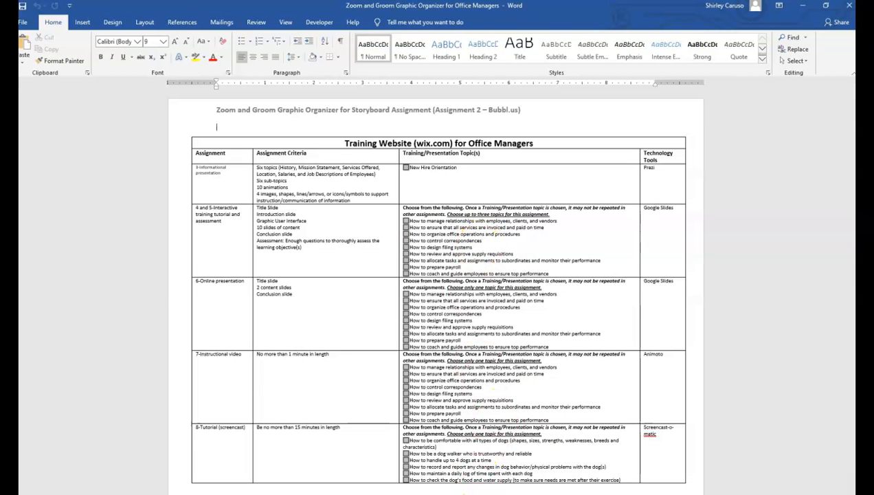
{"action": "left_click", "coordinate": [459, 494]}
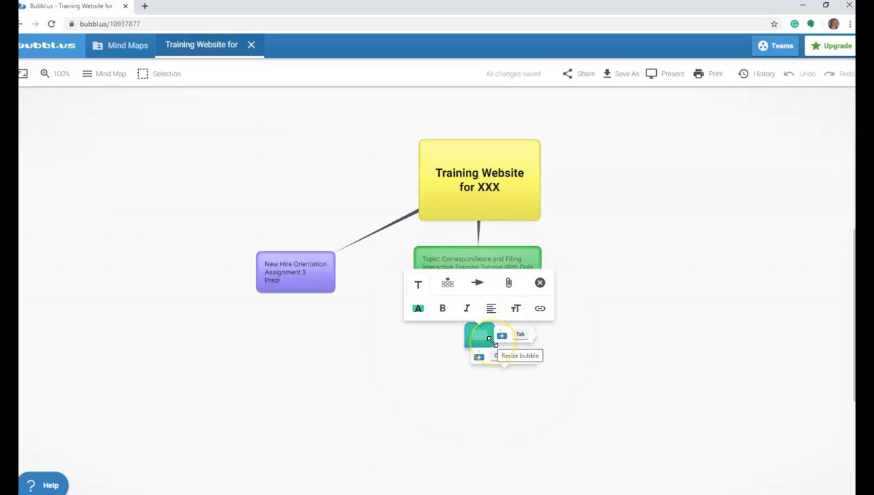
{"action": "type", "text": "How to Co"}
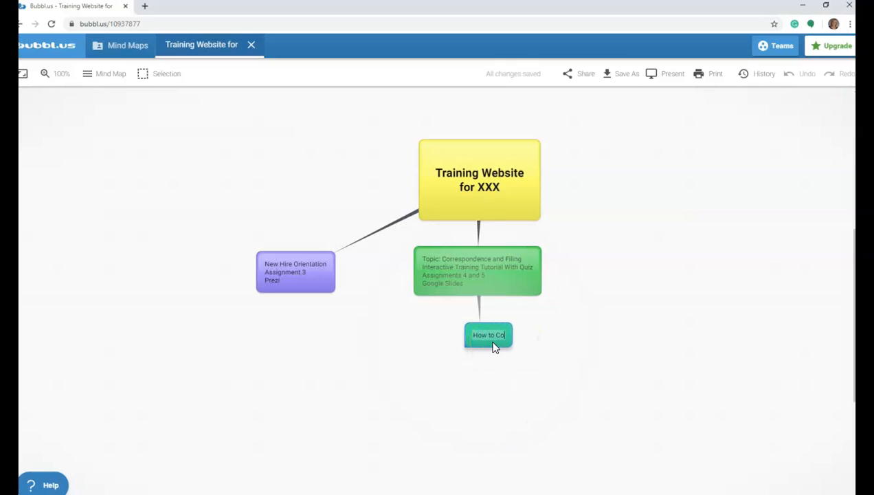
{"action": "type", "text": "ntrol Cor"}
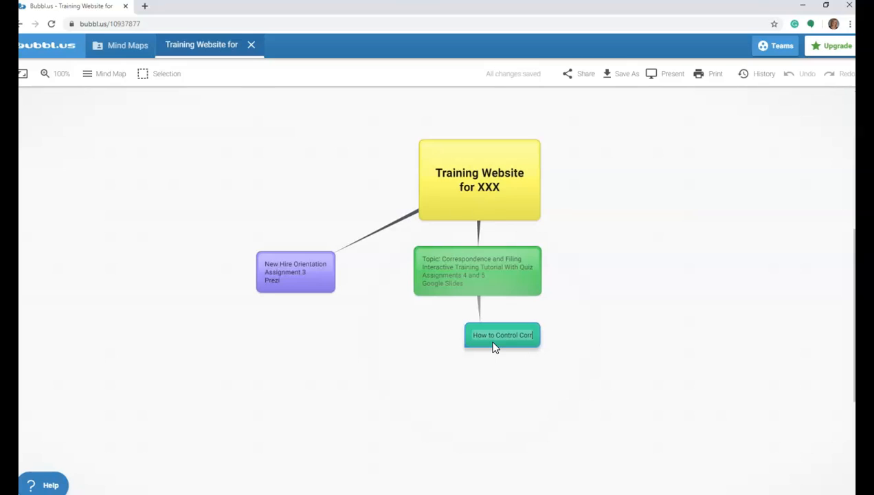
{"action": "type", "text": "respond"}
{"action": "type", "text": "ences"}
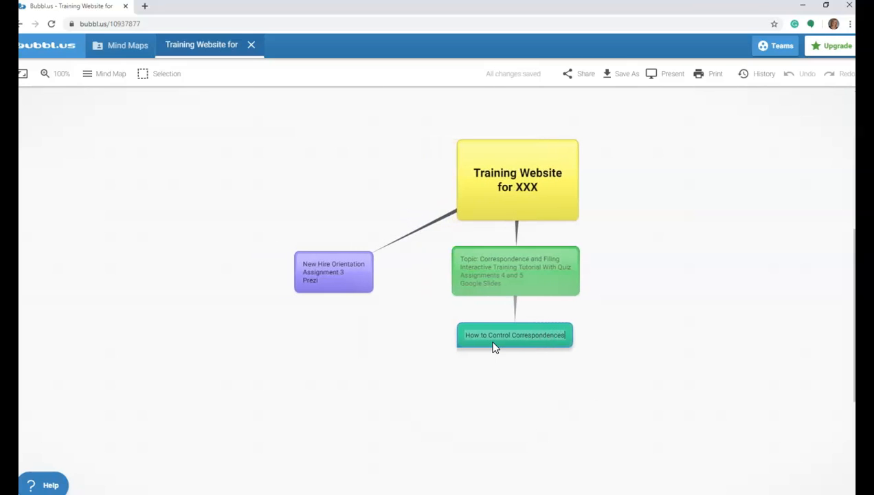
{"action": "left_click", "coordinate": [538, 326]}
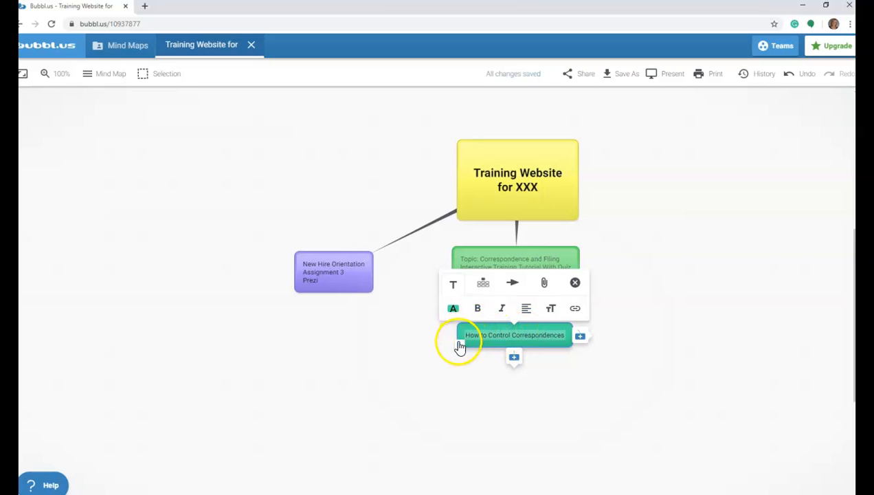
{"action": "left_click", "coordinate": [667, 363]}
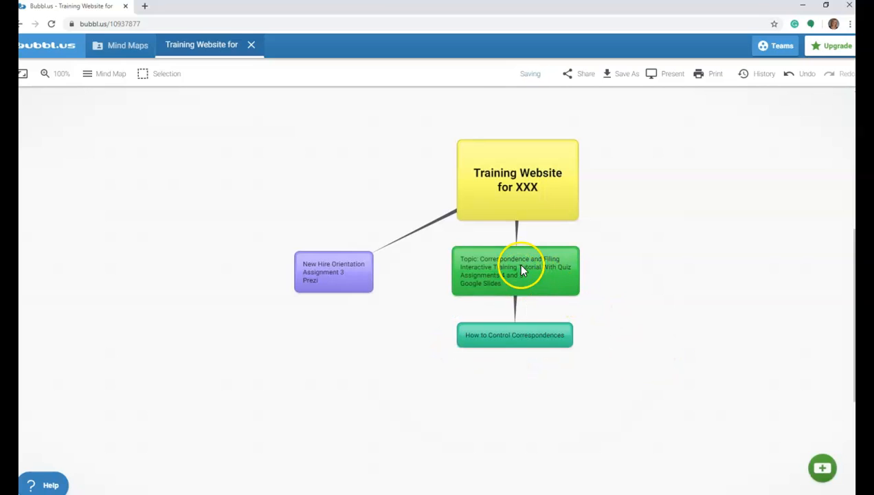
Shift the "How to Control Correspondences" bubble left beneath its parent and change its bubble color to the parent's green
{"action": "left_click_drag", "start_coordinate": [530, 325], "coordinate": [479, 332]}
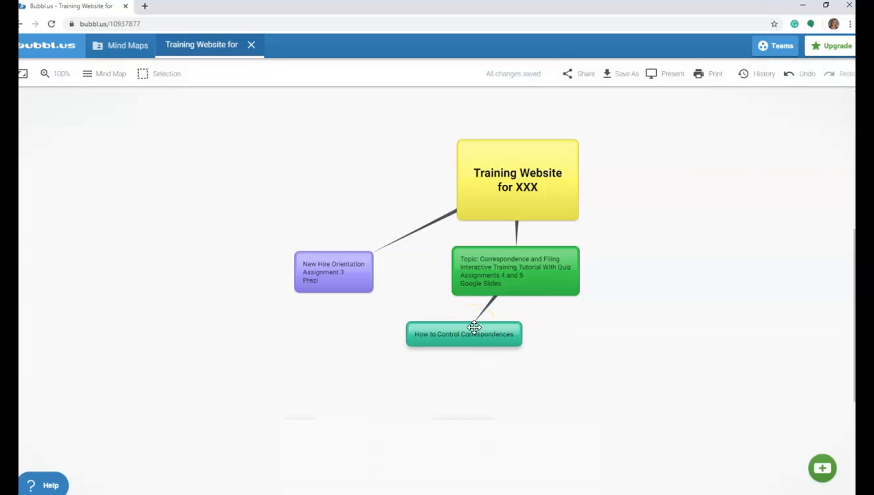
{"action": "left_click", "coordinate": [404, 311]}
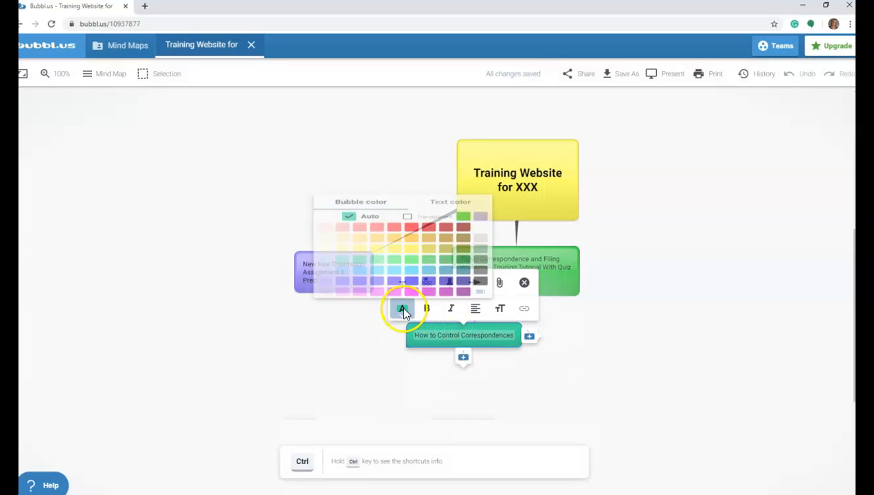
{"action": "left_click", "coordinate": [428, 236]}
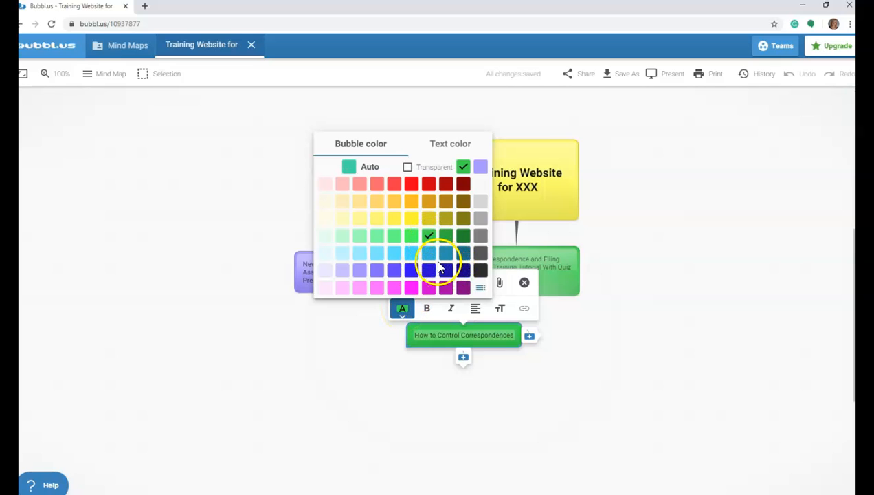
{"action": "left_click", "coordinate": [602, 369]}
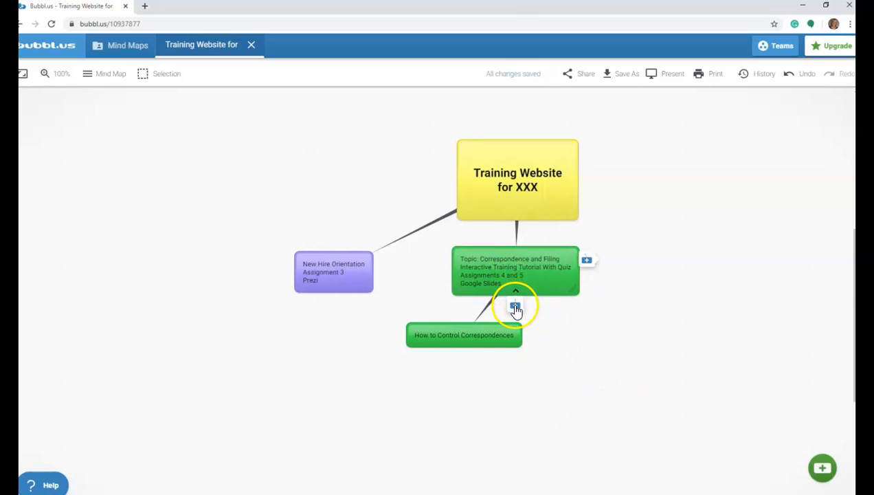
Add a second child bubble under the green topic bubble and place it right of "How to Control Correspondences"
{"action": "left_click", "coordinate": [515, 306]}
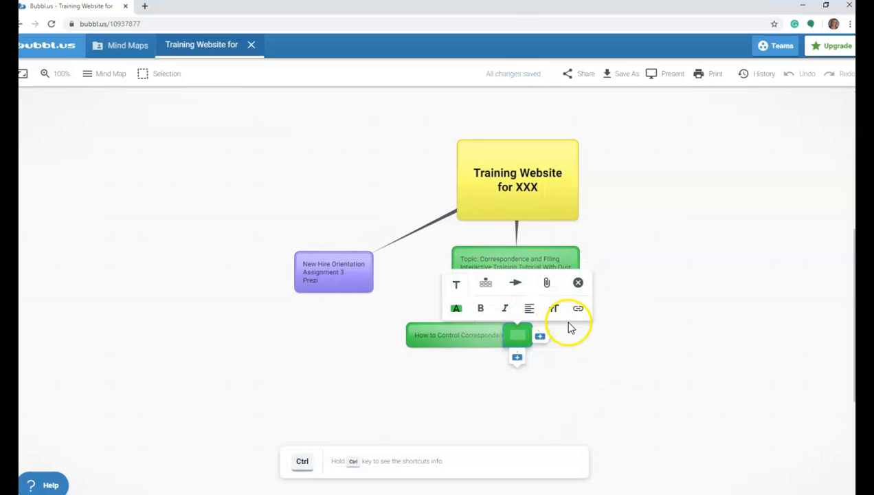
{"action": "left_click", "coordinate": [613, 375]}
{"action": "left_click_drag", "start_coordinate": [517, 331], "coordinate": [553, 327]}
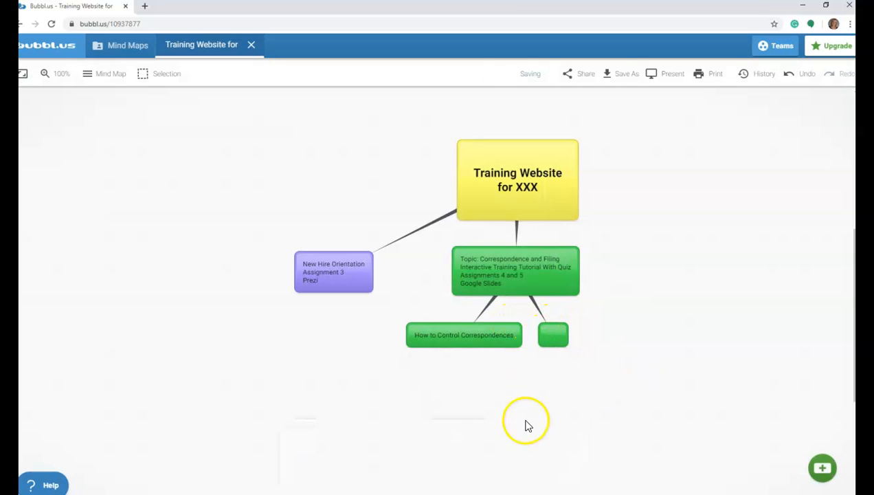
Check the topic wording in the Word graphic organizer and enter "How to Design Filing Systems" in the empty green bubble
{"action": "mouse_move", "coordinate": [468, 494]}
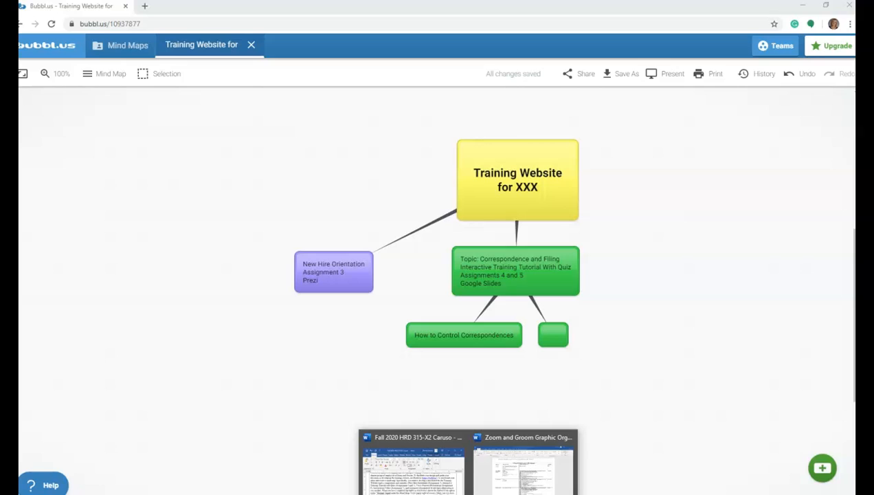
{"action": "left_click", "coordinate": [507, 467]}
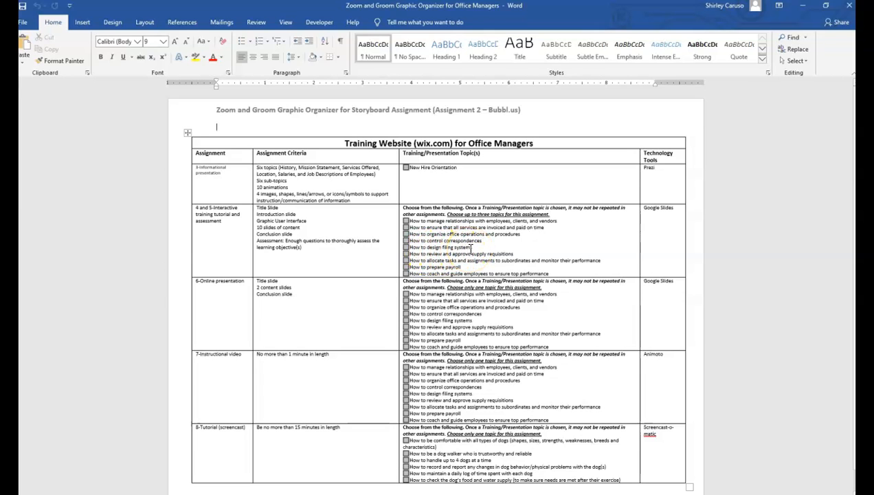
{"action": "left_click", "coordinate": [508, 493]}
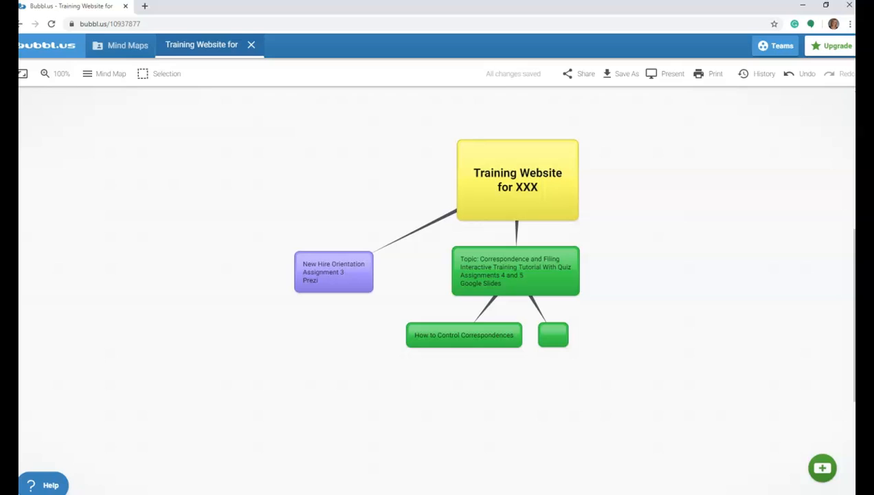
{"action": "left_click", "coordinate": [551, 336]}
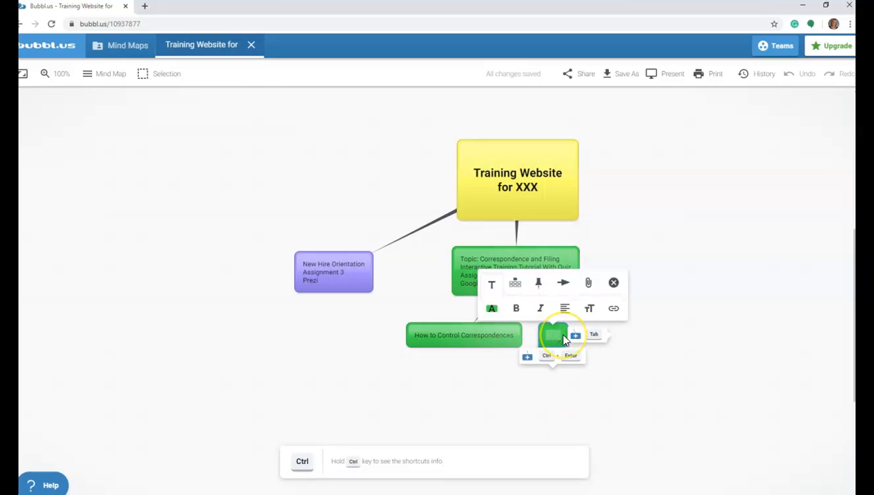
{"action": "type", "text": "How to De"}
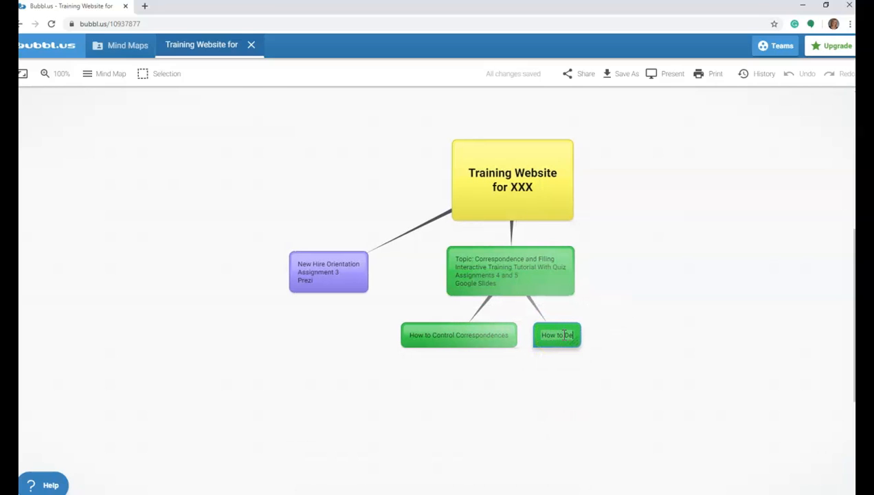
{"action": "type", "text": "sign "}
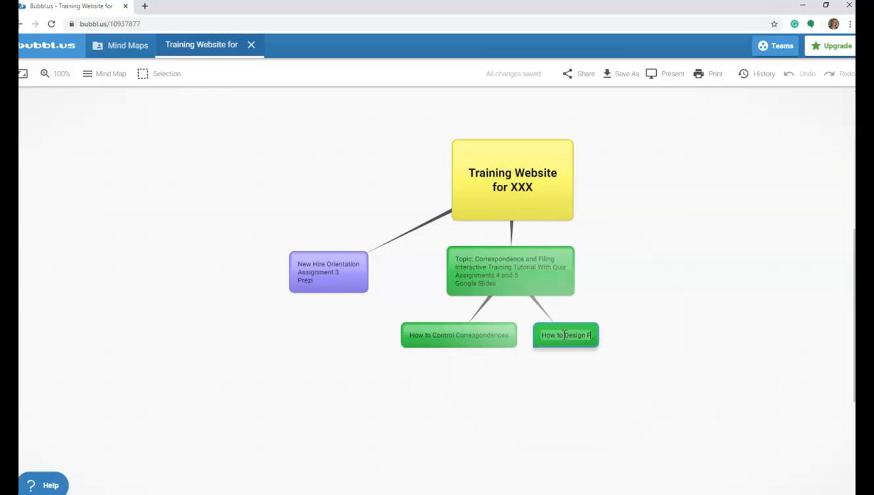
{"action": "type", "text": "Filing "}
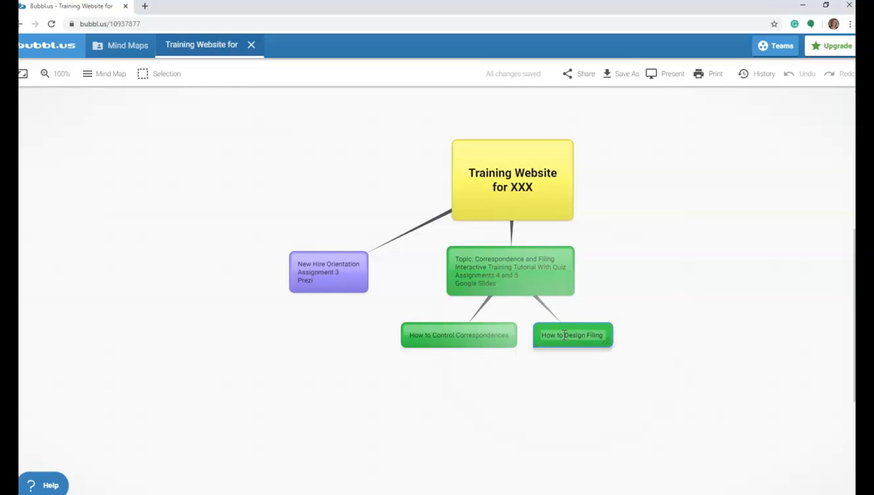
{"action": "type", "text": "Systems"}
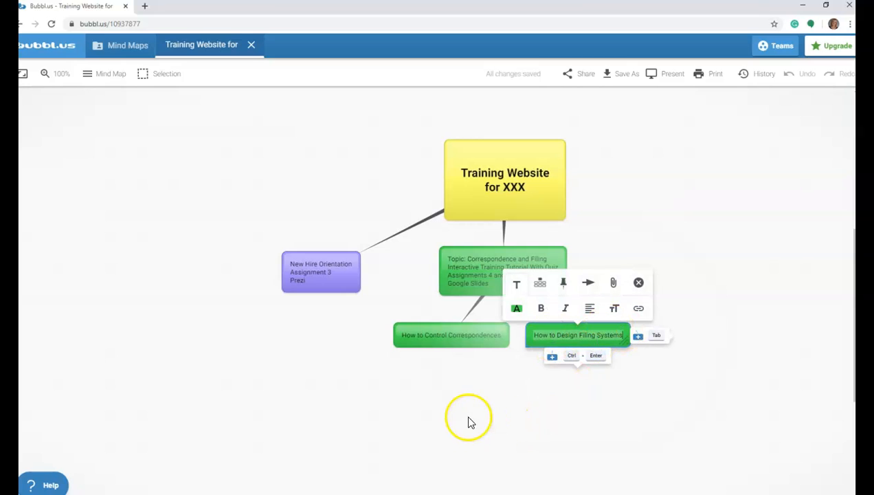
{"action": "left_click", "coordinate": [485, 426]}
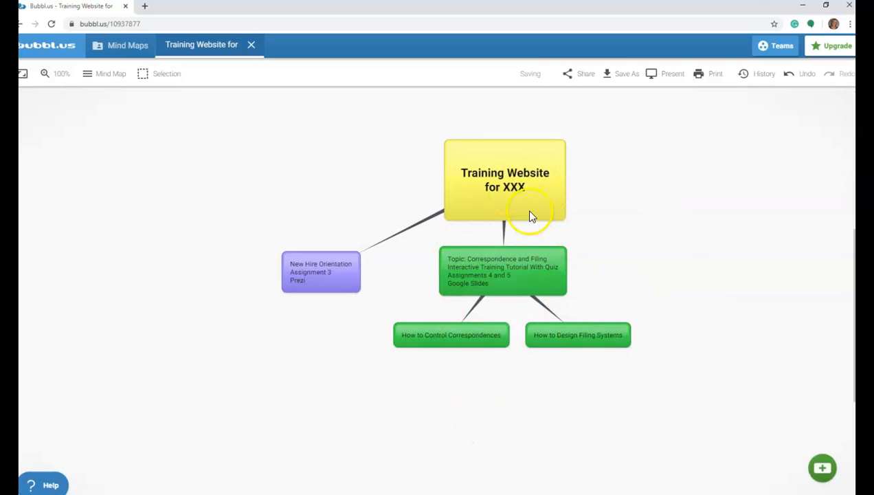
Check the Word graphic organizer, add a third child bubble to the title bubble and color it dark orange-brown
{"action": "mouse_move", "coordinate": [543, 215]}
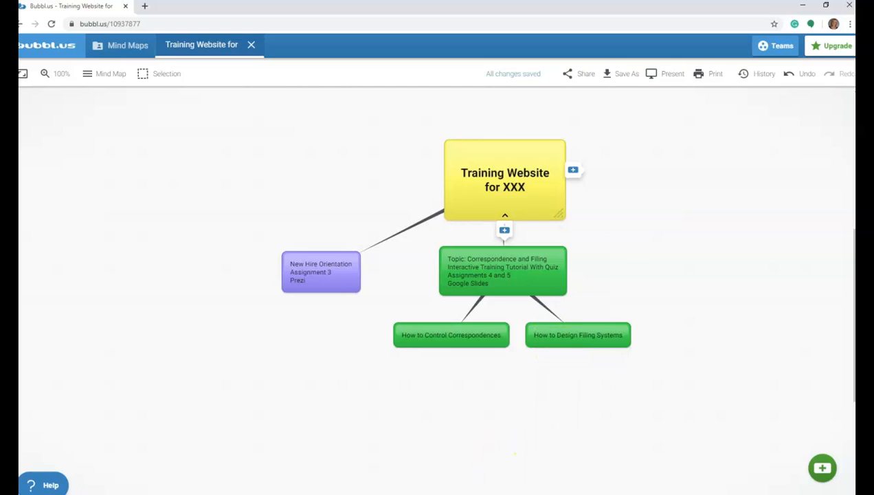
{"action": "left_click", "coordinate": [467, 493]}
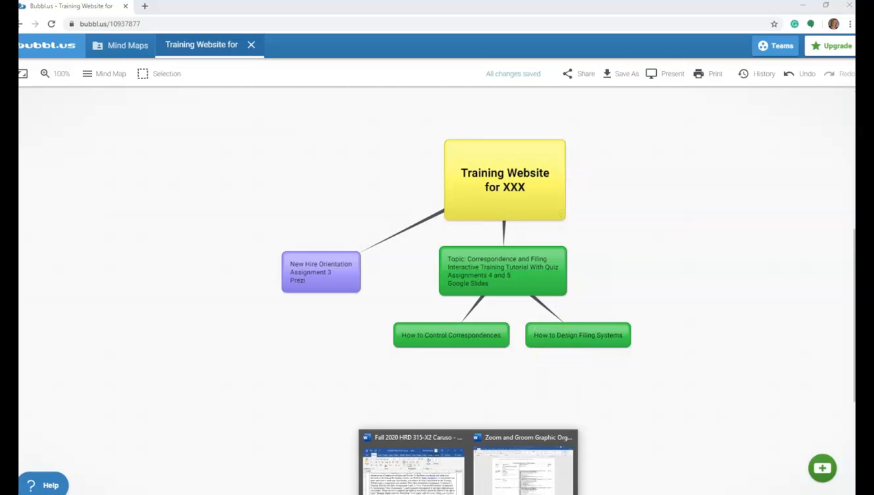
{"action": "left_click", "coordinate": [515, 467]}
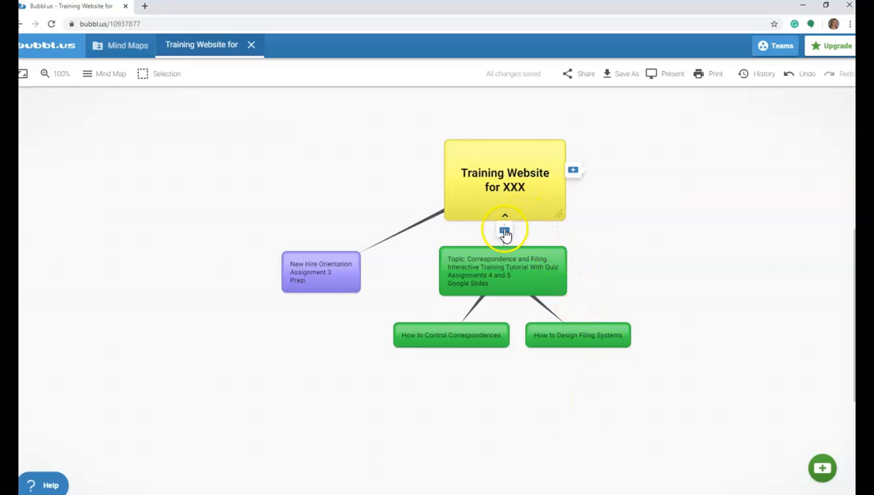
{"action": "left_click", "coordinate": [505, 230]}
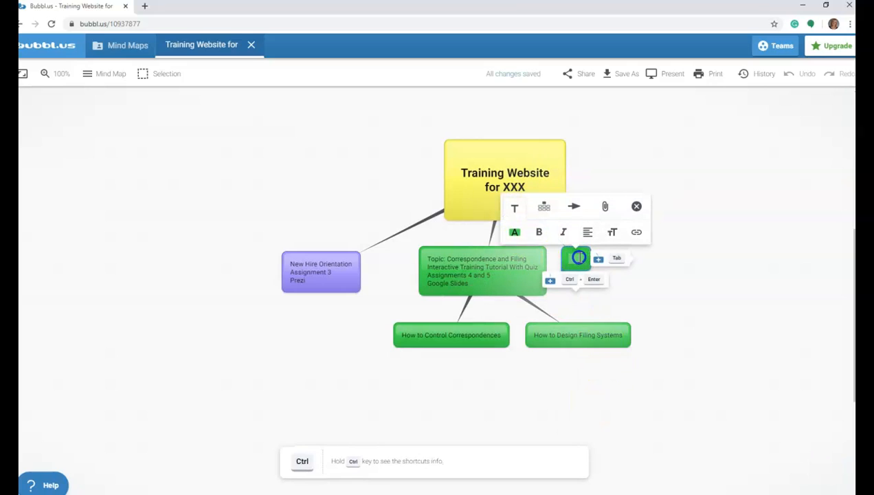
{"action": "left_click", "coordinate": [515, 232]}
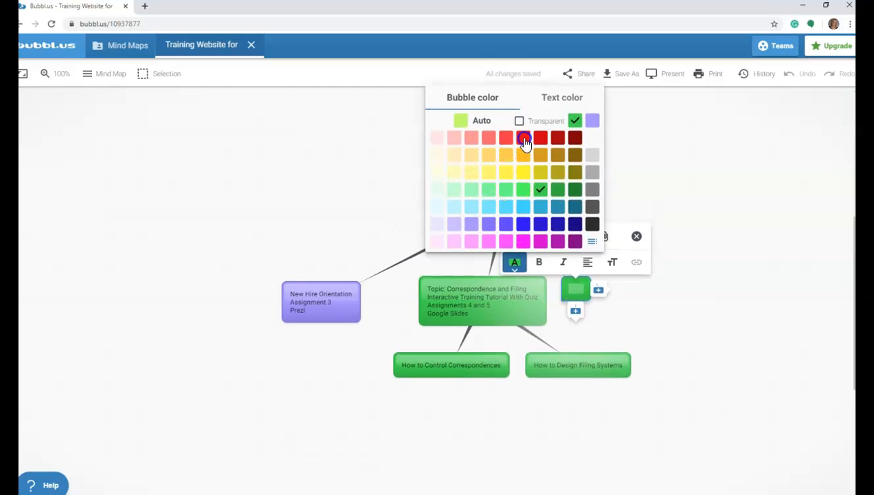
{"action": "left_click", "coordinate": [557, 156]}
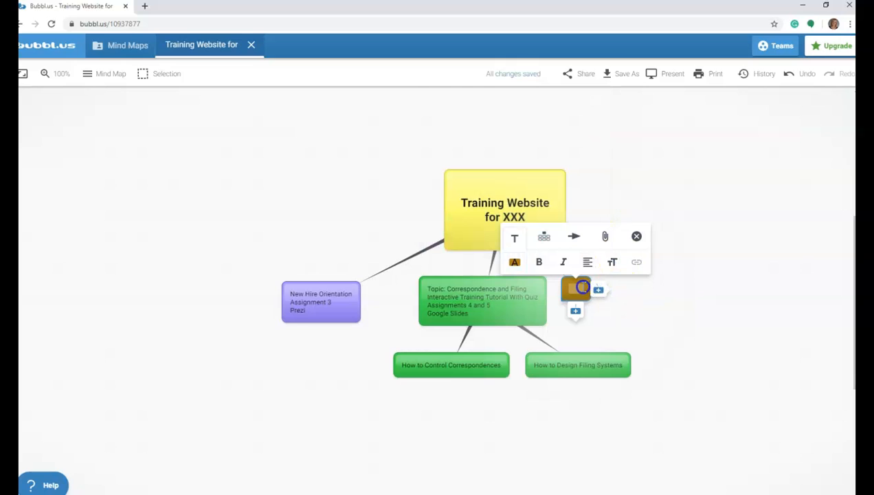
Enter "Topic:", "Voice Narrated Presentation" and "Google Slides" on three lines in the brown bubble and move it further right of the green bubble
{"action": "left_click", "coordinate": [582, 288]}
{"action": "type", "text": "Topic"}
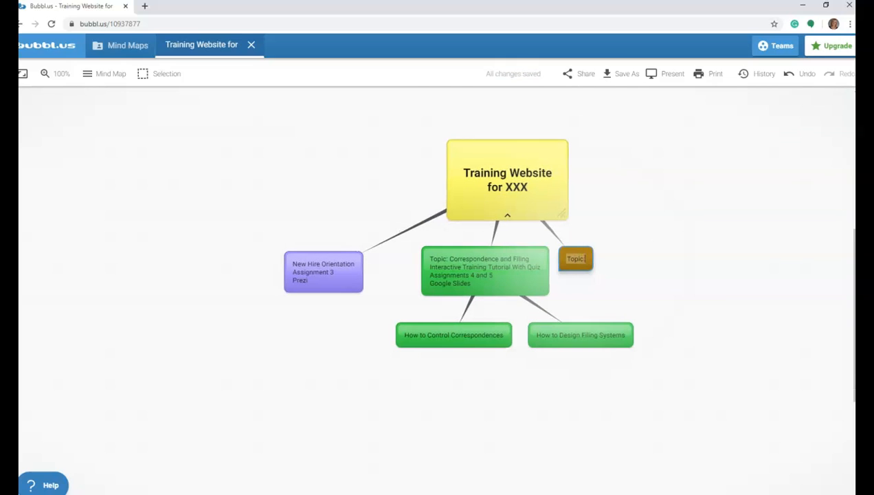
{"action": "key", "text": "Return"}
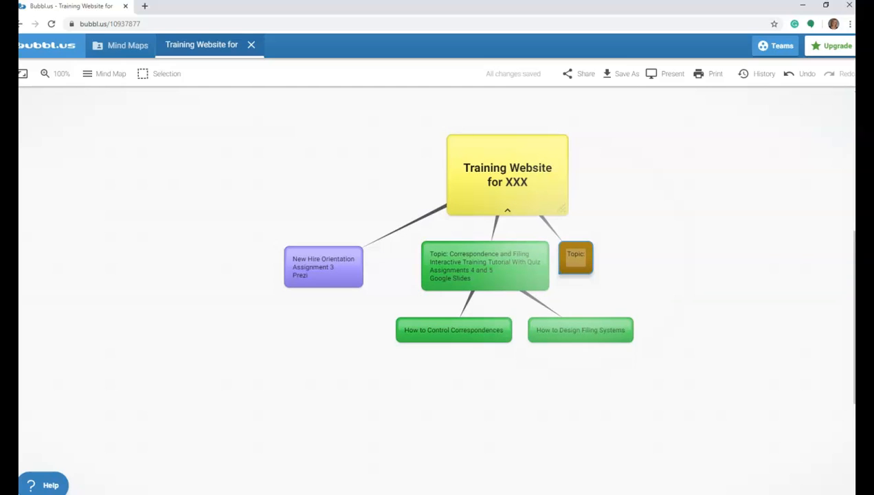
{"action": "type", "text": "Voice Narra"}
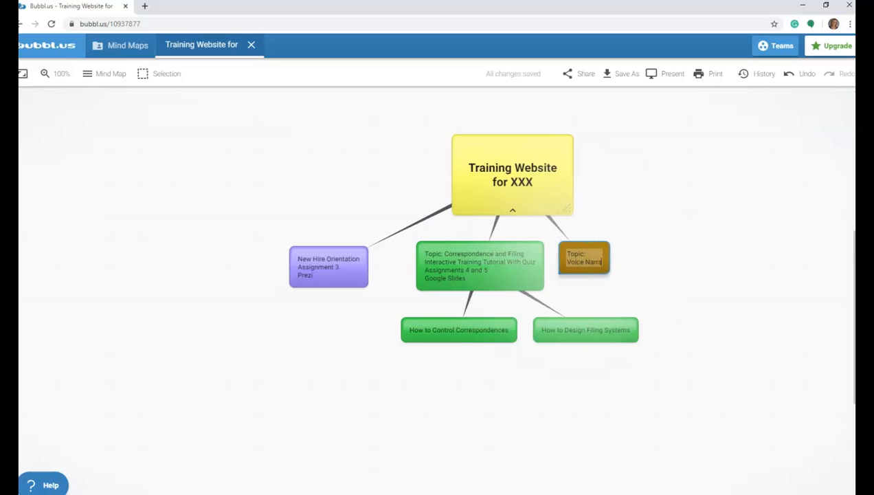
{"action": "type", "text": "ted Pres"}
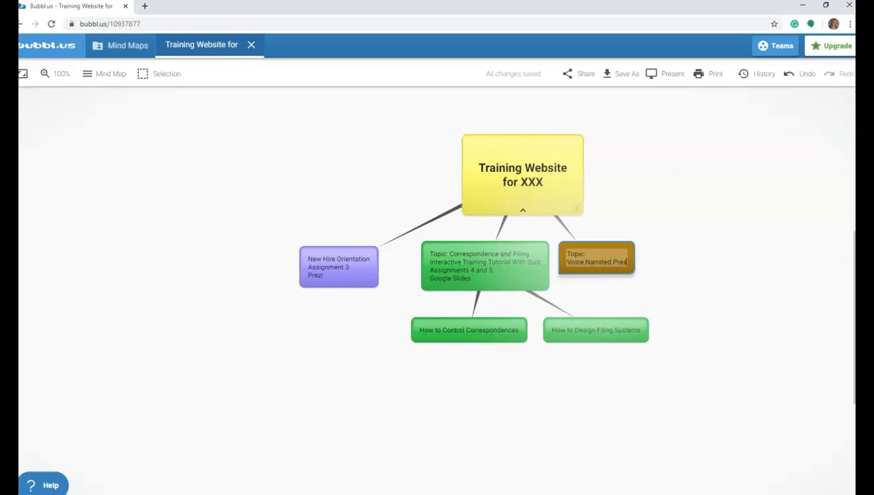
{"action": "type", "text": "entation"}
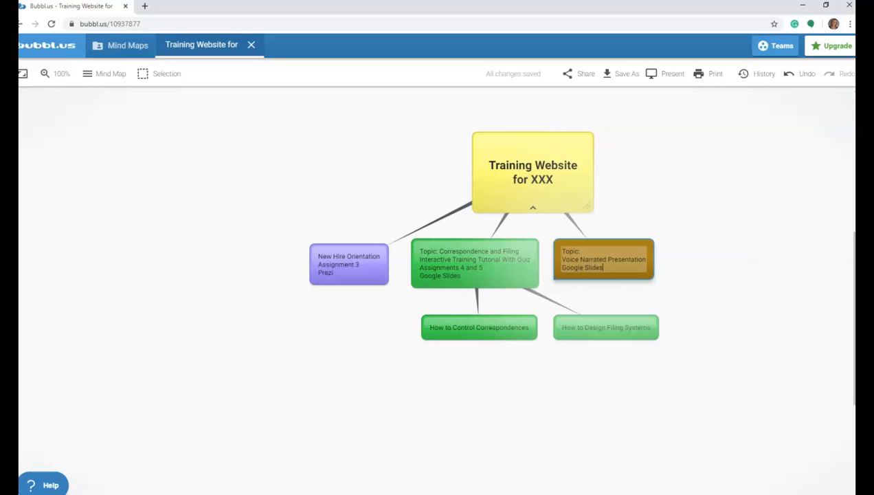
{"action": "left_click", "coordinate": [735, 328]}
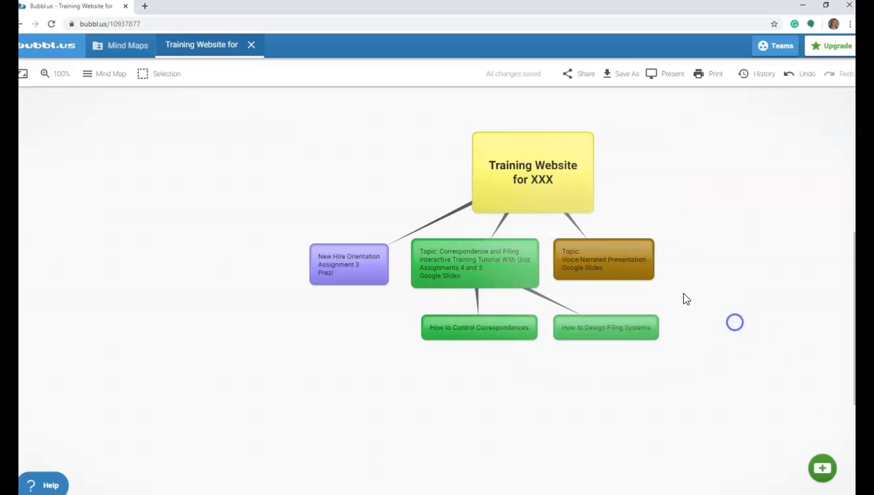
{"action": "left_click_drag", "start_coordinate": [646, 253], "coordinate": [678, 254]}
Add a fourth child bubble to the title bubble, color it light blue and place it right of the title, above the brown bubble
{"action": "double_click", "coordinate": [542, 195]}
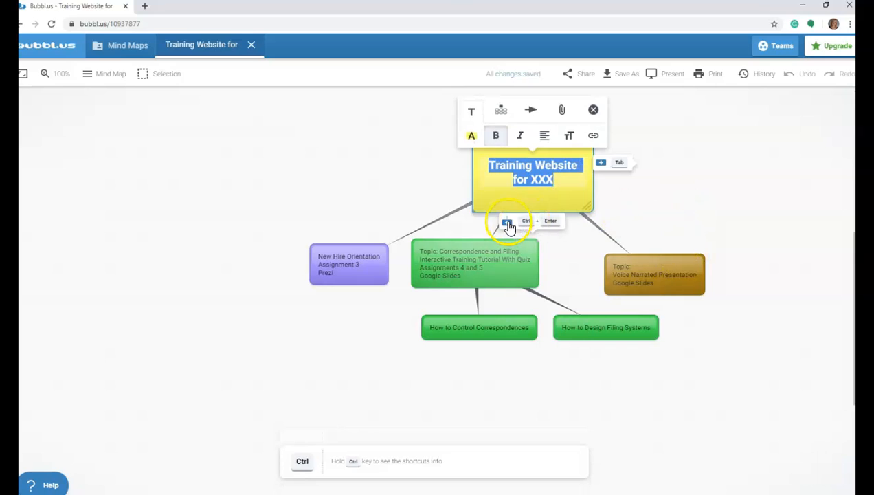
{"action": "left_click", "coordinate": [506, 222]}
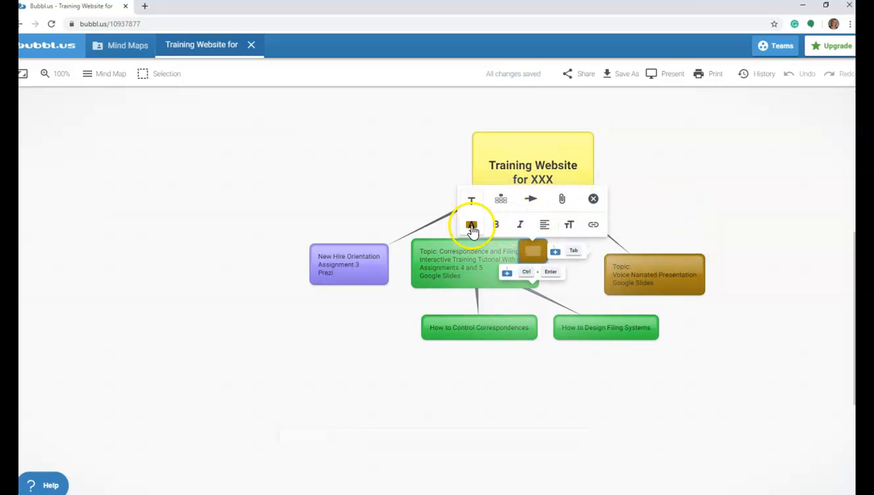
{"action": "left_click", "coordinate": [471, 226]}
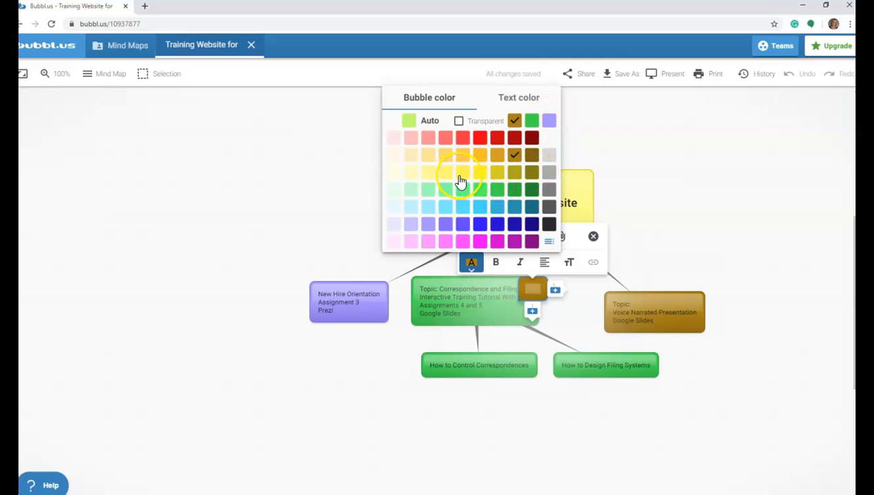
{"action": "left_click", "coordinate": [428, 211]}
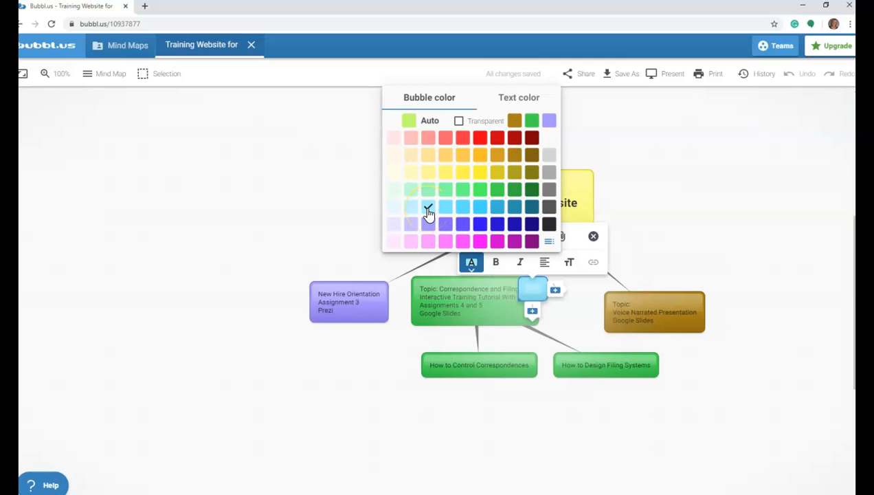
{"action": "left_click", "coordinate": [534, 282]}
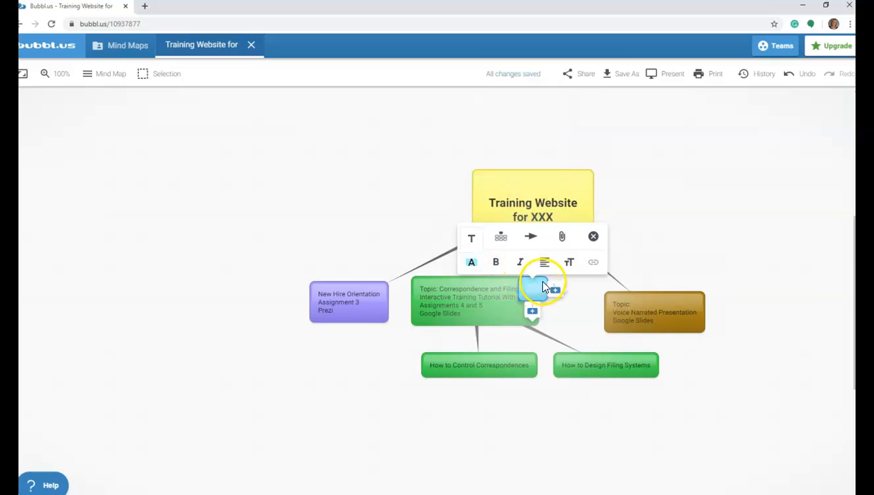
{"action": "left_click", "coordinate": [585, 315]}
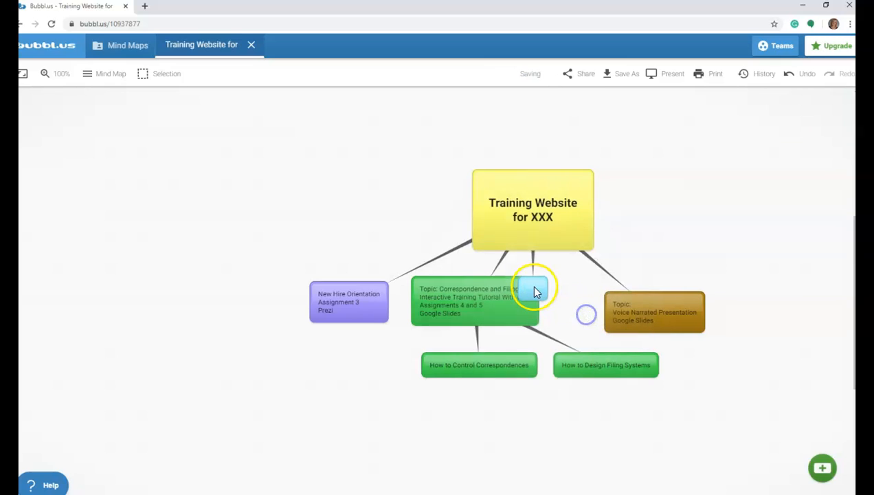
{"action": "left_click_drag", "start_coordinate": [536, 289], "coordinate": [699, 230]}
{"action": "left_click", "coordinate": [712, 242]}
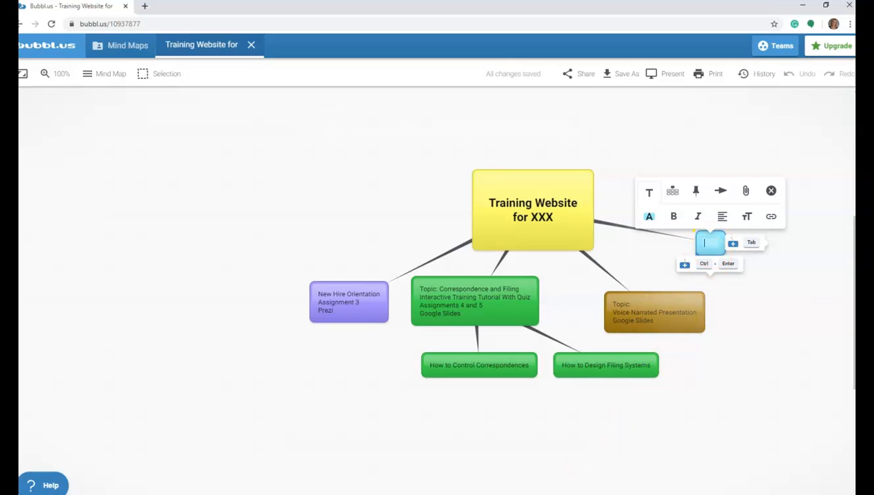
Review the assignments and topics in the Word graphic organizer and return to the mind map's empty light blue bubble
{"action": "left_click", "coordinate": [468, 494]}
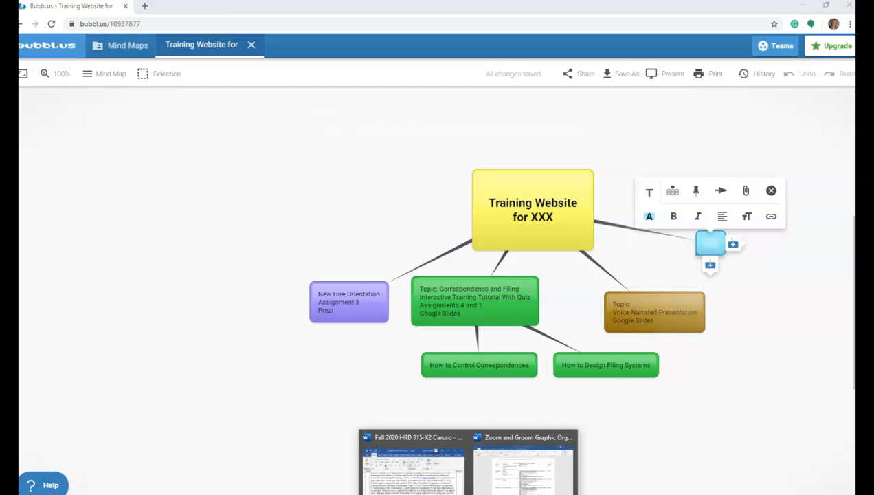
{"action": "left_click", "coordinate": [511, 474]}
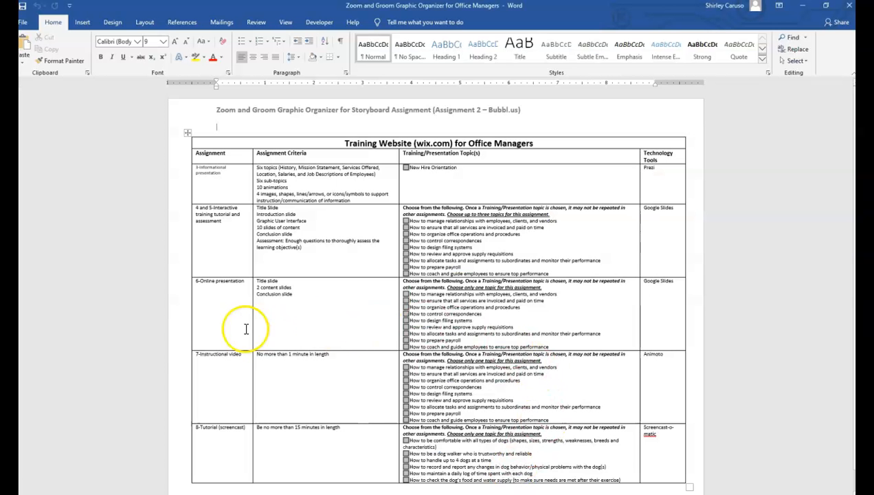
{"action": "scroll", "coordinate": [214, 387], "scroll_direction": "down", "scroll_amount": 1}
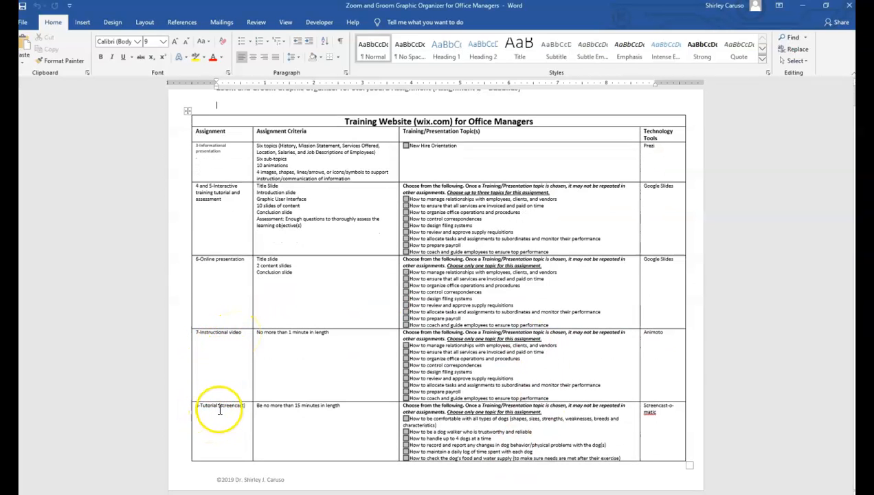
{"action": "scroll", "coordinate": [741, 289], "scroll_direction": "up", "scroll_amount": 1}
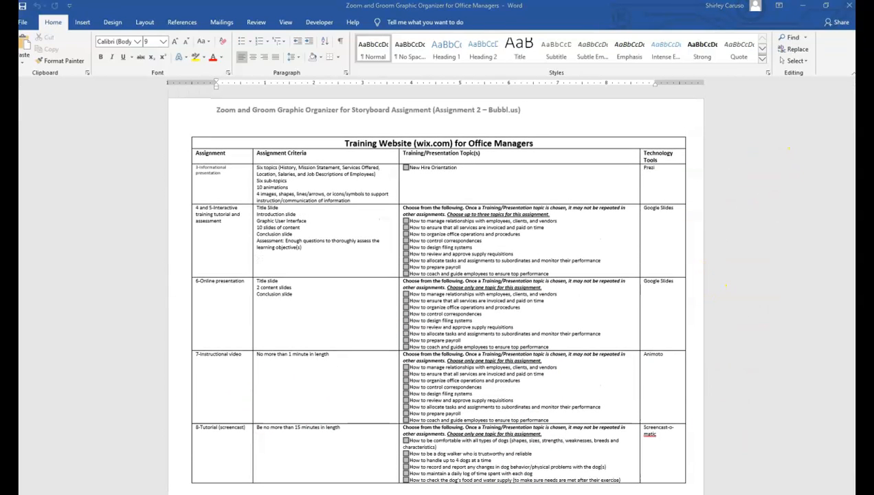
{"action": "key", "text": "alt+Tab"}
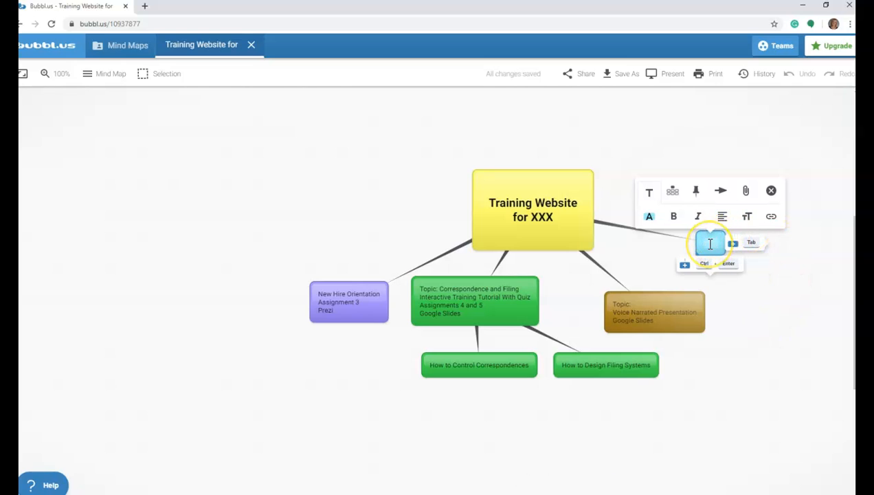
Enter "Topic:" and "Instructional Video" on two lines in the light blue bubble
{"action": "type", "text": "Gnstructiona"}
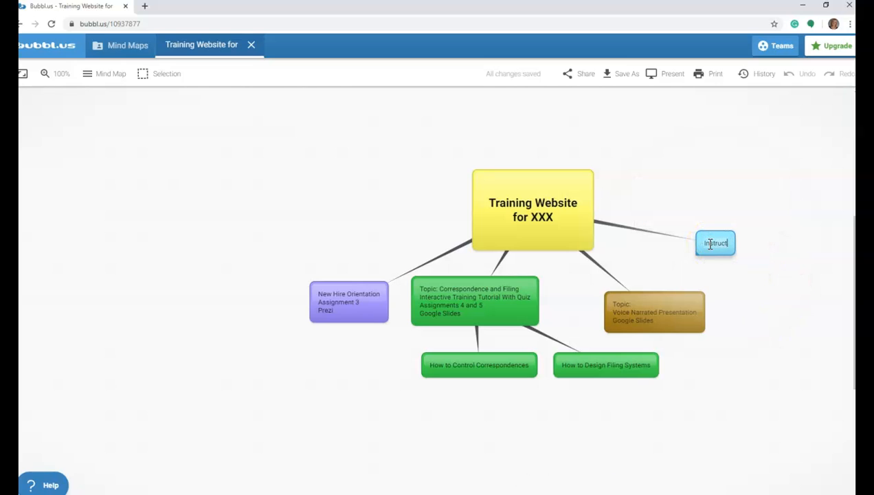
{"action": "type", "text": "l Video"}
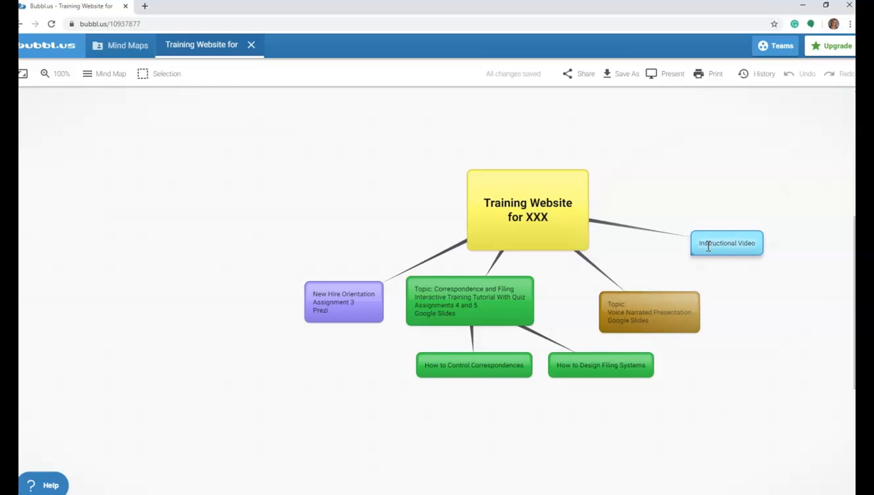
{"action": "left_click", "coordinate": [699, 243]}
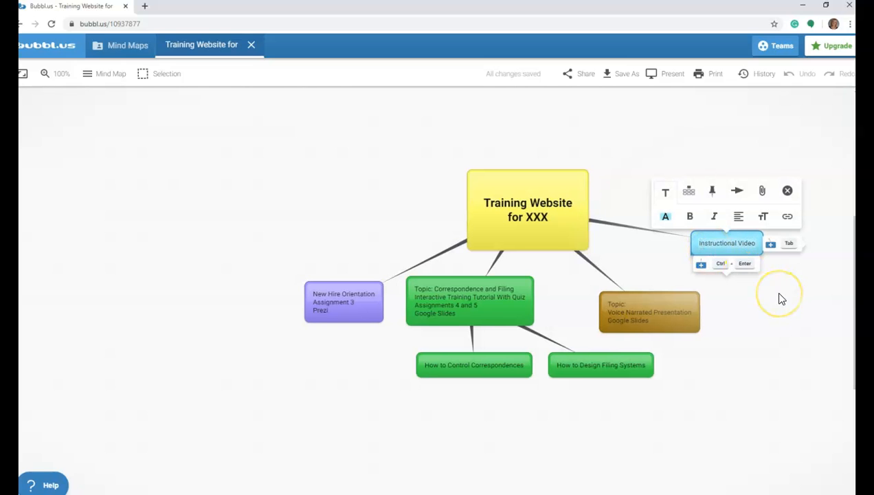
{"action": "type", "text": "Topic:"}
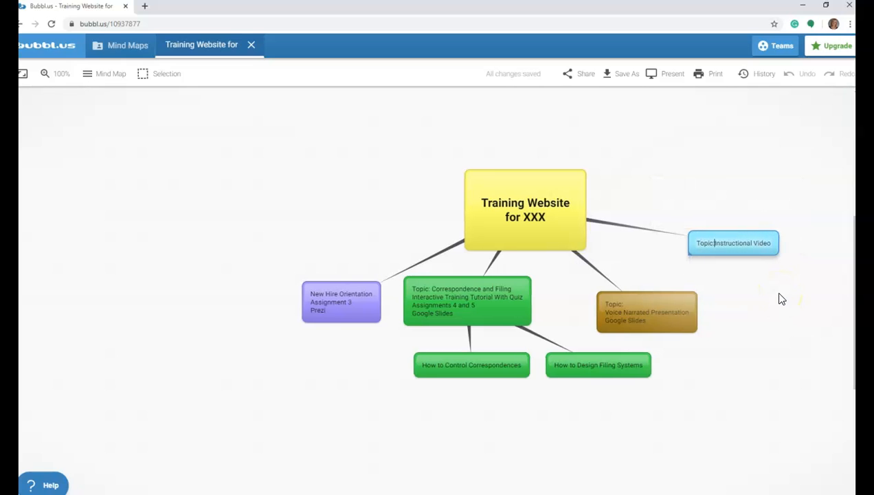
{"action": "key", "text": "Return"}
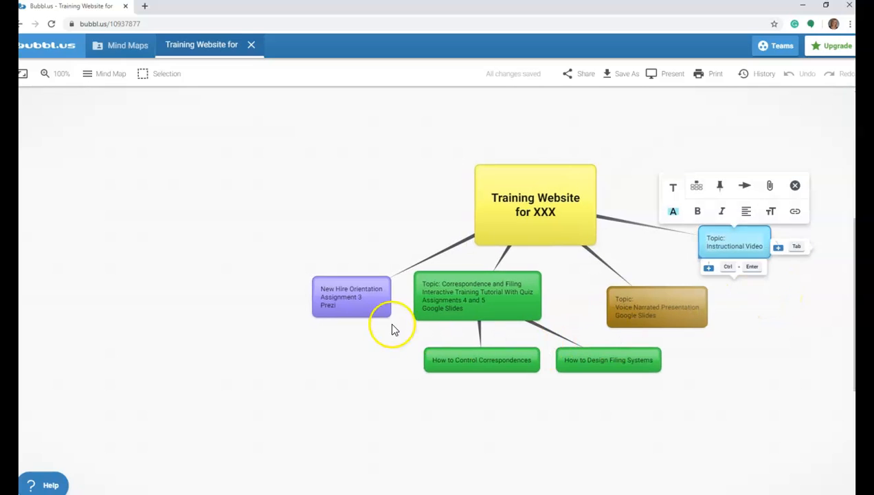
Insert "Topic:" before "New Hire Orientation" in the purple bubble
{"action": "left_click", "coordinate": [325, 288]}
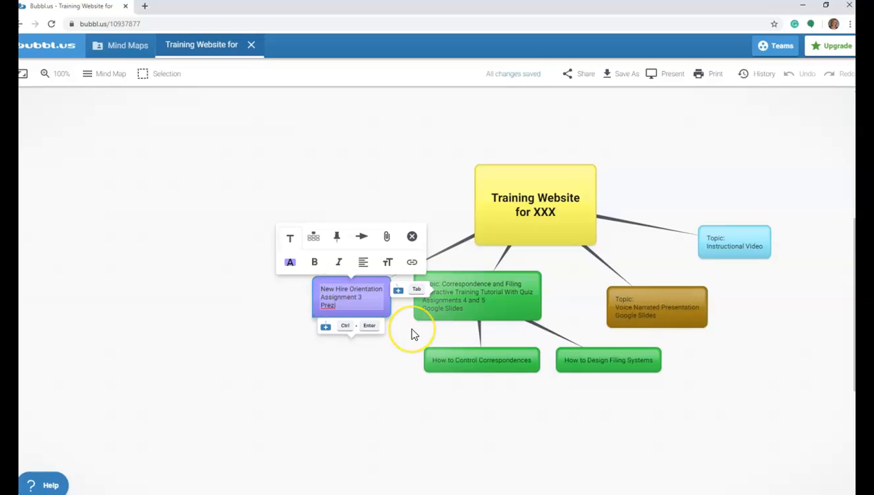
{"action": "type", "text": "Topic"}
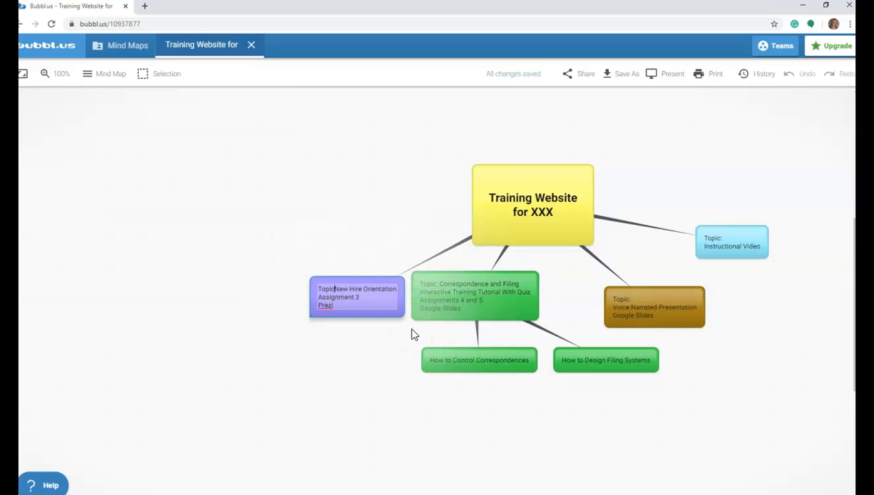
{"action": "type", "text": ":"}
{"action": "left_click", "coordinate": [492, 379]}
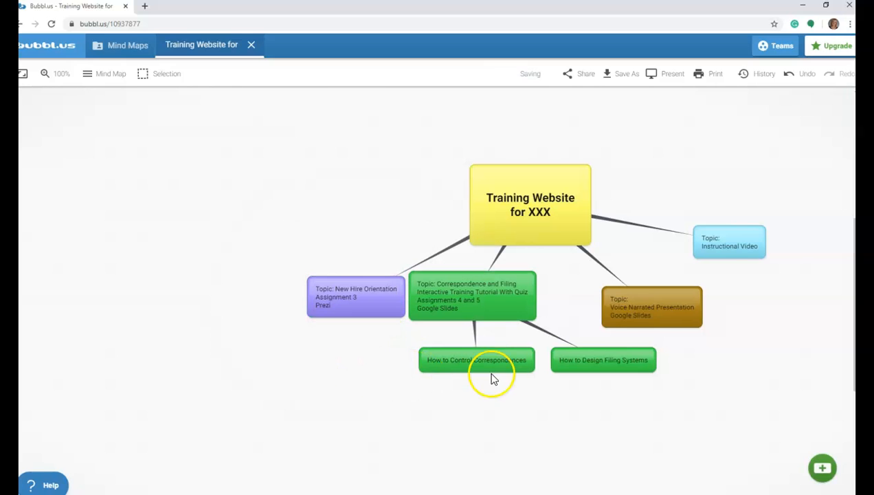
Add "Animoto" as a third line below "Instructional Video" in the light blue bubble
{"action": "left_click", "coordinate": [726, 241]}
{"action": "left_click", "coordinate": [726, 242]}
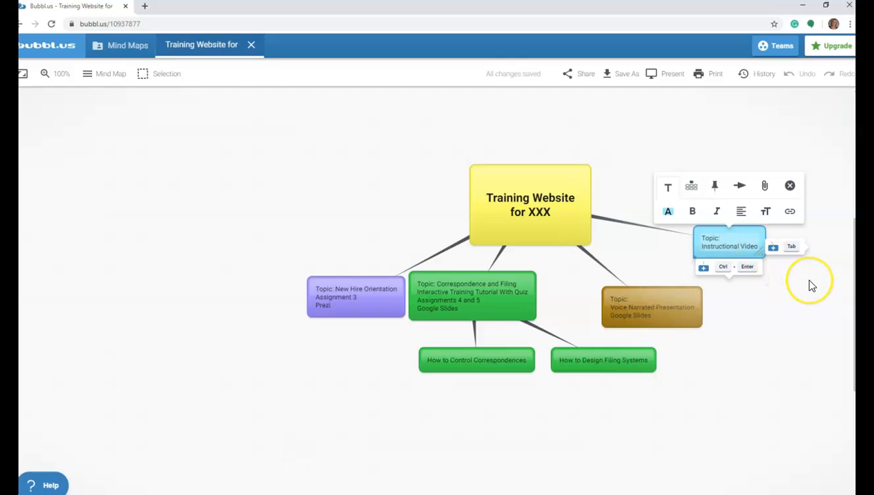
{"action": "key", "text": "Return"}
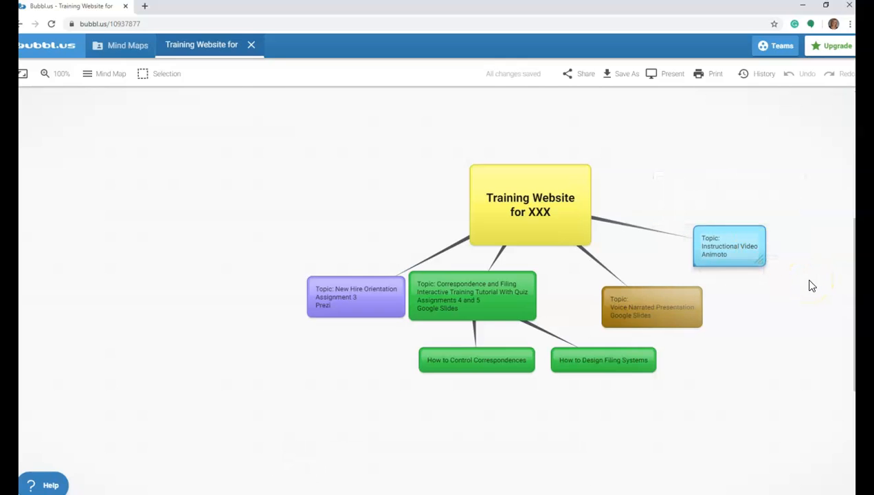
{"action": "left_click", "coordinate": [761, 313]}
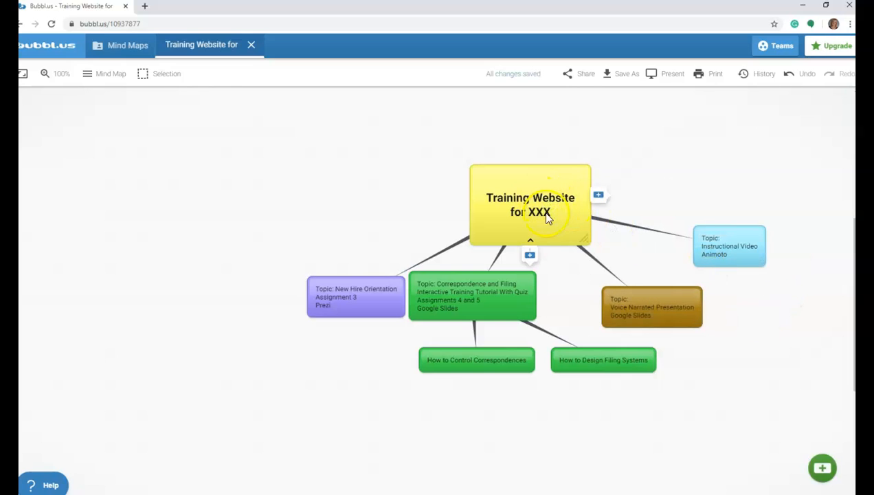
Add a fifth child bubble to the title bubble, place it right of the title above the light blue bubble and color it gray
{"action": "left_click", "coordinate": [530, 255]}
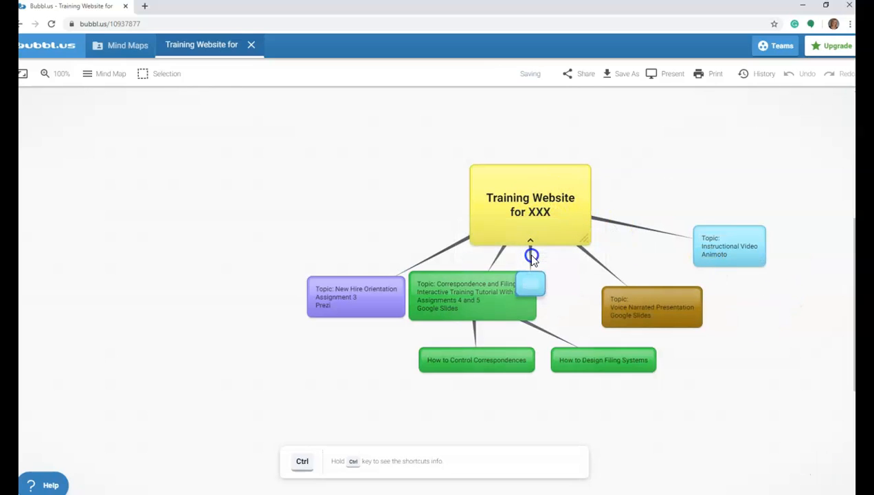
{"action": "left_click_drag", "start_coordinate": [574, 269], "coordinate": [769, 191]}
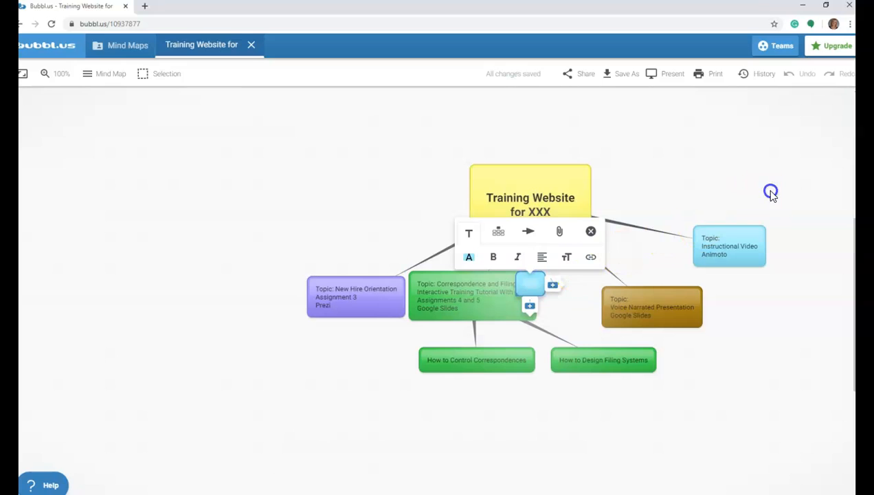
{"action": "left_click_drag", "start_coordinate": [533, 288], "coordinate": [766, 186]}
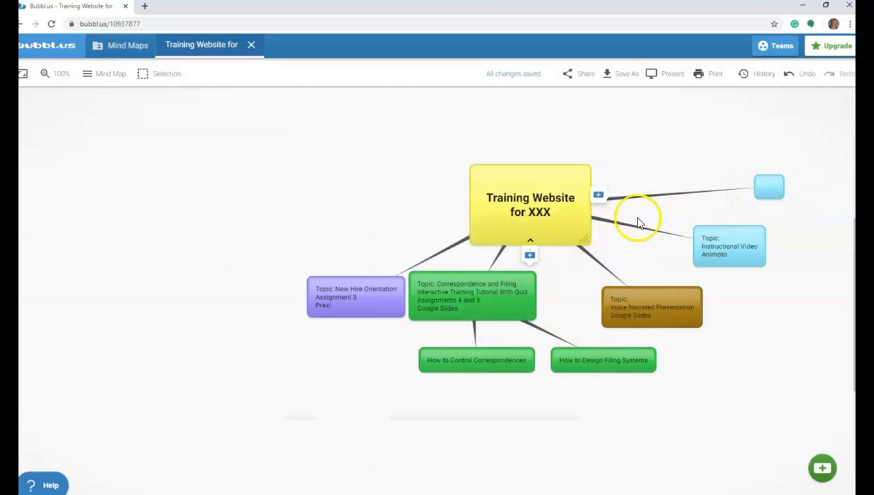
{"action": "left_click", "coordinate": [771, 186]}
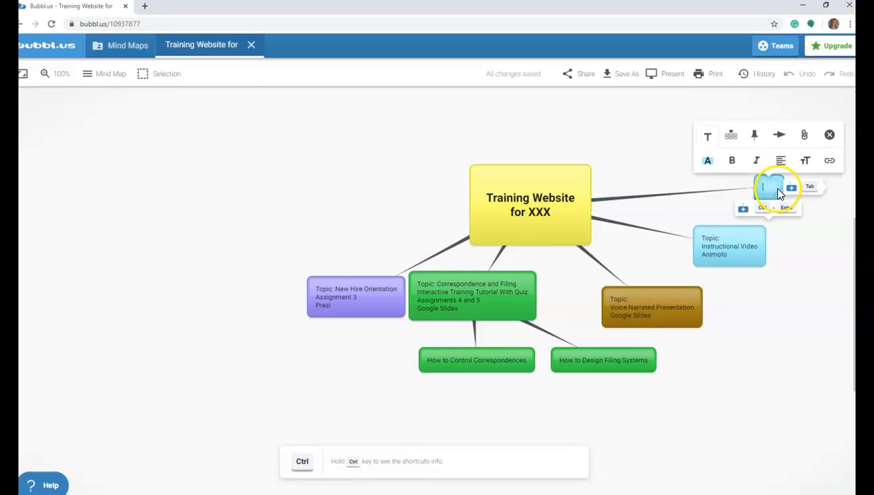
{"action": "left_click", "coordinate": [704, 163]}
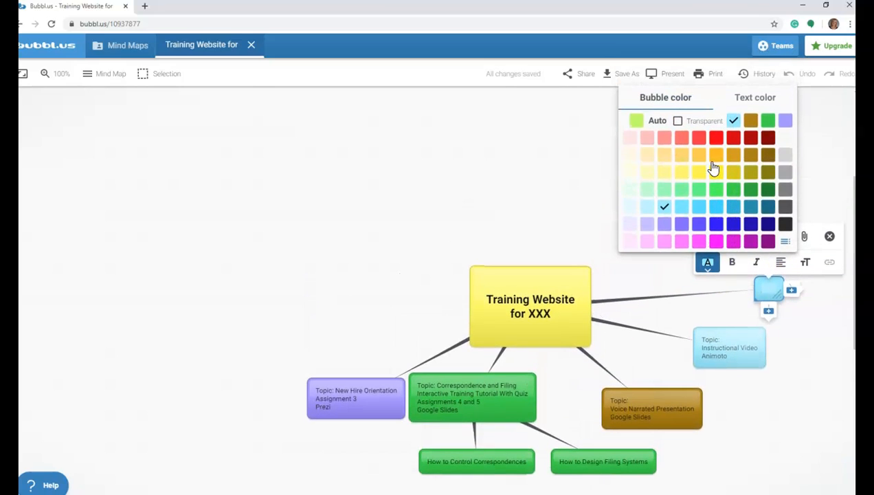
{"action": "left_click", "coordinate": [785, 172]}
Enter "Topic:", "Tutorial" and "Screencast-o-matic" on three lines in the gray bubble
{"action": "left_click", "coordinate": [766, 285]}
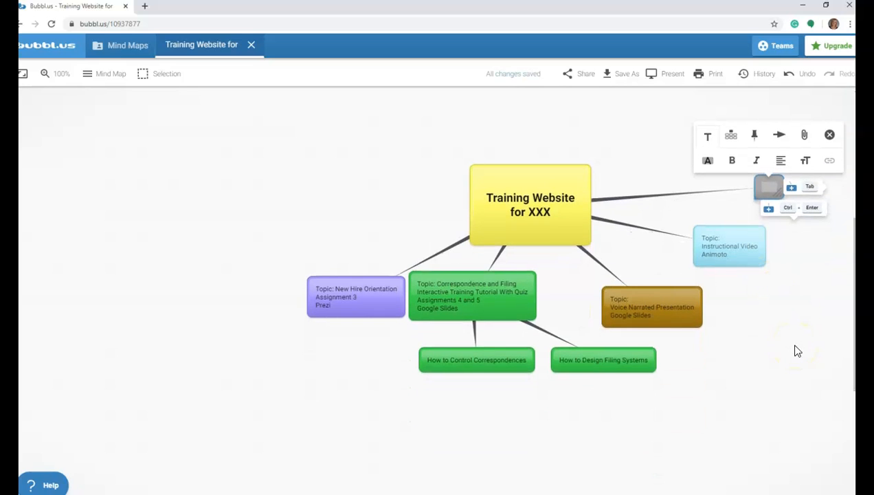
{"action": "type", "text": "topi"}
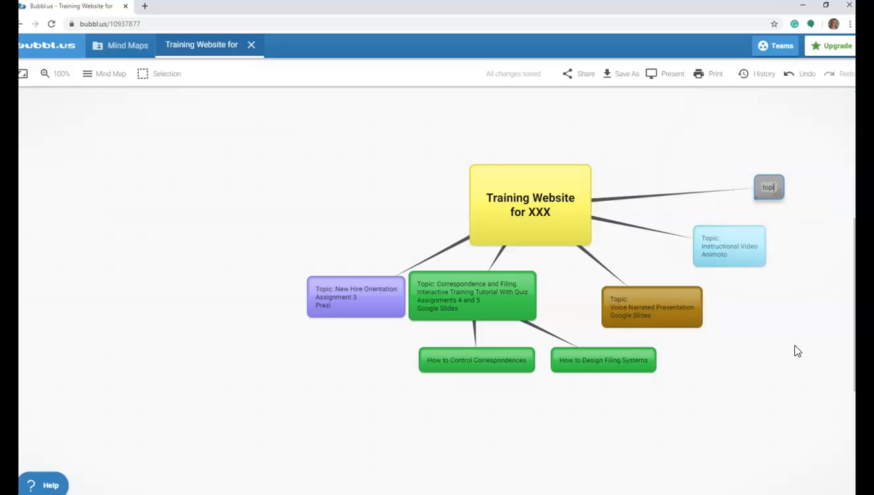
{"action": "type", "text": "c:"}
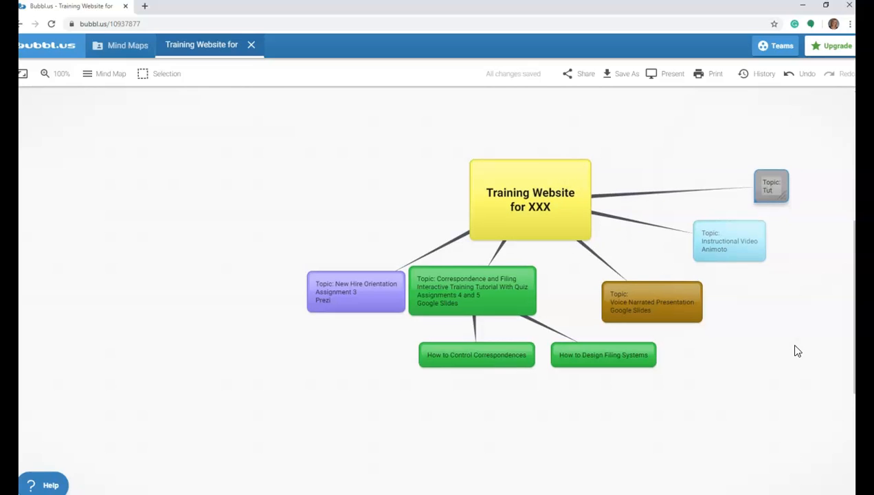
{"action": "type", "text": "Tutorial"}
{"action": "key", "text": "Return"}
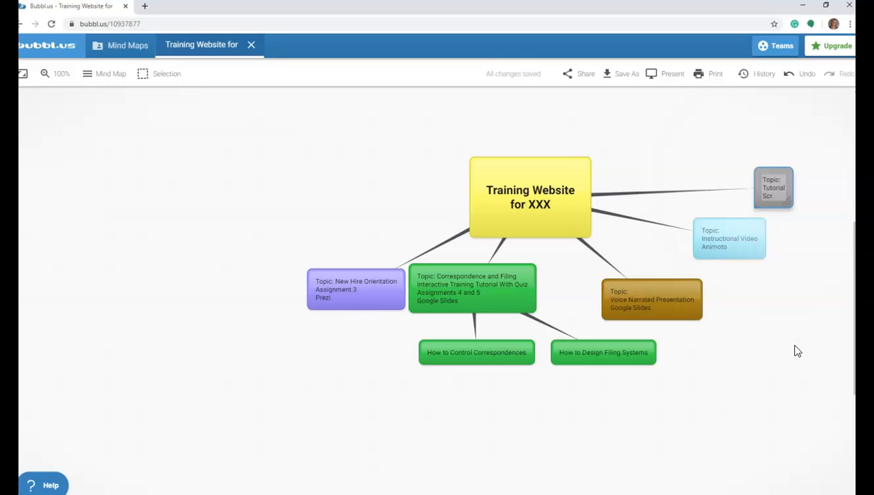
{"action": "type", "text": "Screencas"}
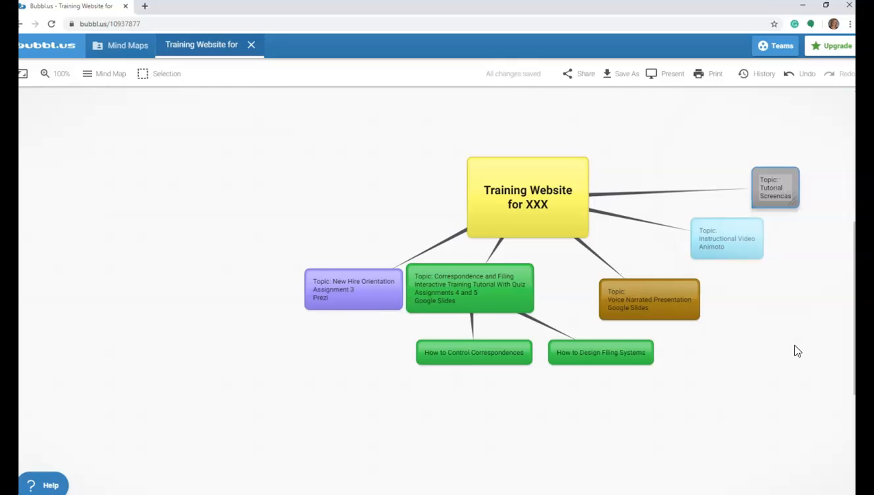
{"action": "type", "text": "t-o-matic"}
{"action": "left_click", "coordinate": [726, 326]}
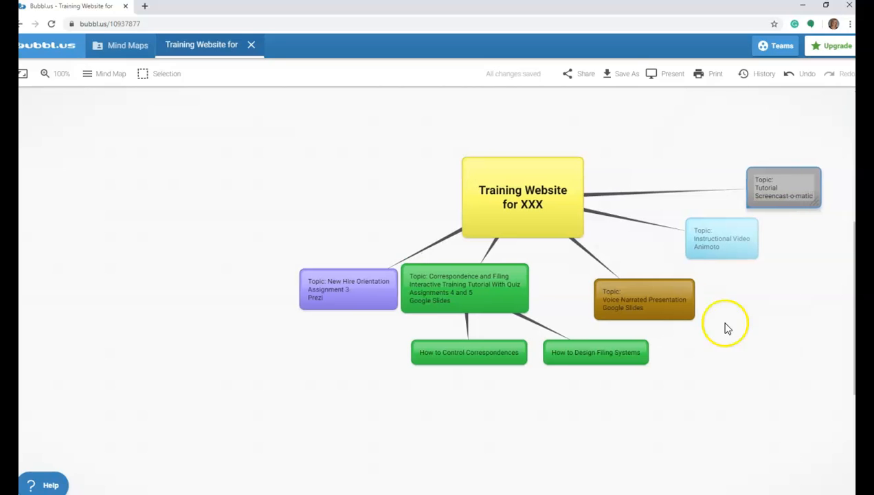
Check the assignments and technology tools in the Word graphic organizer, and return to the mind map
{"action": "key", "text": "alt+p"}
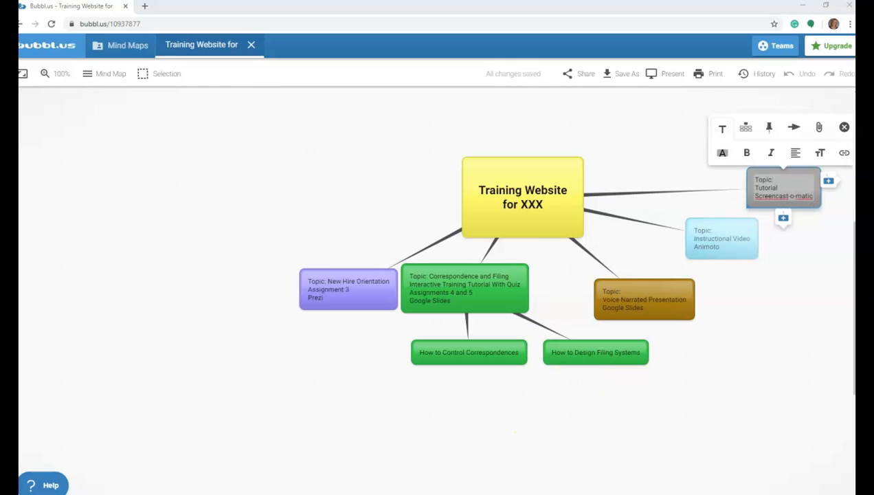
{"action": "left_click", "coordinate": [512, 481]}
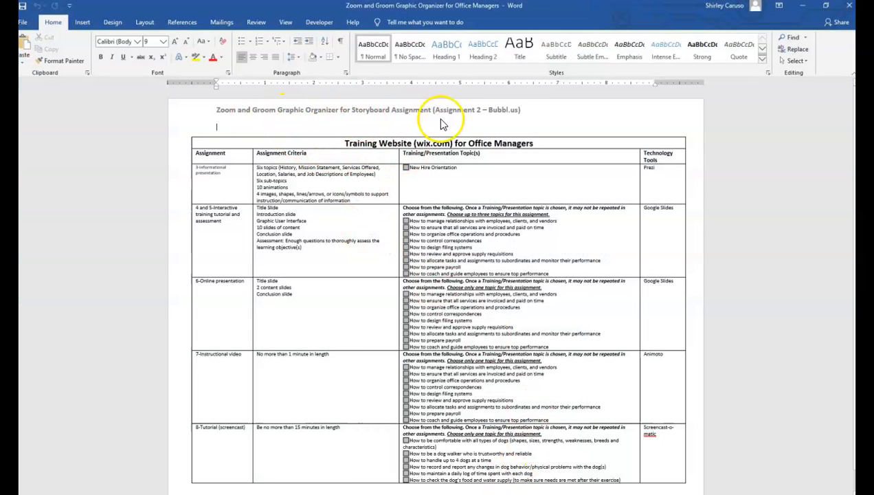
{"action": "left_click", "coordinate": [499, 125]}
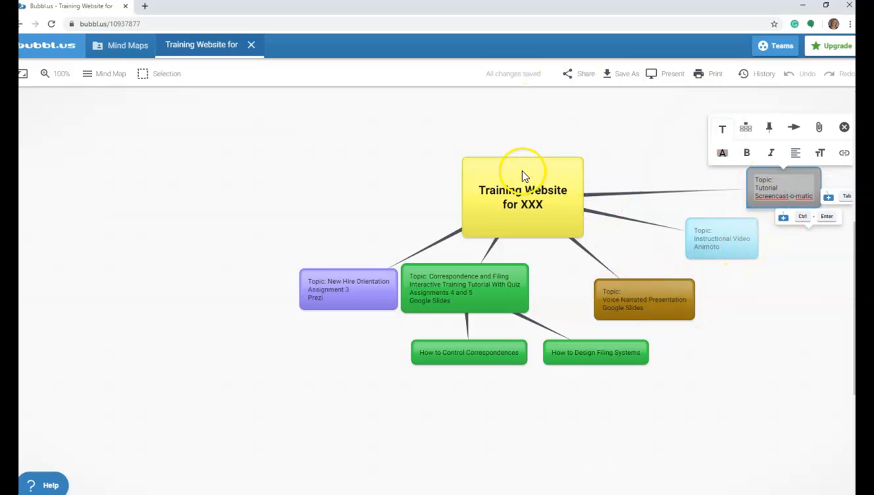
Move the purple bubble far left of the title and shift the green bubble with its sub-bubbles left
{"action": "left_click", "coordinate": [353, 283]}
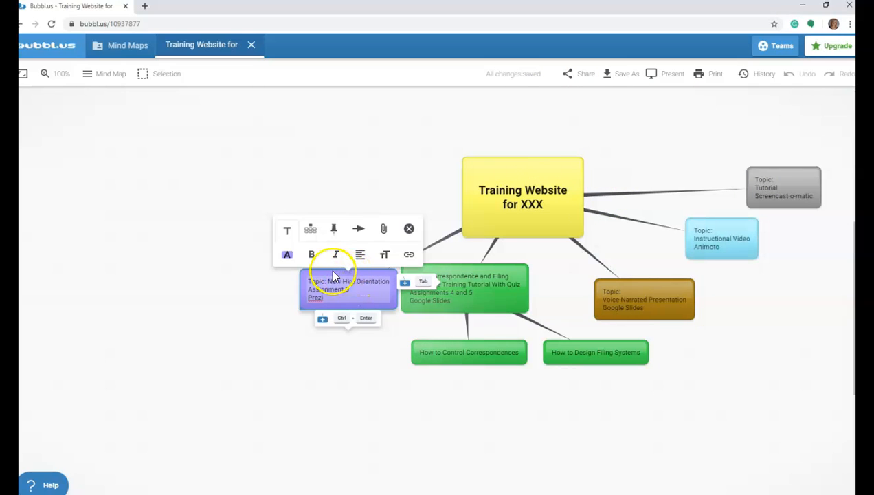
{"action": "left_click", "coordinate": [377, 333]}
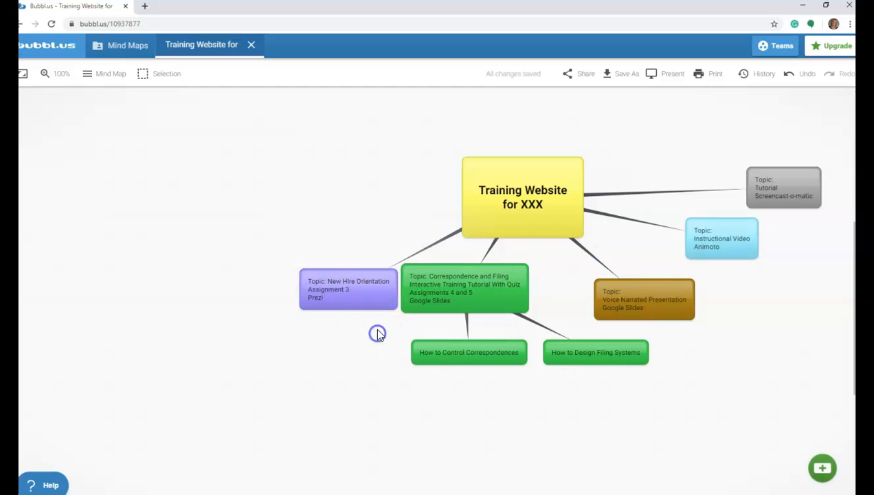
{"action": "left_click", "coordinate": [382, 305]}
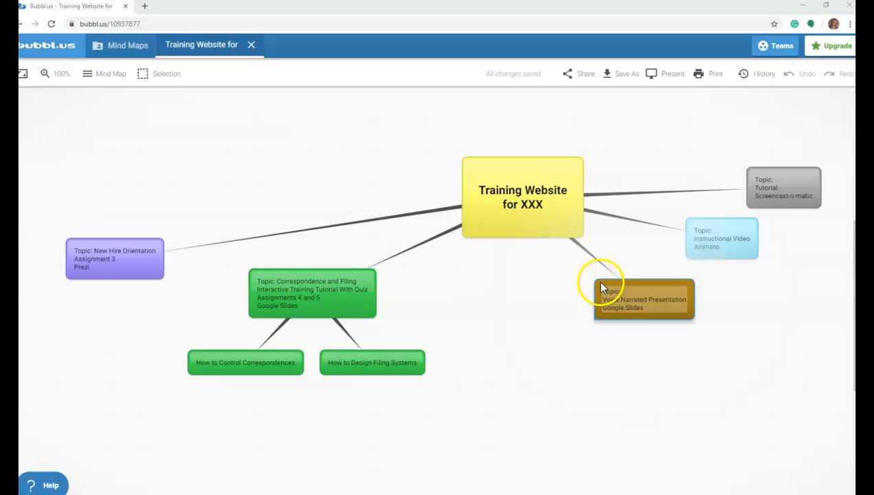
Move the brown bubble directly below the title, the light blue bubble down level with it, and the gray bubble slightly lower
{"action": "left_click", "coordinate": [602, 286]}
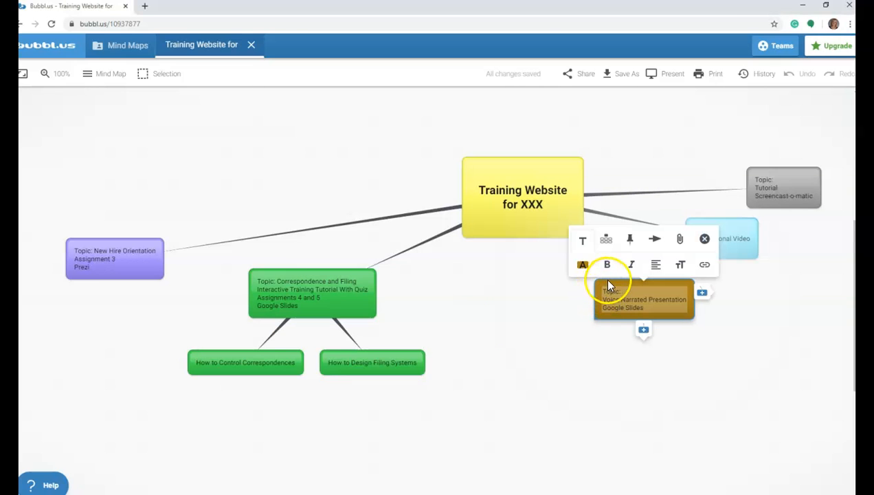
{"action": "left_click_drag", "start_coordinate": [609, 281], "coordinate": [488, 277]}
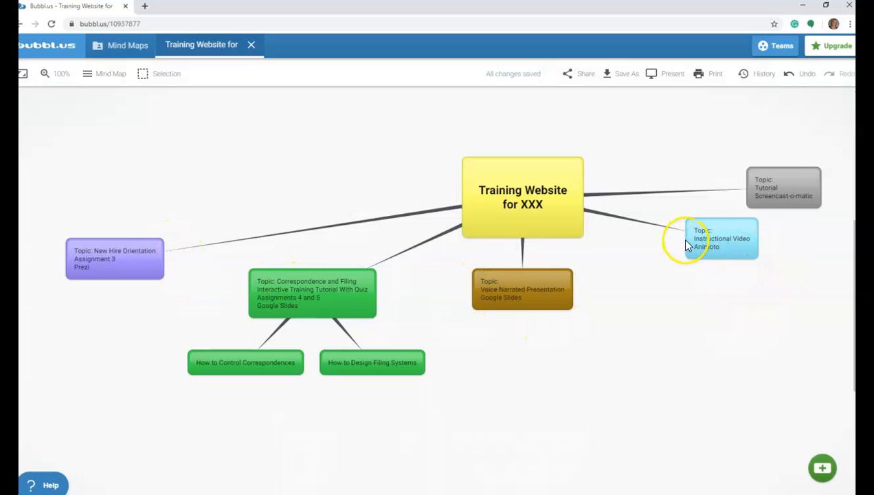
{"action": "left_click_drag", "start_coordinate": [687, 229], "coordinate": [662, 268]}
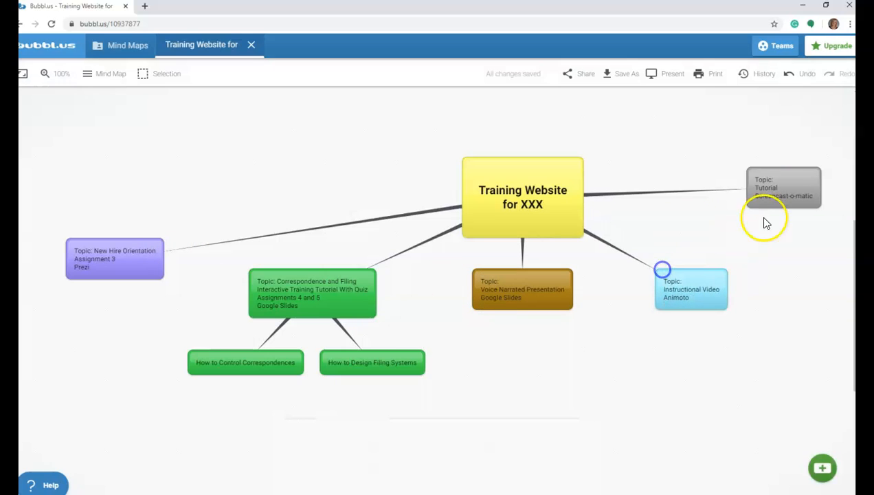
{"action": "left_click_drag", "start_coordinate": [795, 180], "coordinate": [796, 213]}
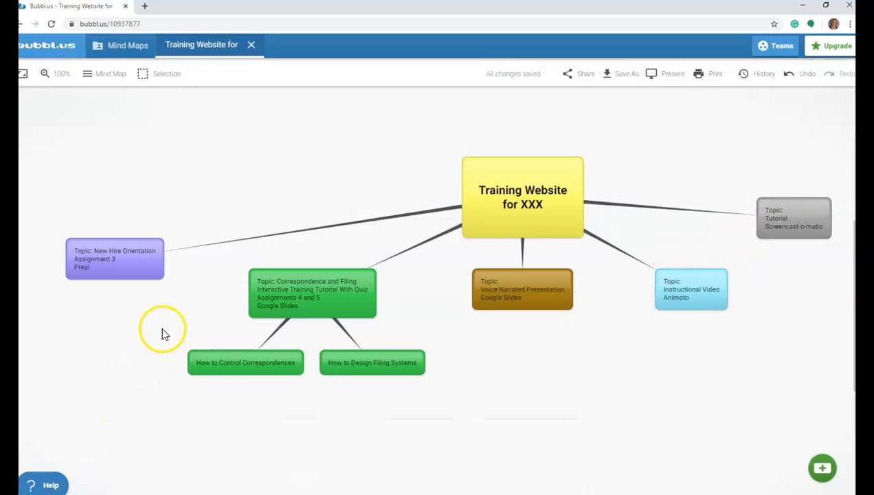
Switch to the Word graphic organizer and review the topic criteria for assignment 3, New Hire Orientation
{"action": "mouse_move", "coordinate": [100, 268]}
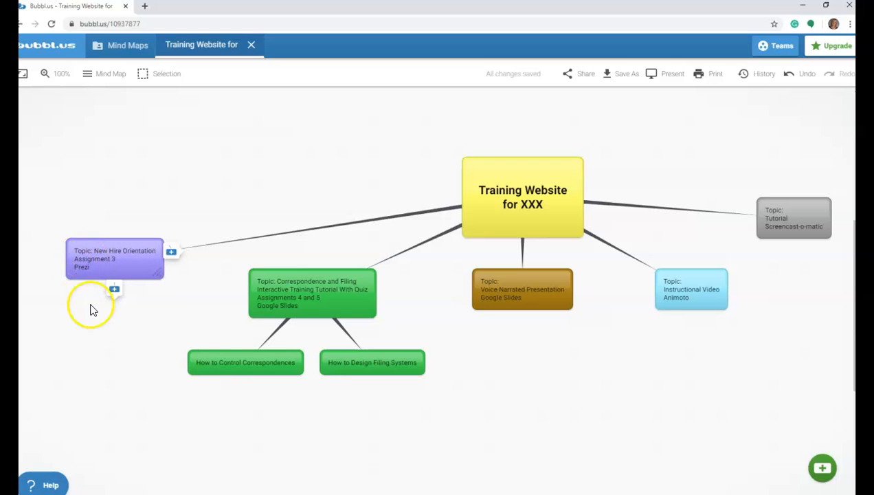
{"action": "left_click", "coordinate": [468, 494]}
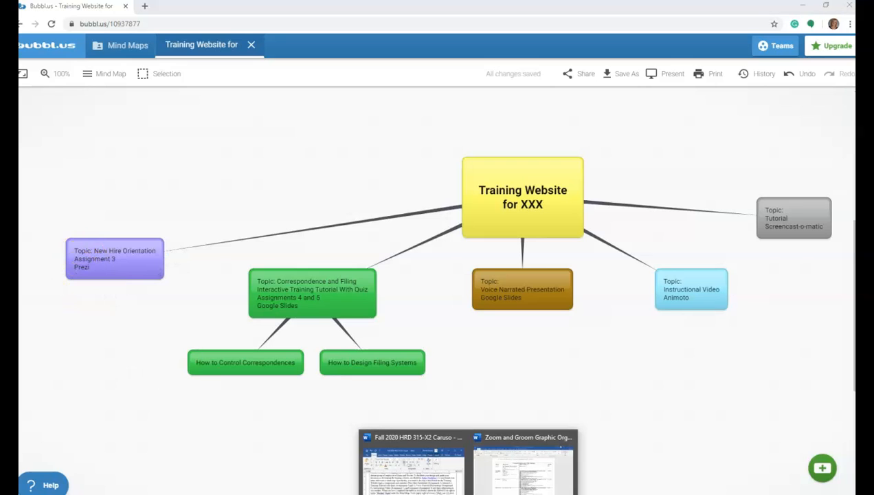
{"action": "left_click", "coordinate": [494, 472]}
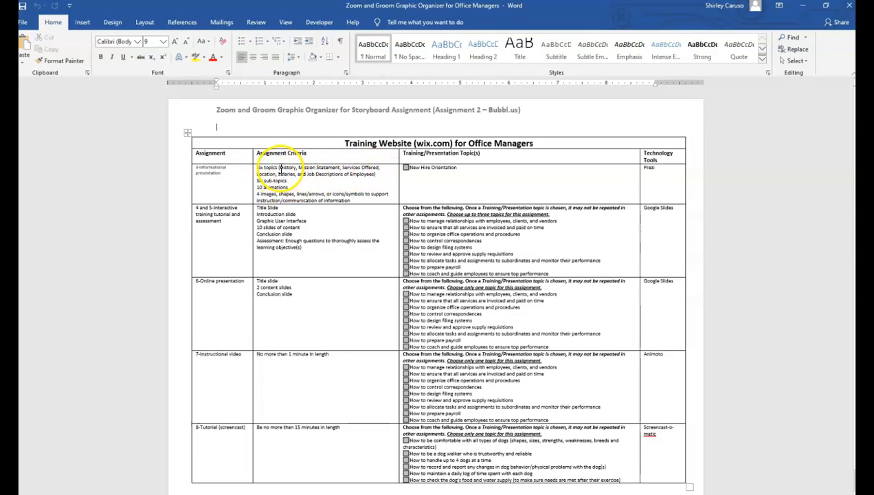
Copy the list of six topics, from History to Job Descriptions of Employees, from the assignment 3 criteria and return to the mind map
{"action": "left_click_drag", "start_coordinate": [280, 167], "coordinate": [354, 174]}
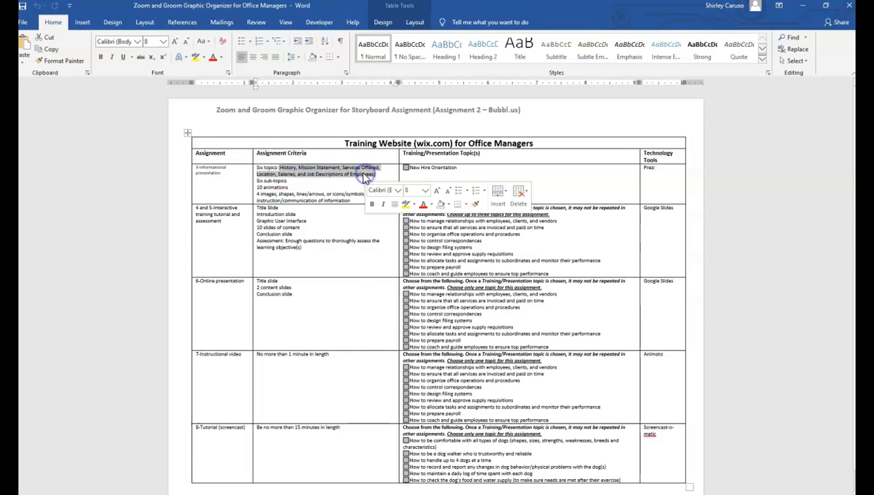
{"action": "right_click", "coordinate": [365, 174]}
{"action": "left_click", "coordinate": [385, 193]}
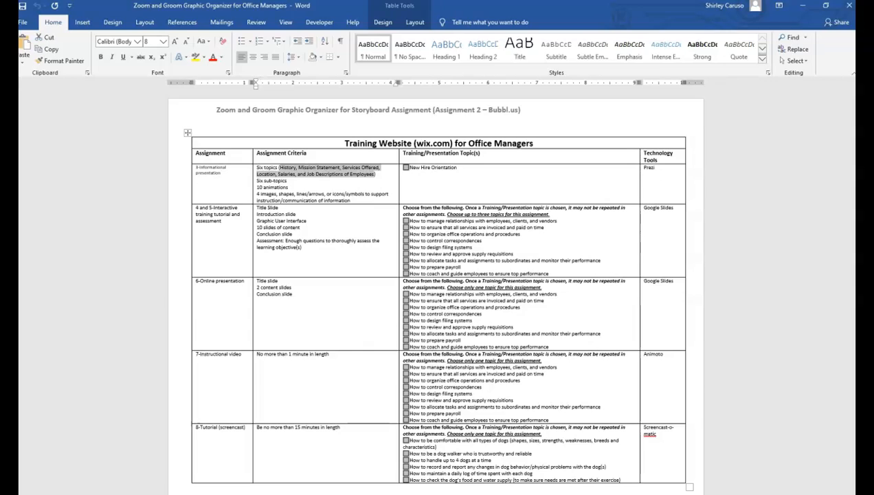
{"action": "key", "text": "alt+Tab"}
Add three blank sub-bubbles below the purple New Hire Orientation bubble
{"action": "left_click", "coordinate": [117, 263]}
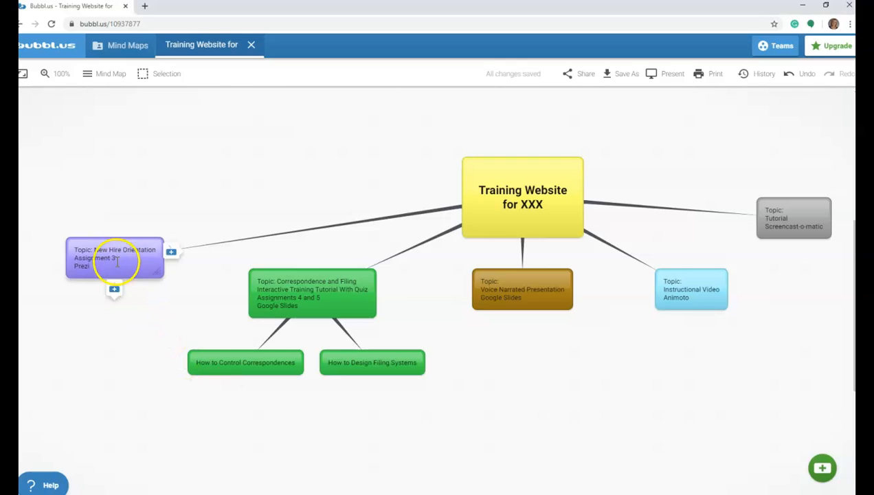
{"action": "left_click", "coordinate": [117, 263]}
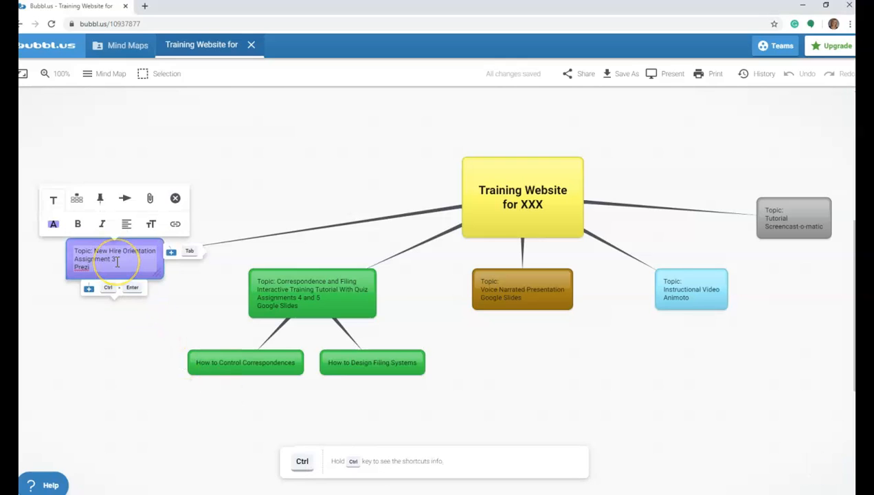
{"action": "left_click", "coordinate": [87, 290]}
{"action": "left_click", "coordinate": [87, 289]}
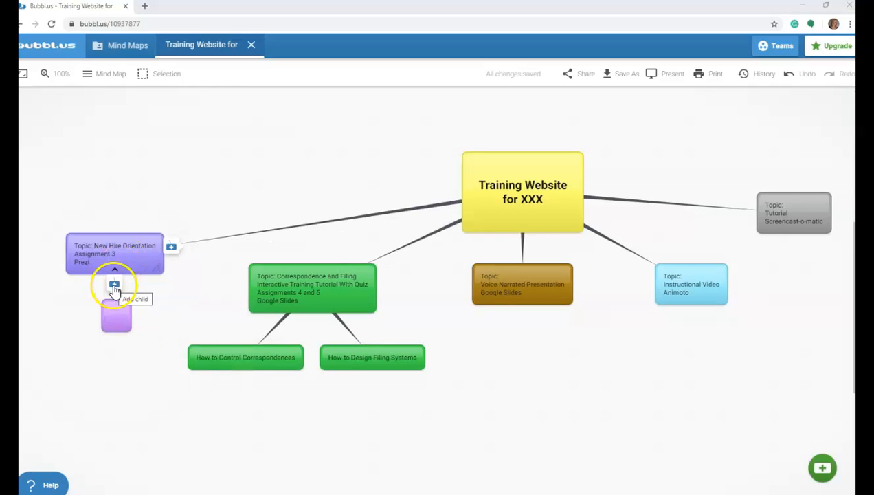
{"action": "left_click", "coordinate": [114, 286]}
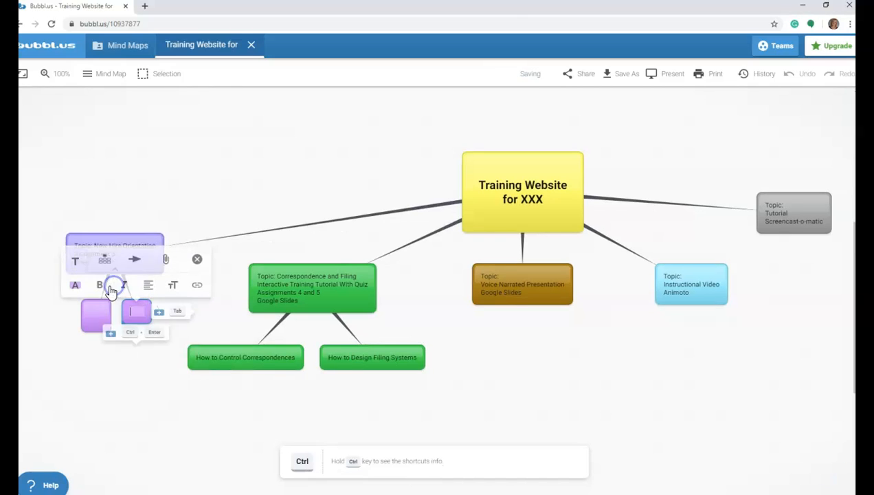
{"action": "left_click", "coordinate": [142, 241]}
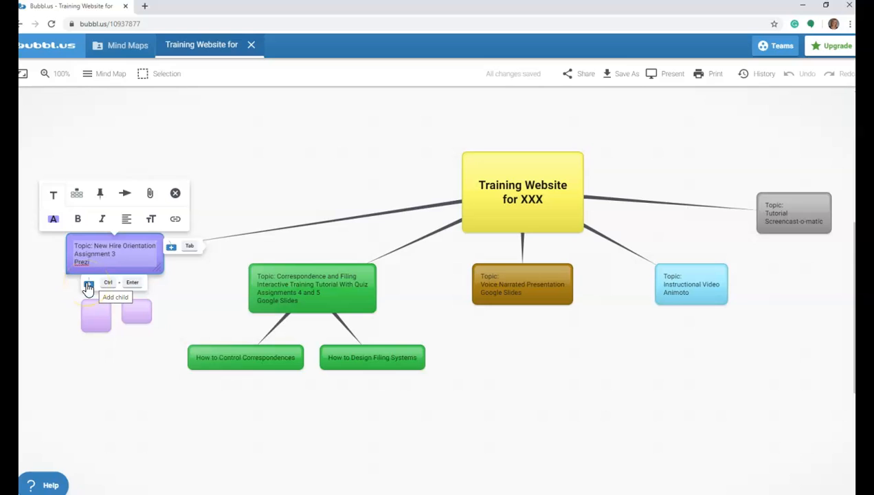
{"action": "left_click", "coordinate": [88, 288]}
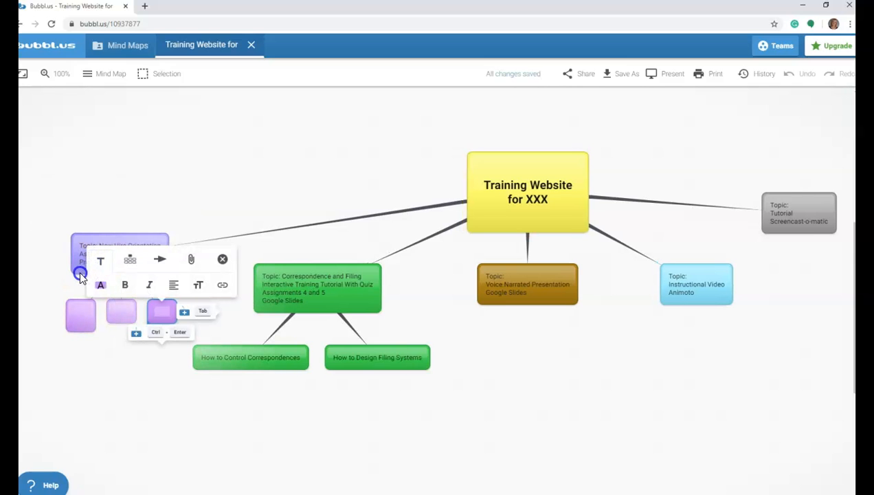
Try to add three more blank sub-bubbles for the New Hire Orientation bubble
{"action": "left_click", "coordinate": [81, 275]}
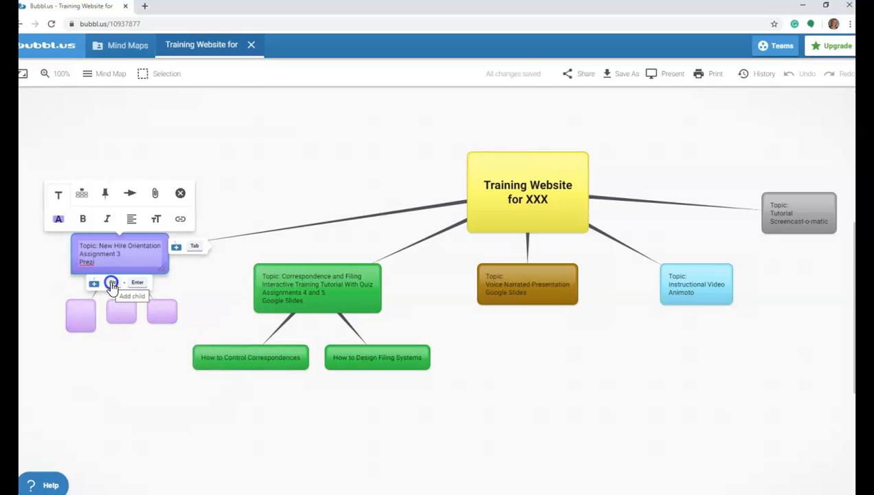
{"action": "key", "text": "ctrl"}
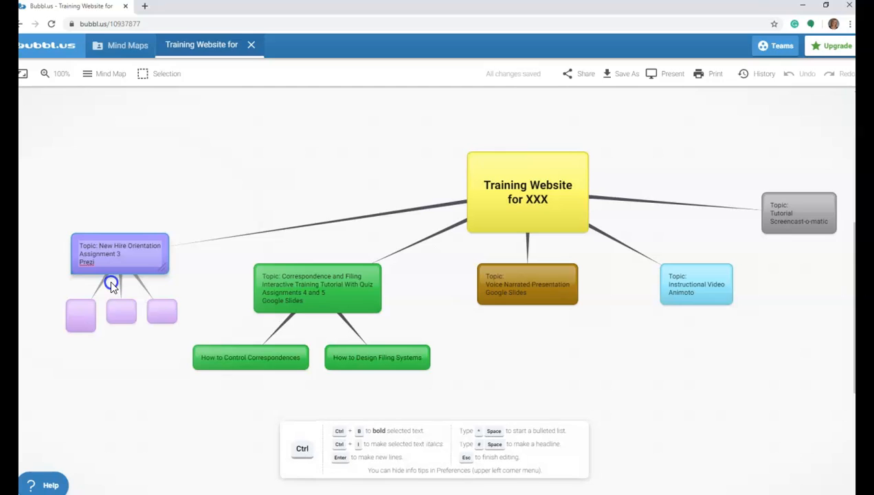
{"action": "key", "text": "Tab"}
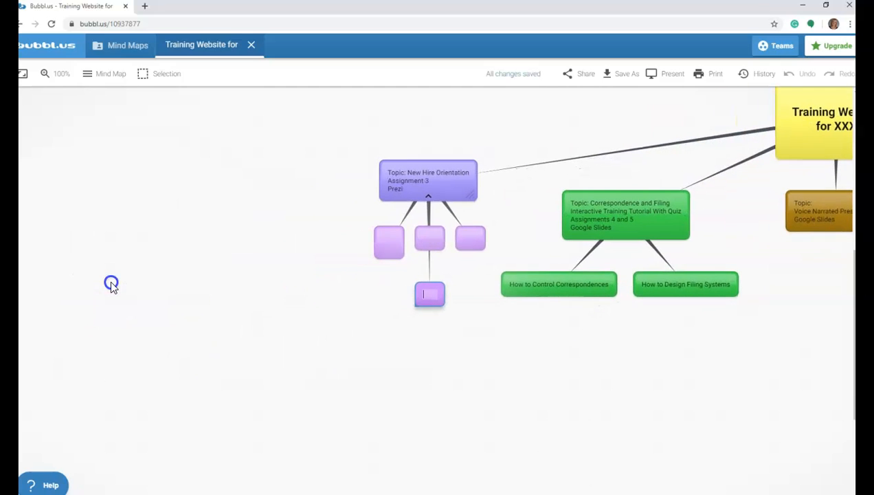
{"action": "key", "text": "Tab"}
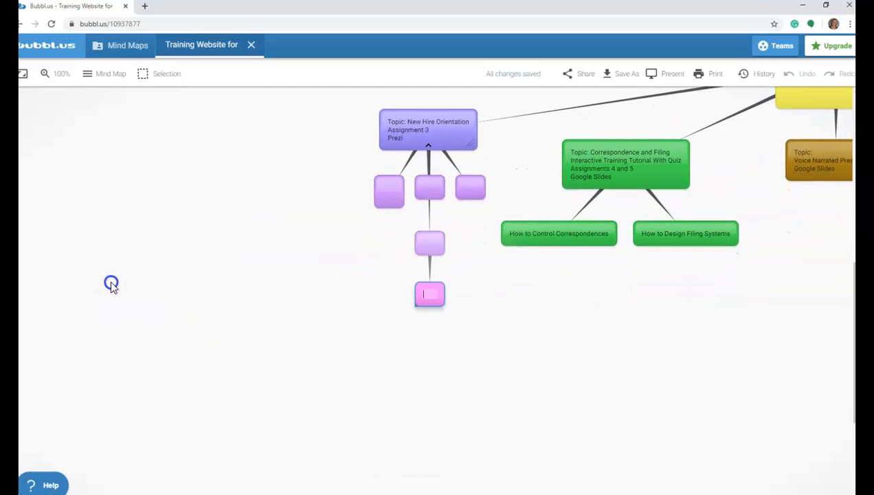
{"action": "key", "text": "Tab"}
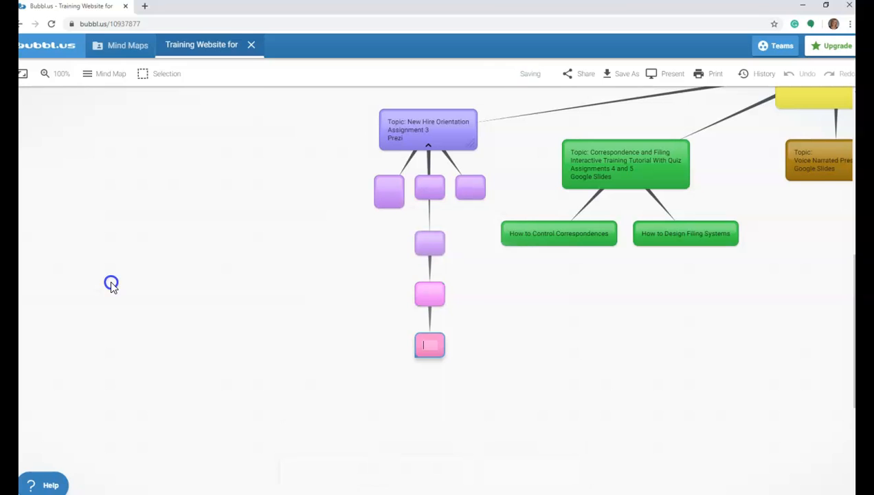
{"action": "left_click", "coordinate": [74, 409]}
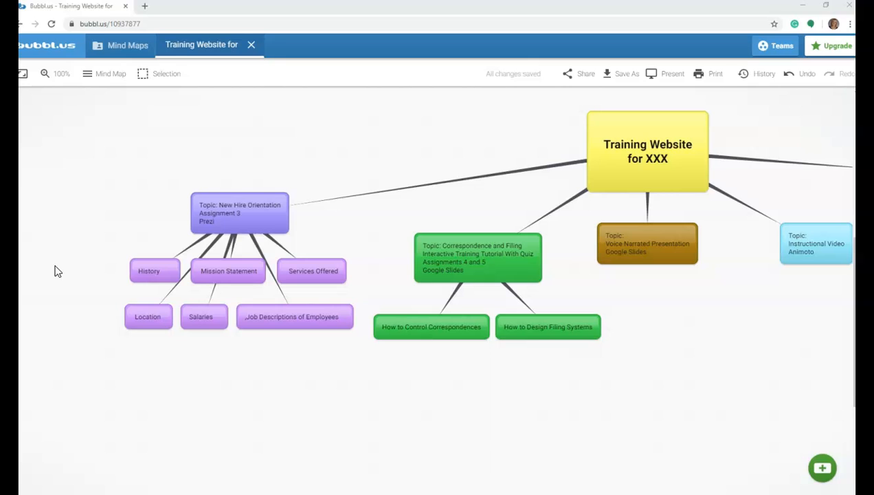
Check the sub-topic requirement for assignment 3 in the Word graphic organizer and return to the mind map
{"action": "left_click", "coordinate": [68, 285]}
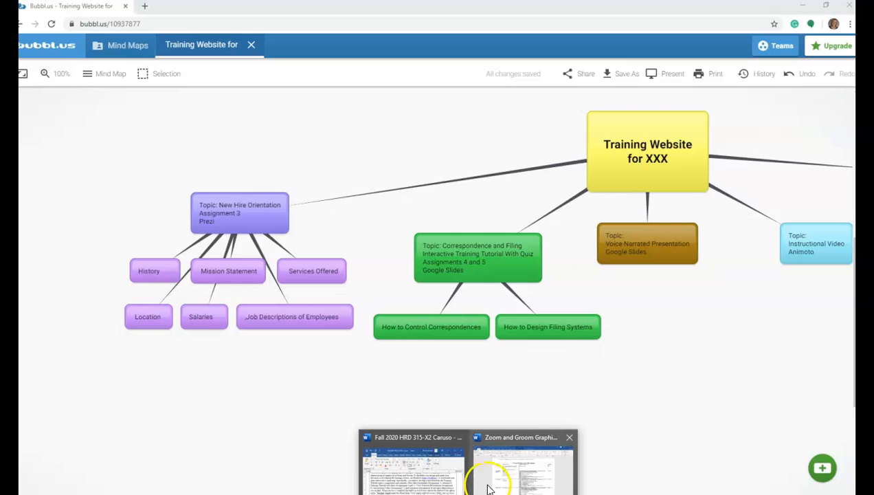
{"action": "left_click", "coordinate": [502, 473]}
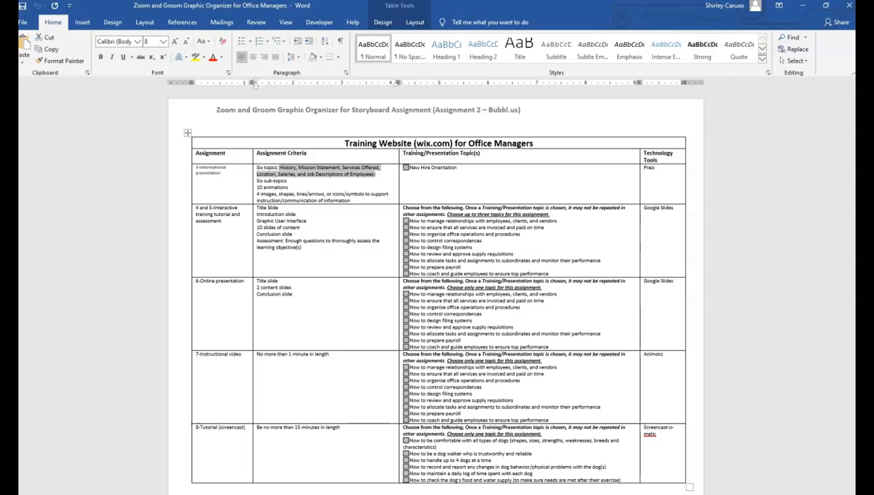
{"action": "left_click", "coordinate": [237, 494]}
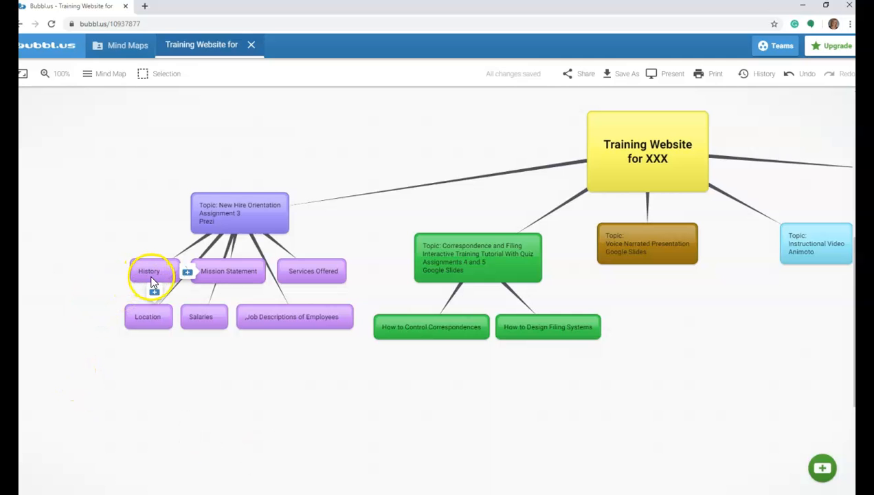
Add two blank sub-bubbles below the Services Offered bubble
{"action": "left_click", "coordinate": [309, 278]}
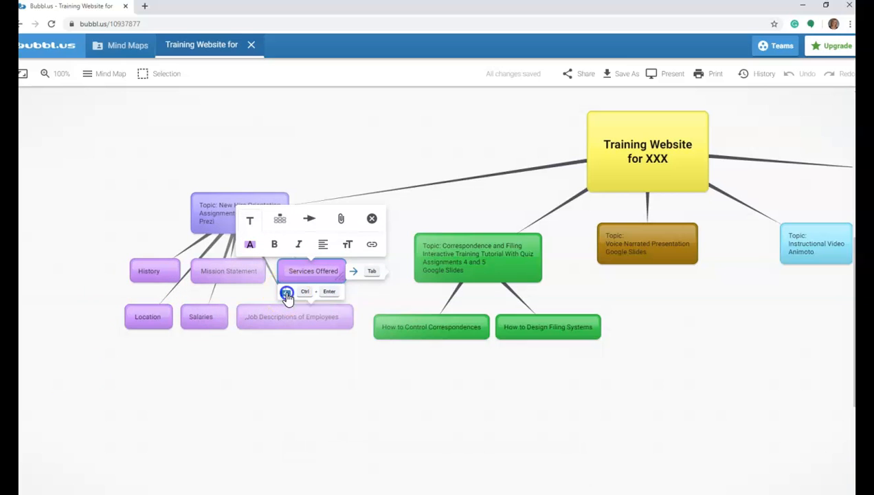
{"action": "left_click", "coordinate": [287, 294]}
{"action": "left_click", "coordinate": [342, 232]}
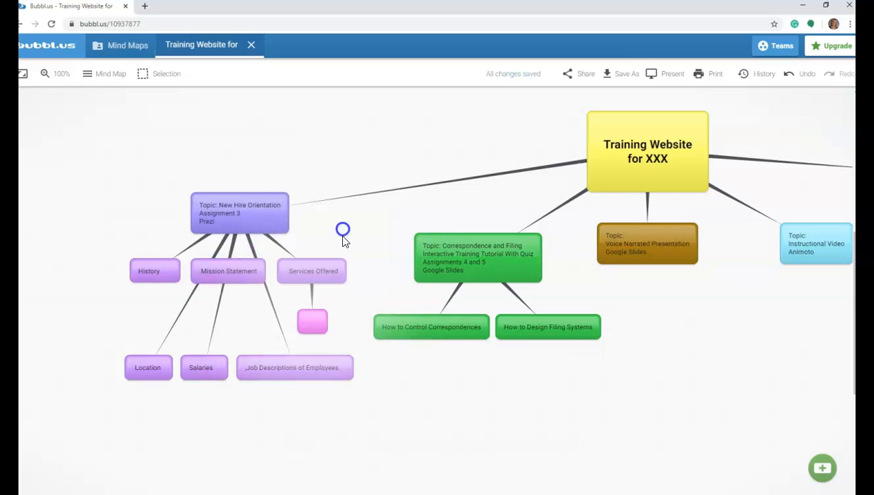
{"action": "left_click", "coordinate": [320, 270]}
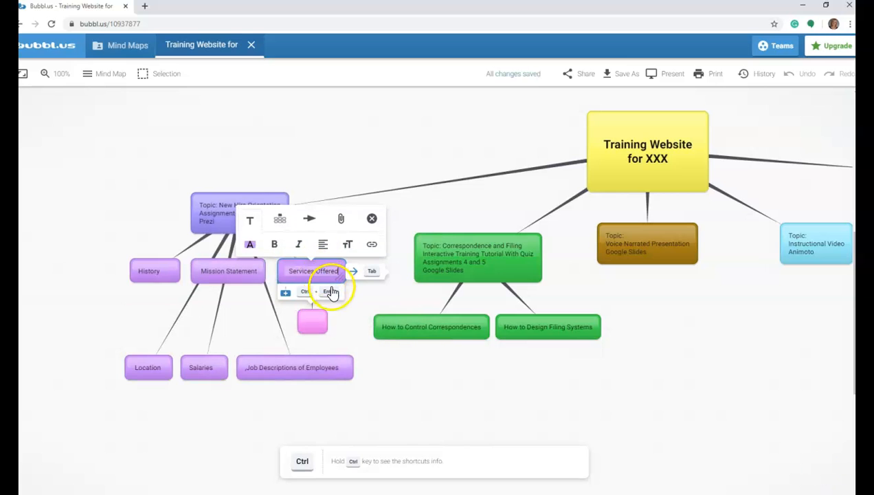
{"action": "left_click", "coordinate": [286, 297]}
Label the two Services Offered sub-bubbles "Dog Walking" and "Dog Grooming", and widen the second to fit its text
{"action": "left_click", "coordinate": [293, 320]}
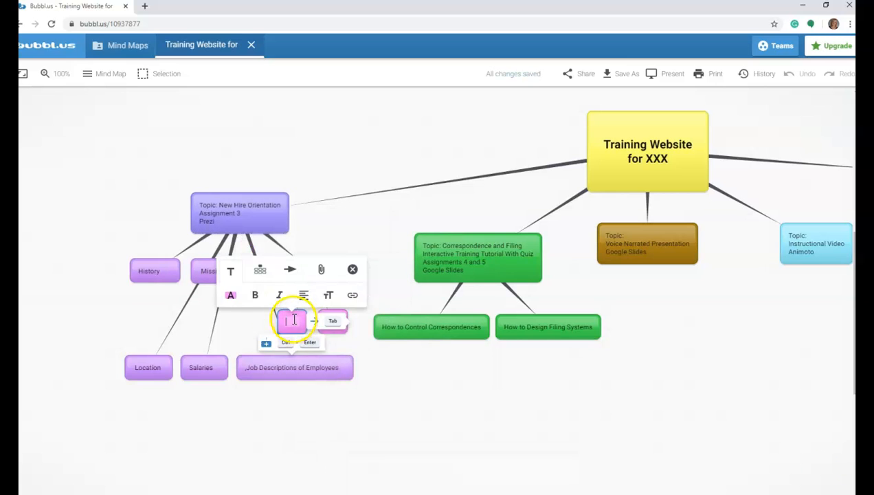
{"action": "type", "text": "Dog Walking"}
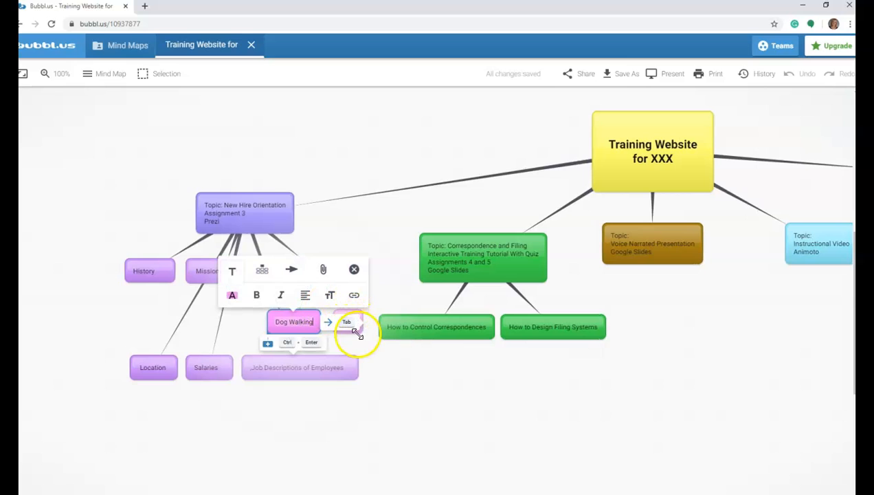
{"action": "left_click", "coordinate": [354, 327]}
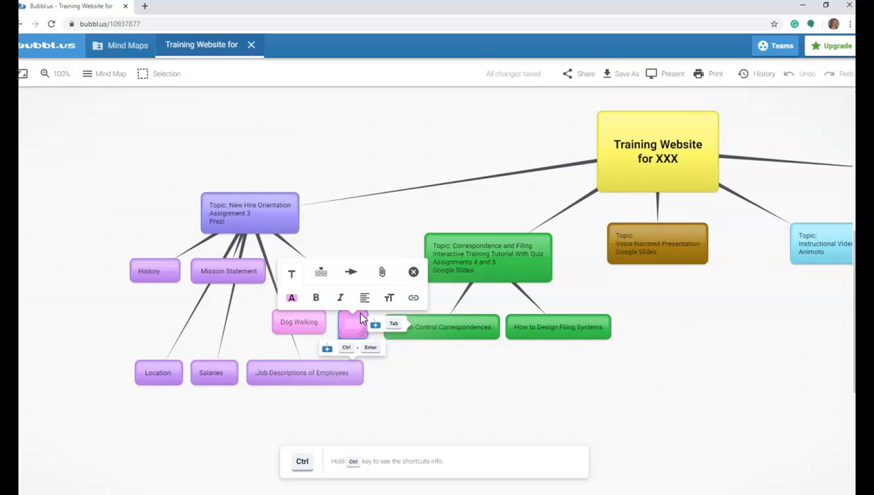
{"action": "type", "text": "Dog Grooming"}
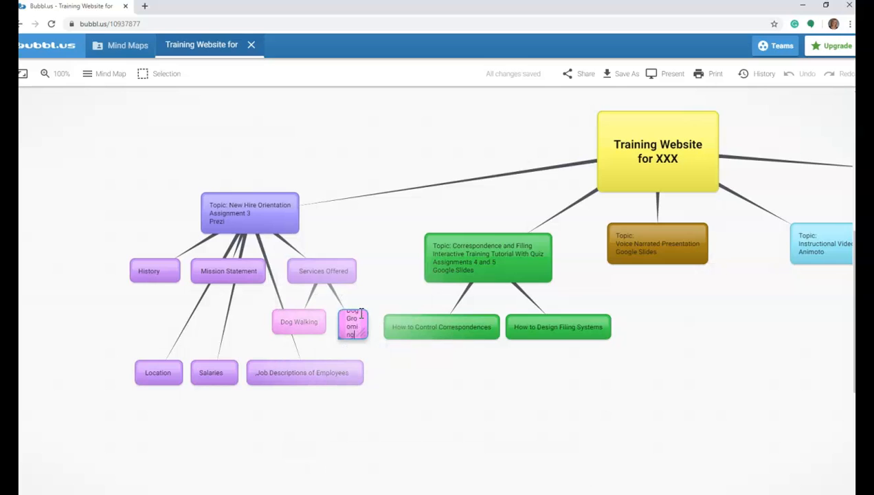
{"action": "left_click", "coordinate": [364, 320]}
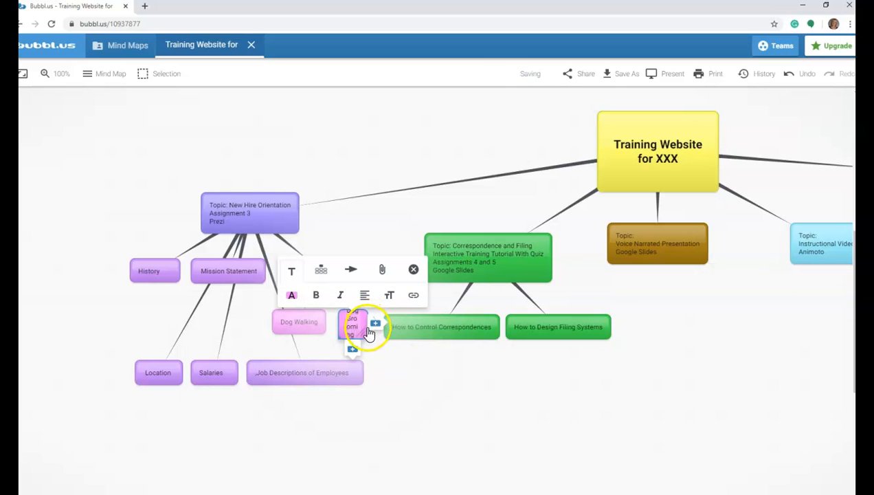
{"action": "left_click_drag", "start_coordinate": [364, 334], "coordinate": [387, 322]}
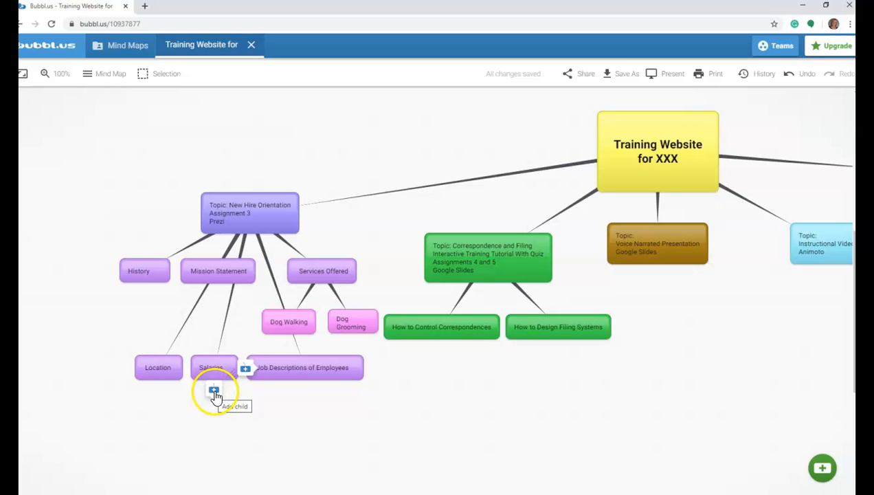
Add four blank sub-bubbles below the Salaries bubble
{"action": "left_click", "coordinate": [215, 388]}
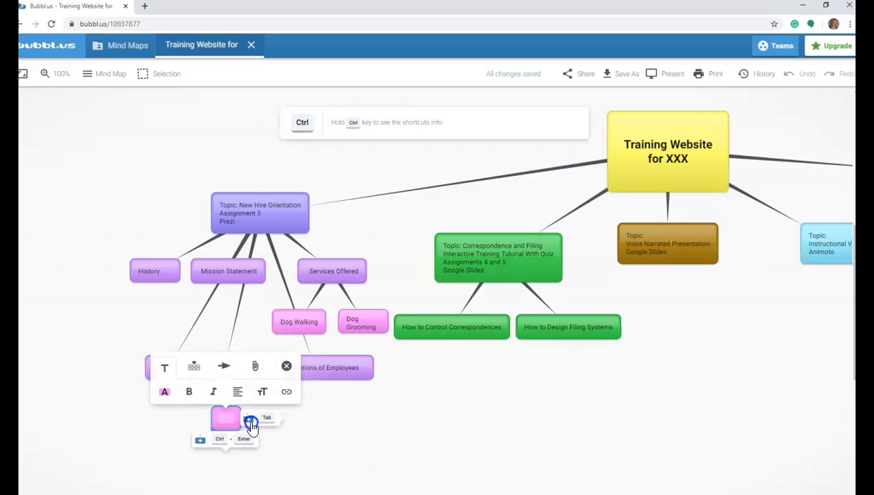
{"action": "left_click", "coordinate": [327, 433]}
{"action": "left_click", "coordinate": [218, 370]}
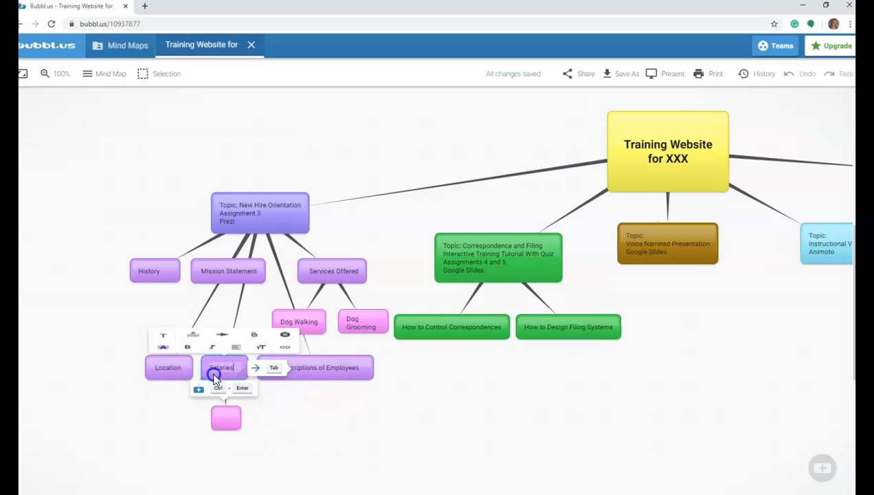
{"action": "left_click", "coordinate": [202, 389]}
{"action": "left_click", "coordinate": [363, 432]}
{"action": "left_click", "coordinate": [236, 369]}
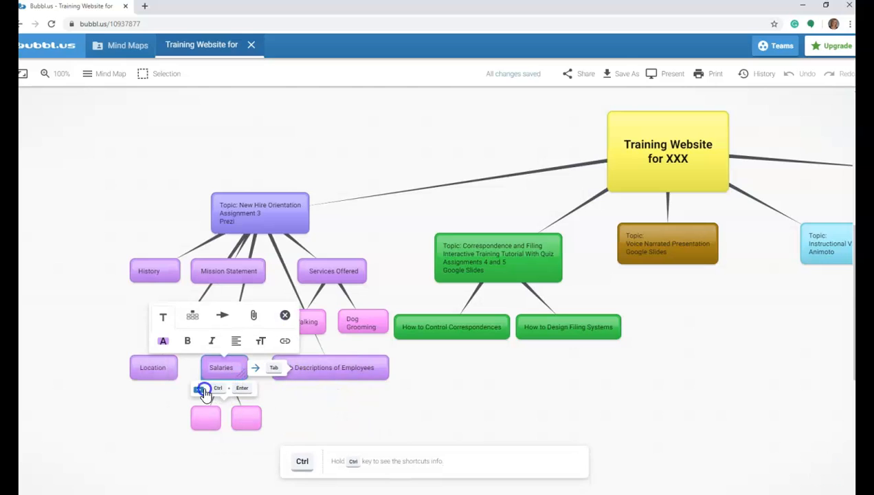
{"action": "left_click", "coordinate": [200, 394]}
{"action": "left_click", "coordinate": [342, 444]}
{"action": "left_click", "coordinate": [246, 368]}
{"action": "left_click", "coordinate": [218, 389]}
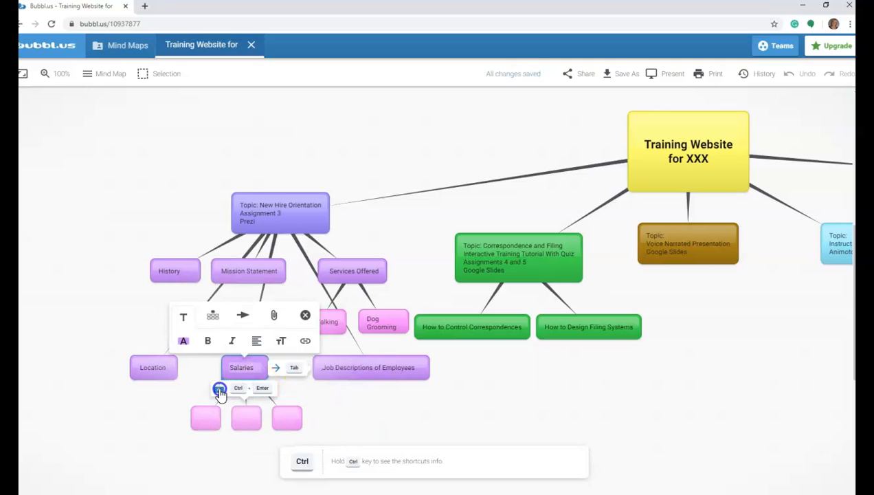
{"action": "left_click", "coordinate": [402, 425]}
Label the first two Salaries sub-bubbles "Dog Walkers" and "Dog Groomers"
{"action": "scroll", "coordinate": [292, 413], "scroll_direction": "down", "scroll_amount": 2}
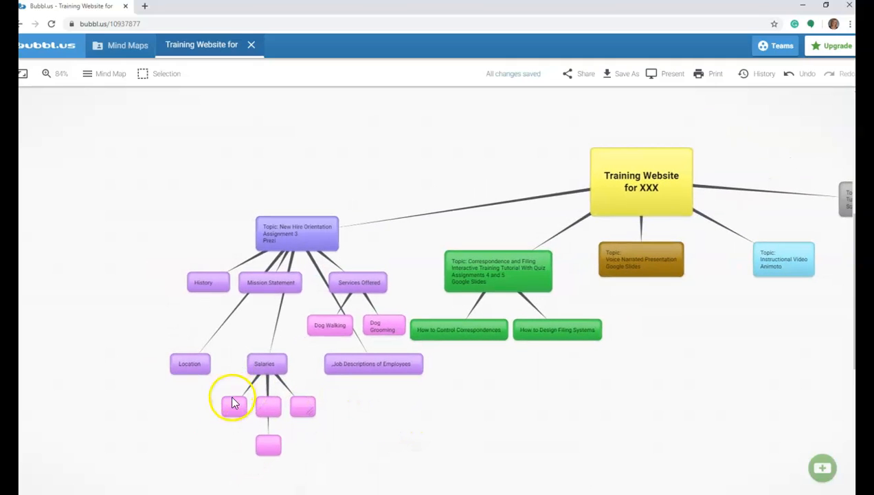
{"action": "left_click", "coordinate": [234, 408]}
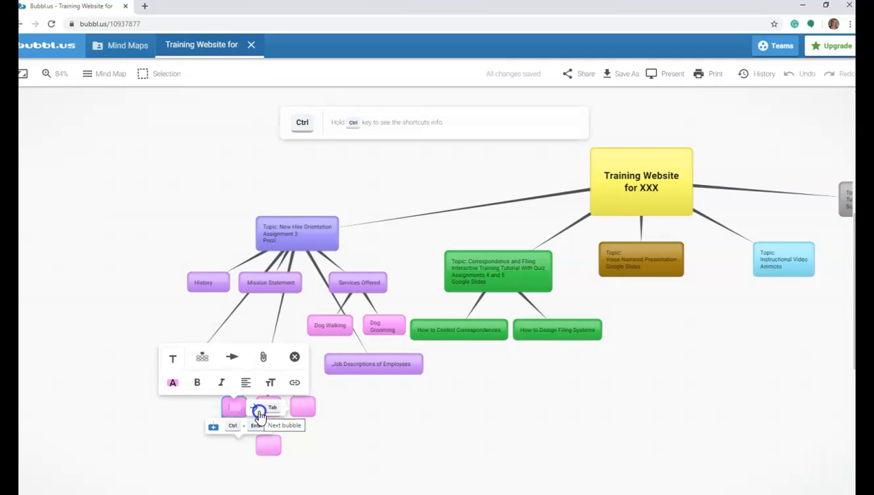
{"action": "left_click", "coordinate": [258, 411]}
{"action": "type", "text": "Dog Walkers"}
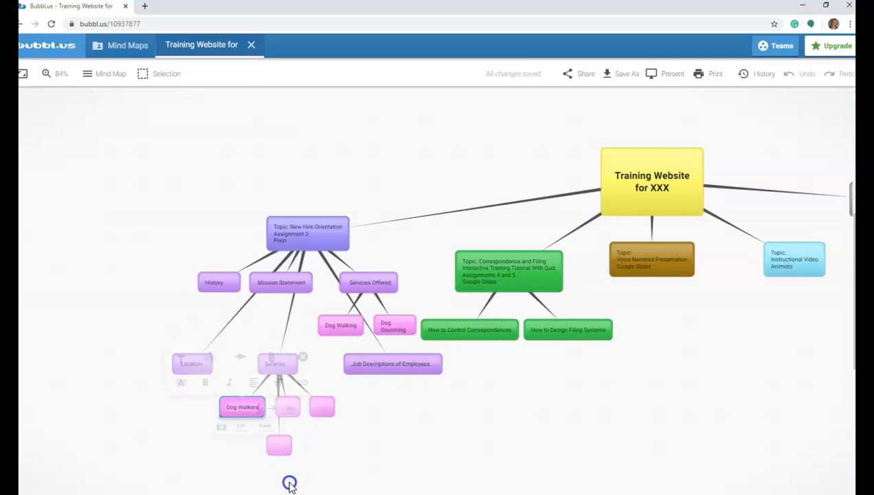
{"action": "left_click", "coordinate": [311, 438]}
{"action": "left_click", "coordinate": [288, 405]}
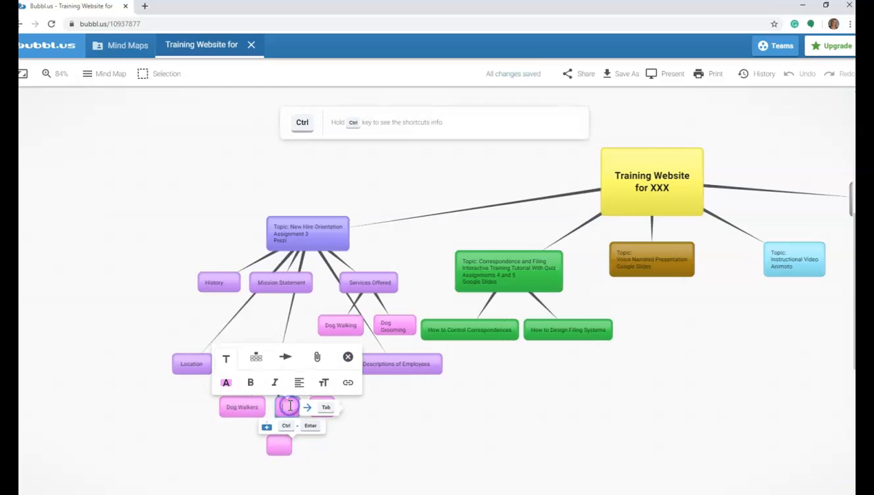
{"action": "type", "text": "Dog G"}
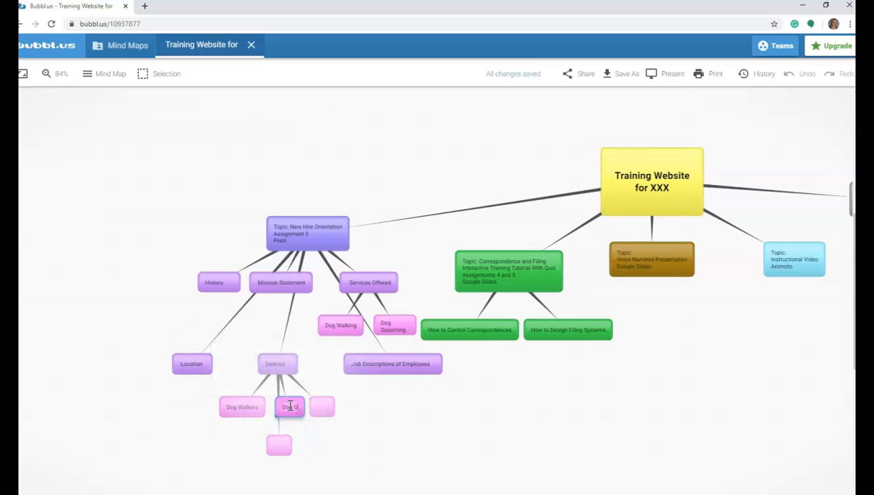
{"action": "type", "text": "roomers"}
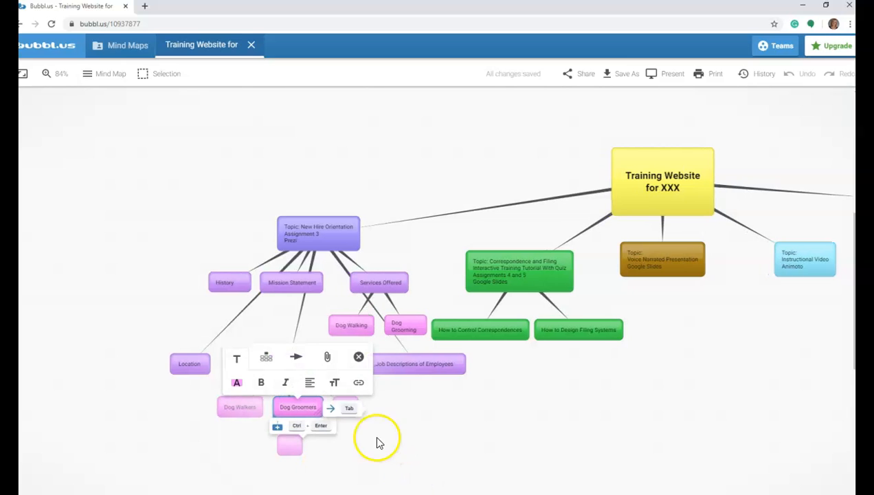
Label two more Salaries sub-bubbles "Receptionists" and "Office Managers", and delete the leftover blank one
{"action": "left_click", "coordinate": [349, 408]}
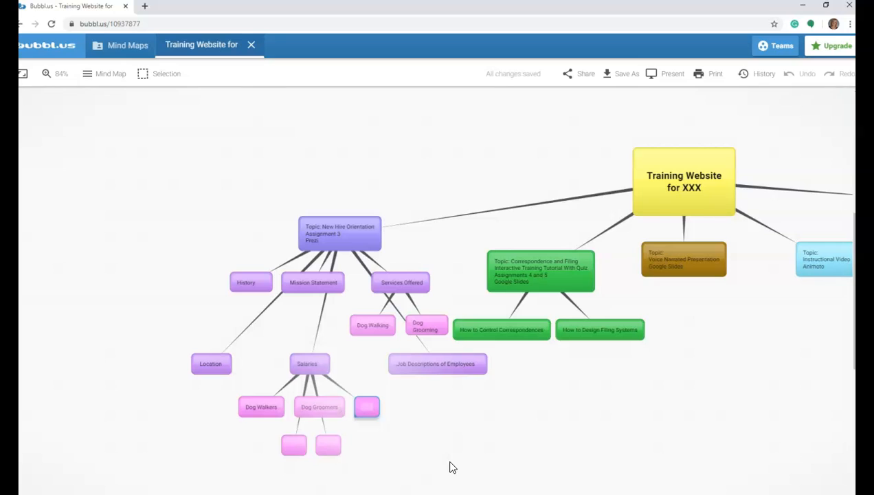
{"action": "type", "text": "Receptionists"}
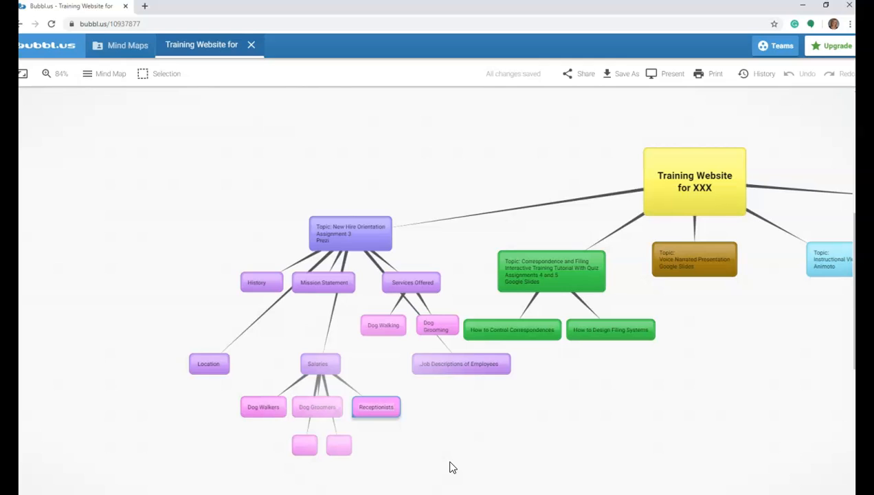
{"action": "left_click", "coordinate": [369, 476]}
{"action": "left_click", "coordinate": [304, 444]}
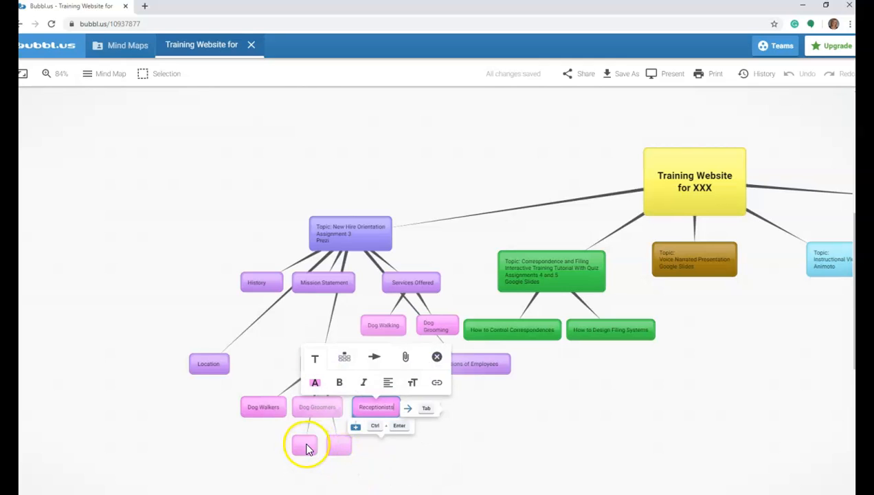
{"action": "type", "text": "Office Managers"}
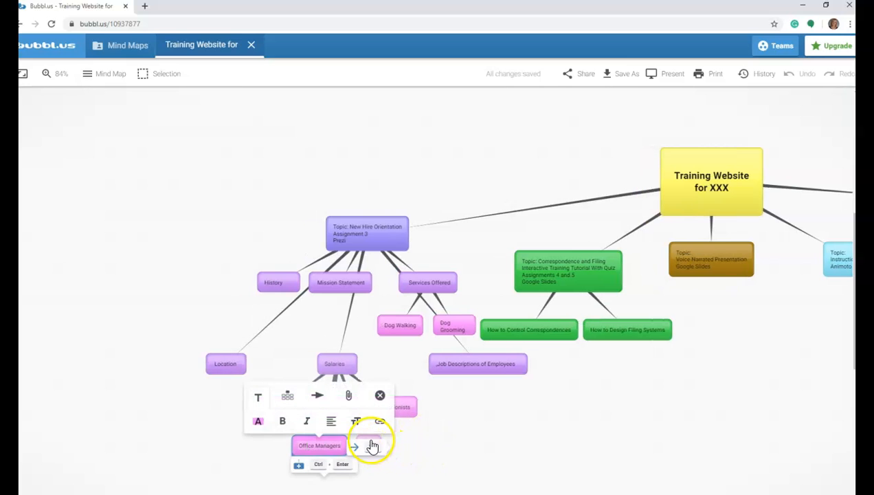
{"action": "left_click", "coordinate": [372, 446]}
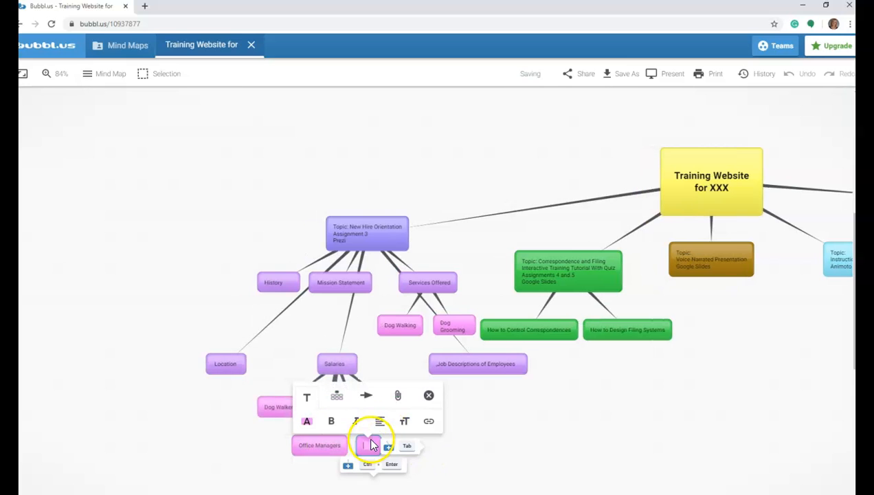
{"action": "left_click", "coordinate": [428, 396]}
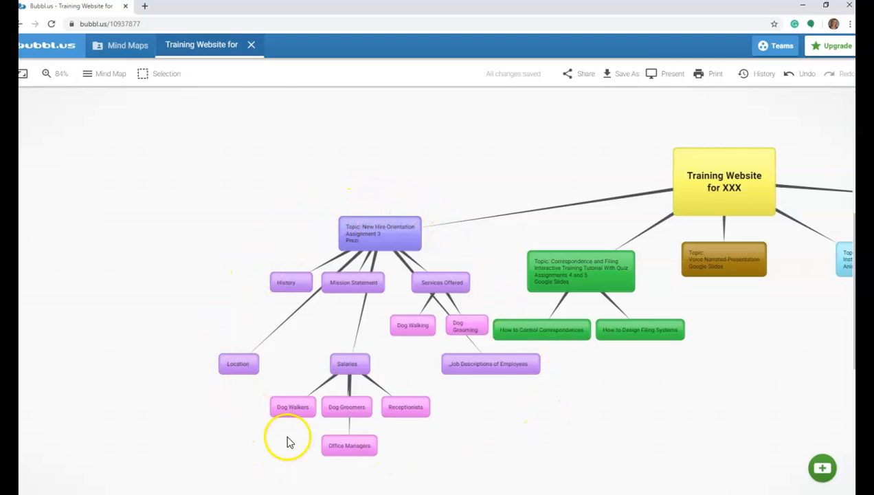
Move the New Hire Orientation branch farther left and slightly up, away from the Correspondence and Filing branch
{"action": "mouse_move", "coordinate": [402, 228]}
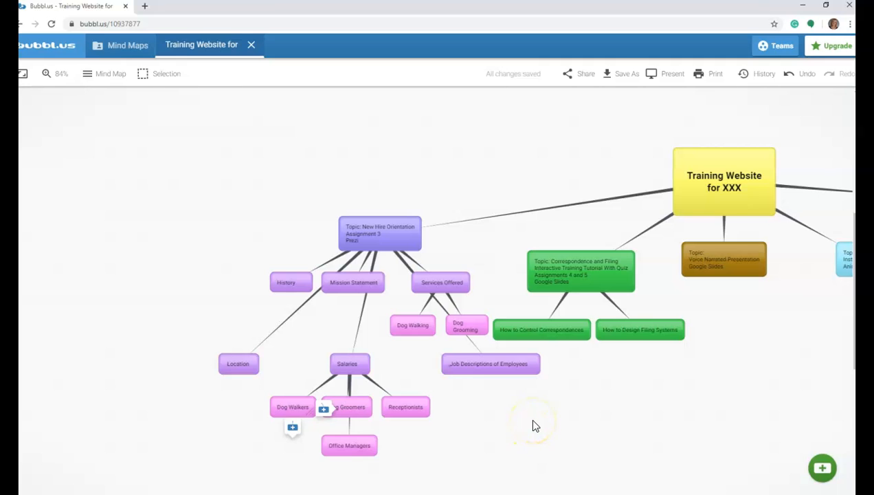
{"action": "left_click_drag", "start_coordinate": [402, 227], "coordinate": [228, 171]}
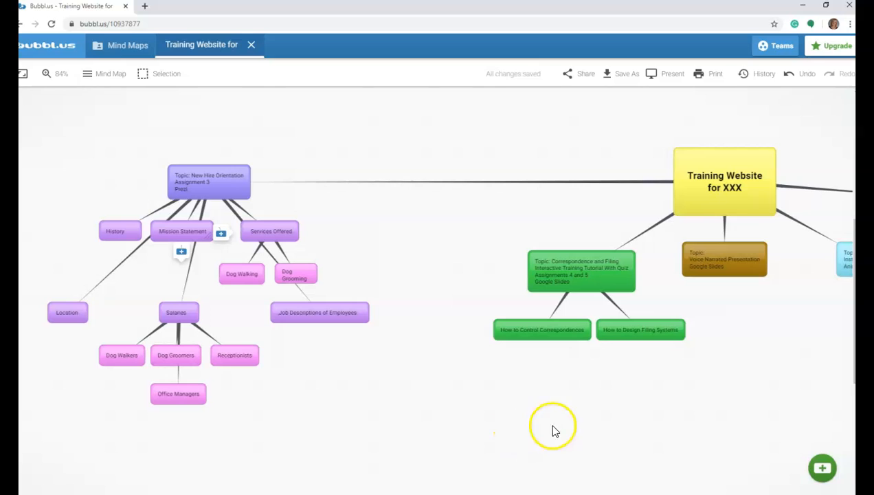
Check the criteria for assignments 4 and 5 in the Word graphic organizer and return to the mind map
{"action": "left_click_drag", "start_coordinate": [630, 408], "coordinate": [582, 405]}
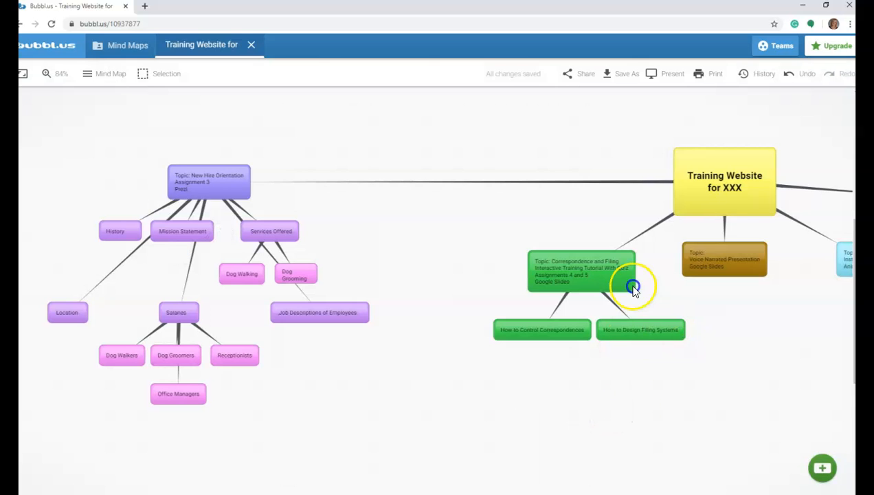
{"action": "left_click_drag", "start_coordinate": [651, 434], "coordinate": [425, 422]}
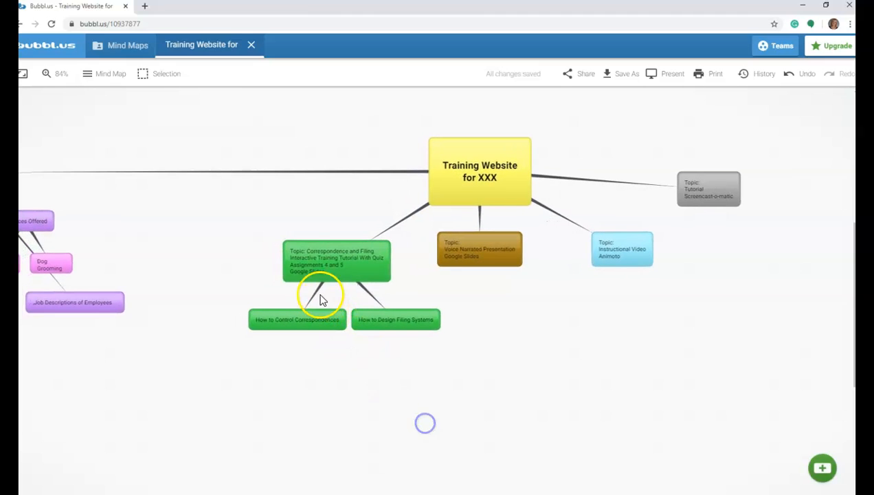
{"action": "mouse_move", "coordinate": [468, 493]}
{"action": "left_click", "coordinate": [511, 468]}
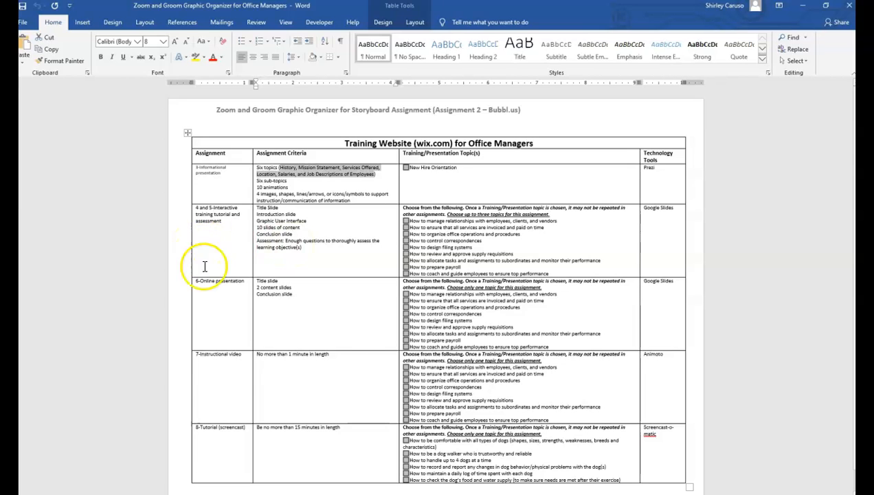
{"action": "mouse_move", "coordinate": [494, 494]}
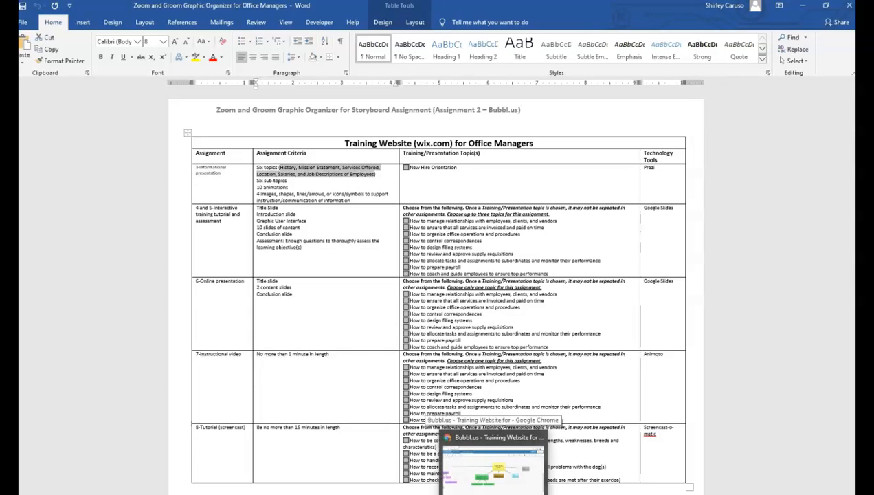
{"action": "left_click", "coordinate": [492, 468]}
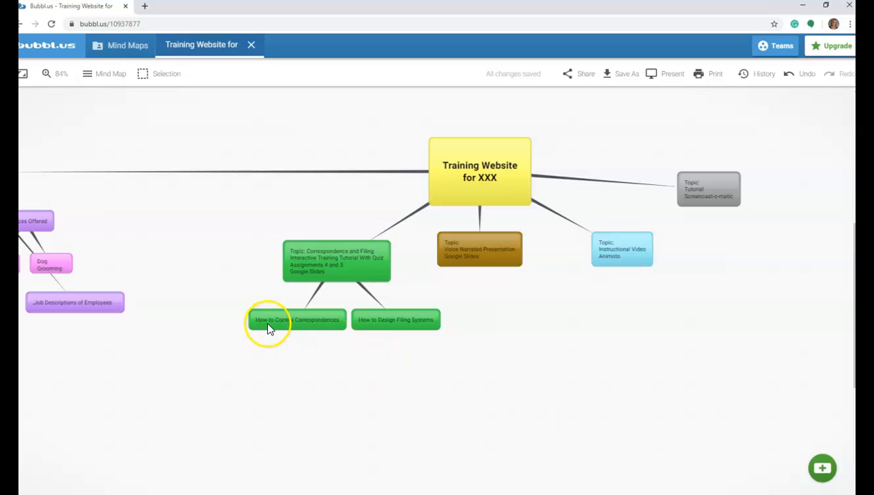
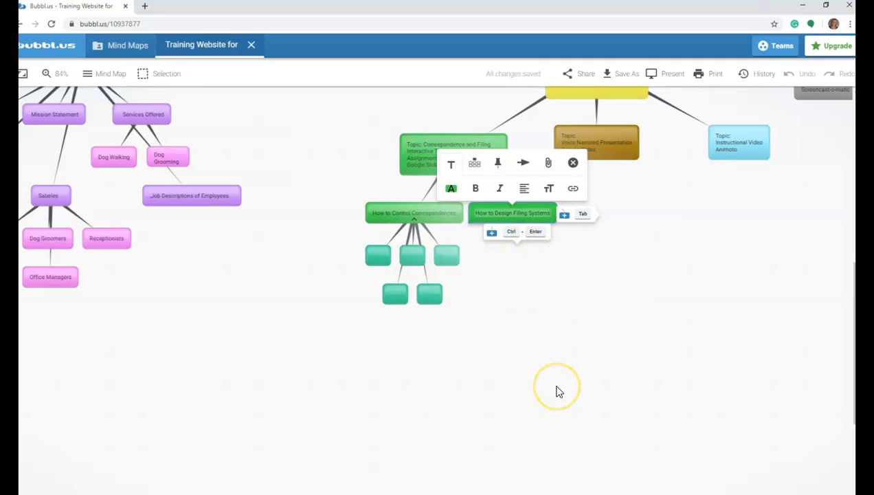
Add five blank sub-bubbles below the How to Design Filing Systems bubble
{"action": "key", "text": "Tab"}
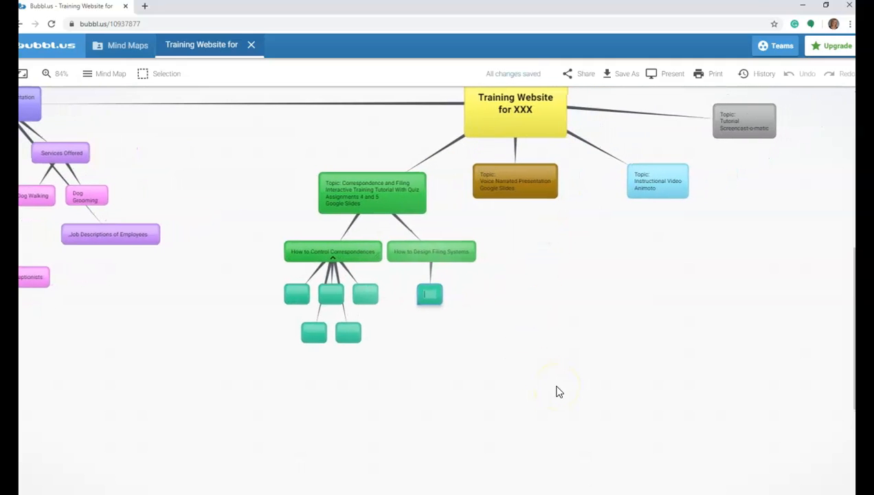
{"action": "left_click", "coordinate": [531, 267]}
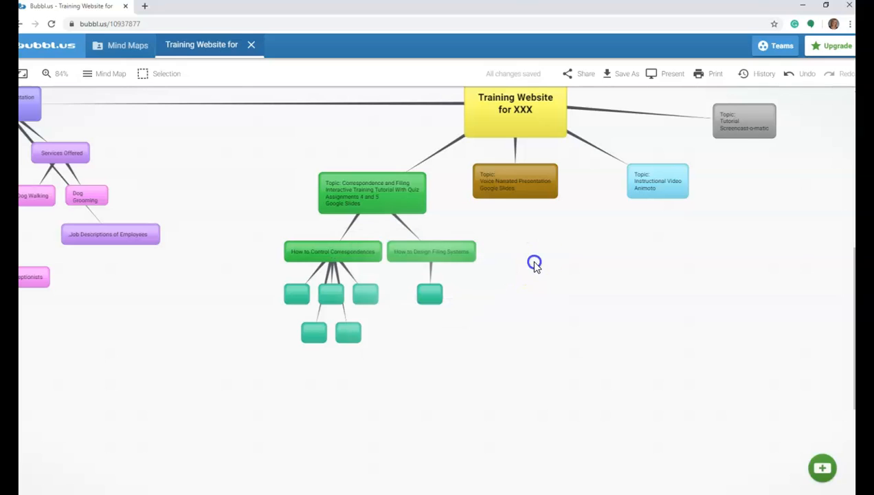
{"action": "left_click", "coordinate": [465, 251]}
{"action": "key", "text": "ctrl"}
{"action": "key", "text": "Tab"}
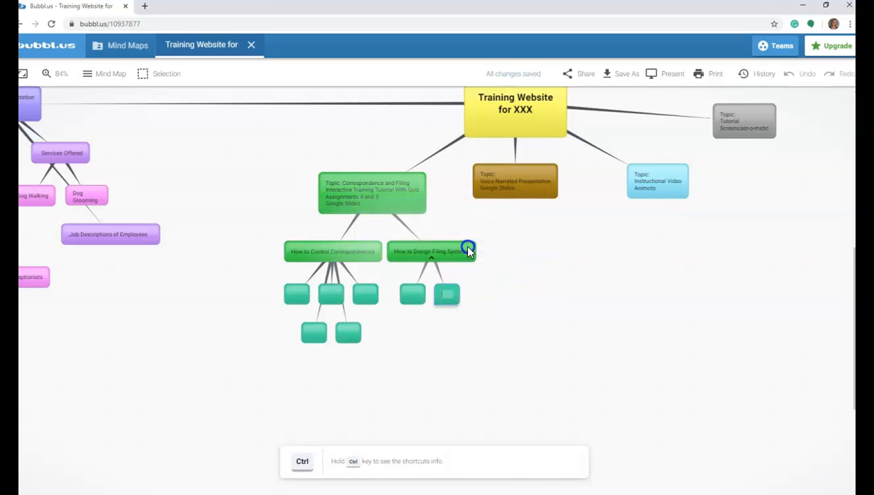
{"action": "left_click", "coordinate": [597, 329]}
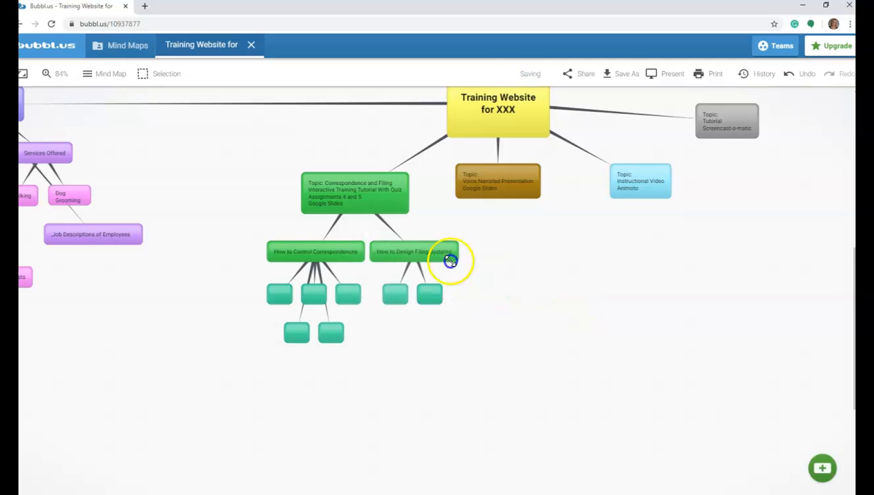
{"action": "left_click", "coordinate": [431, 248]}
{"action": "key", "text": "ctrl"}
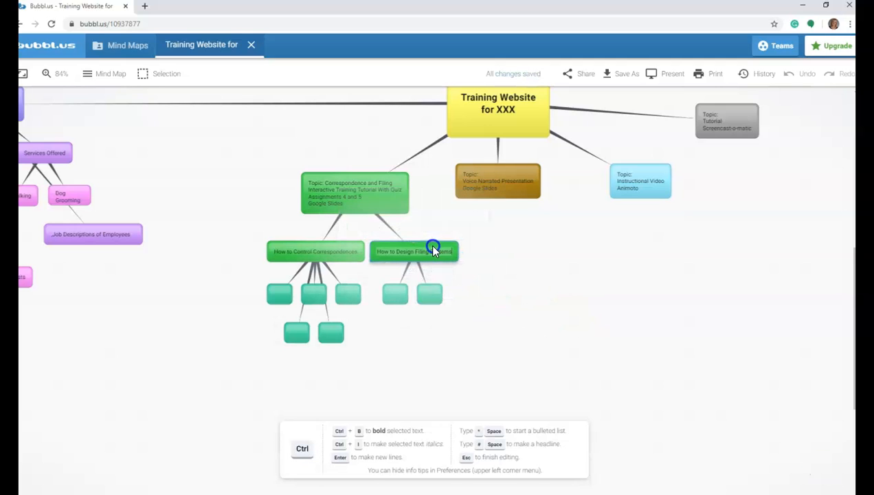
{"action": "key", "text": "Tab"}
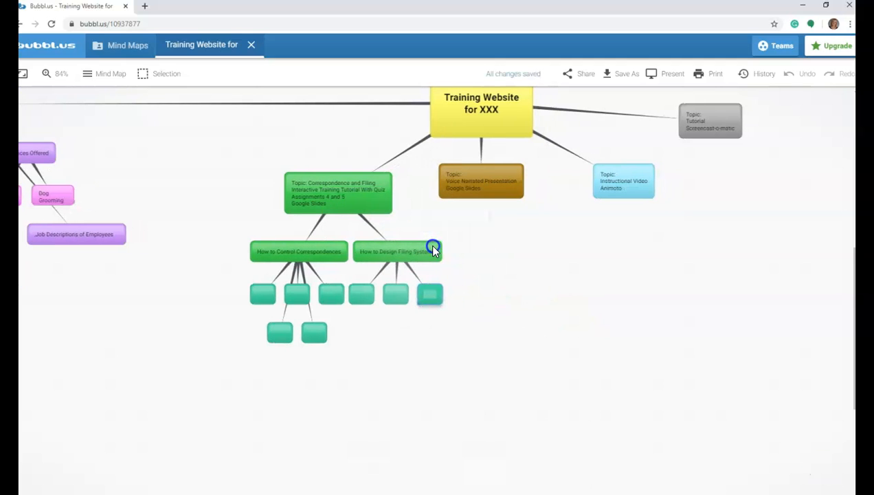
{"action": "left_click", "coordinate": [433, 249]}
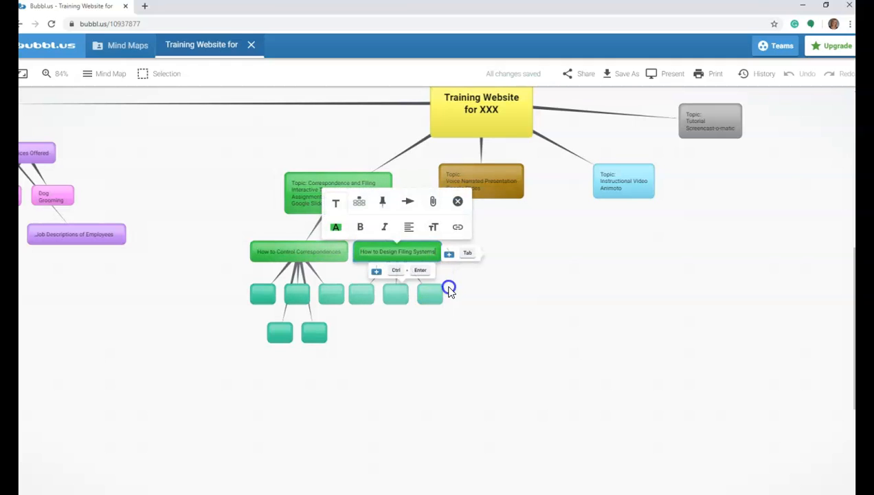
{"action": "left_click", "coordinate": [718, 434]}
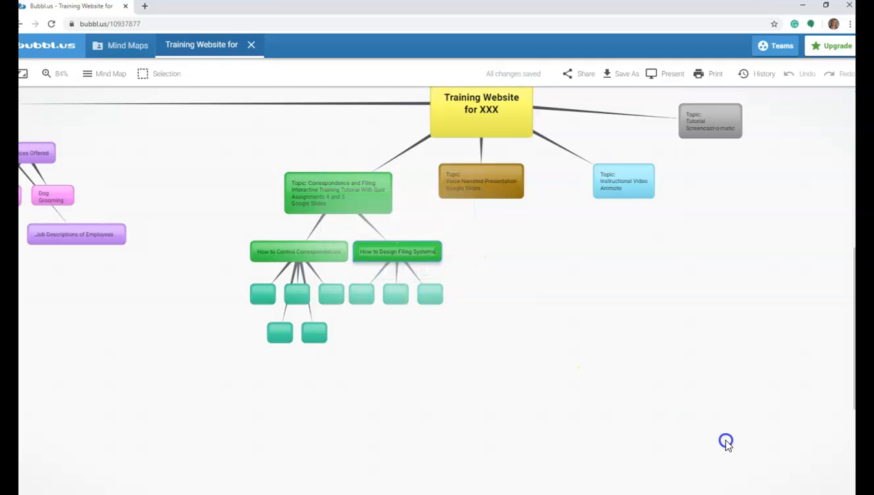
{"action": "key", "text": "Tab"}
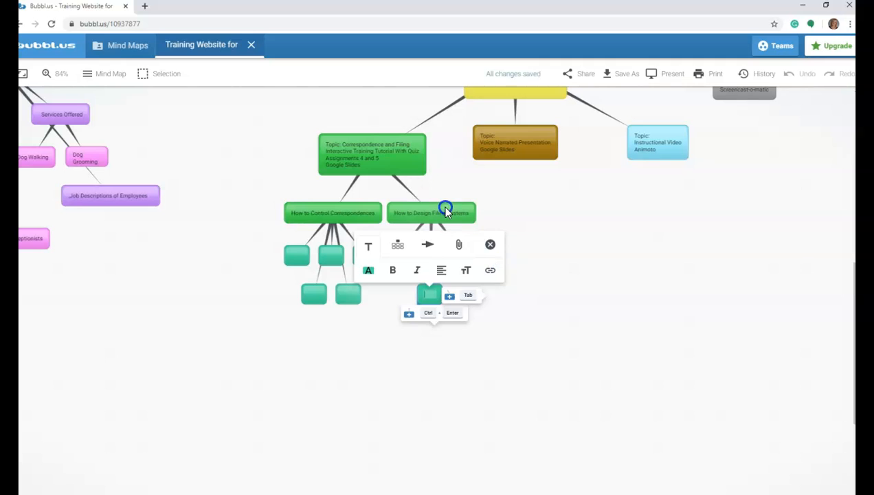
{"action": "left_click", "coordinate": [445, 210]}
{"action": "left_click", "coordinate": [445, 211]}
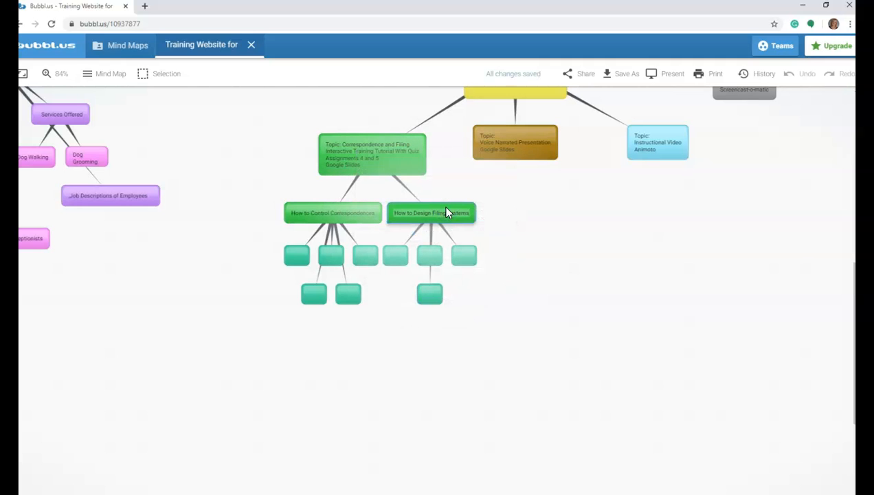
{"action": "key", "text": "ctrl+Return"}
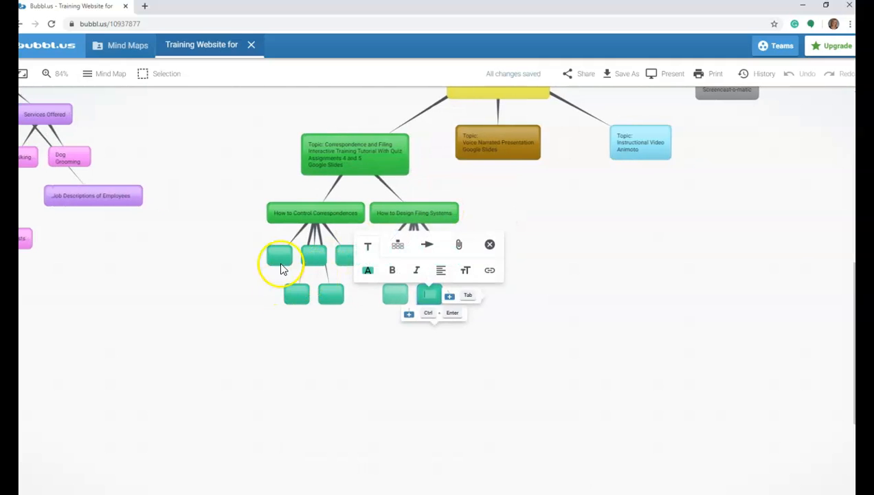
Spread the How to Control Correspondences and How to Design Filing Systems branches apart and level them with each other
{"action": "left_click_drag", "start_coordinate": [312, 208], "coordinate": [273, 216]}
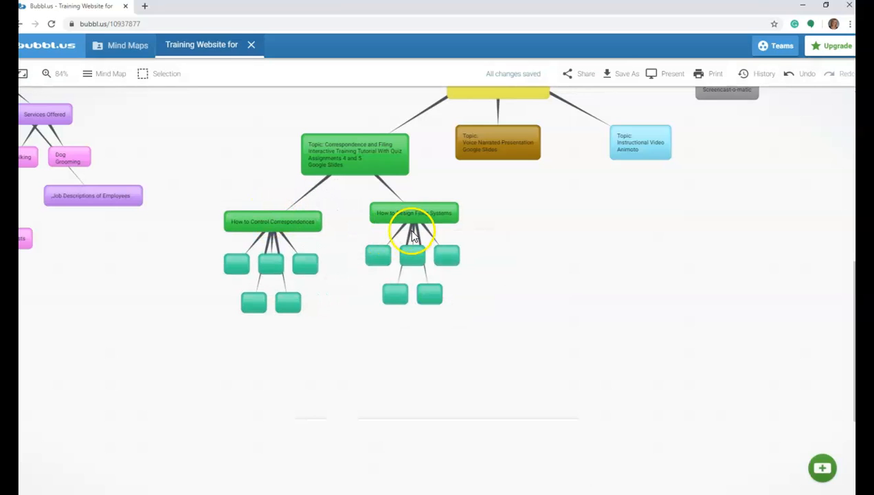
{"action": "mouse_move", "coordinate": [400, 209]}
{"action": "left_mouse_down"}
{"action": "mouse_move", "coordinate": [395, 228]}
{"action": "mouse_move", "coordinate": [395, 220]}
{"action": "left_mouse_up"}
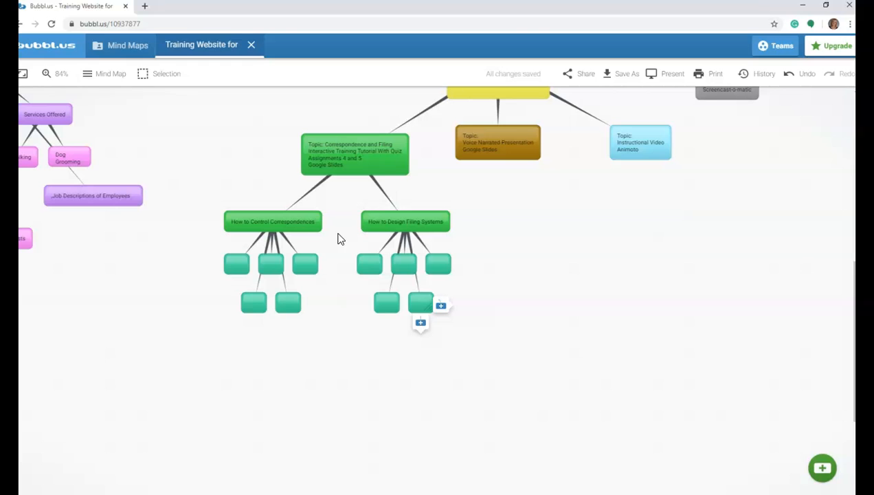
Add a Quiz sub-bubble to the Correspondence and Filing topic and place it beside the How to Design Filing Systems bubble
{"action": "left_click", "coordinate": [379, 170]}
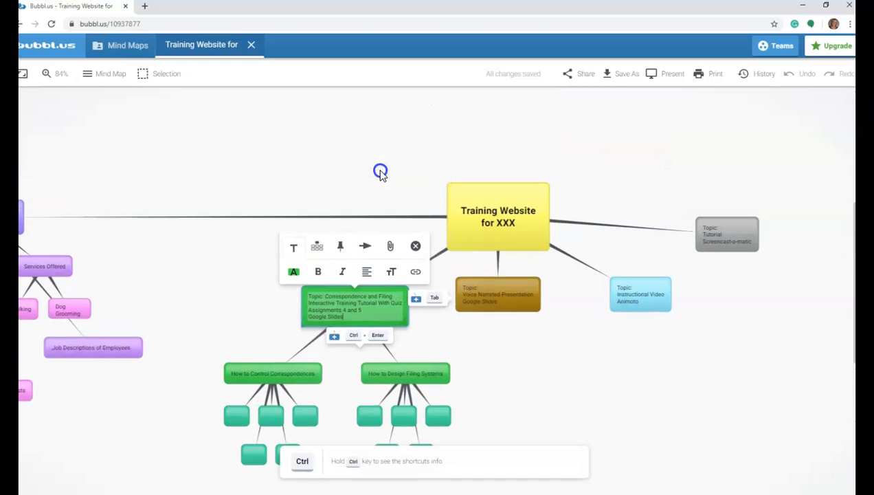
{"action": "left_click", "coordinate": [336, 345]}
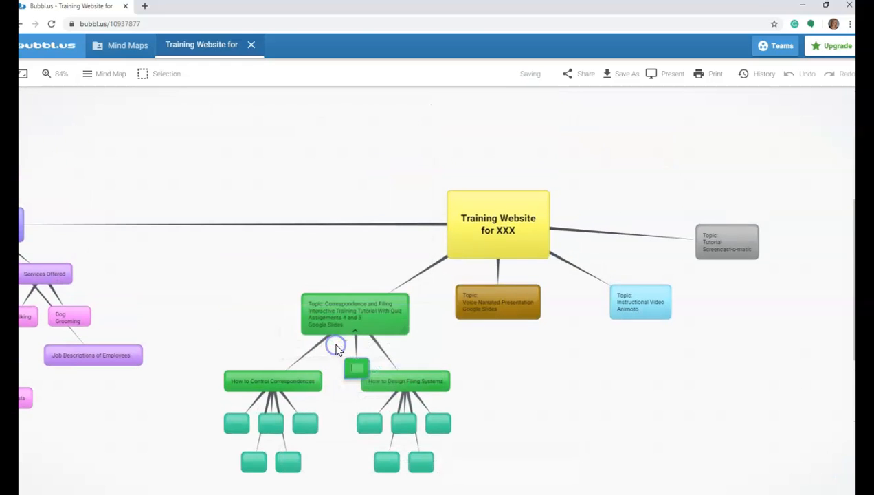
{"action": "left_click", "coordinate": [408, 355]}
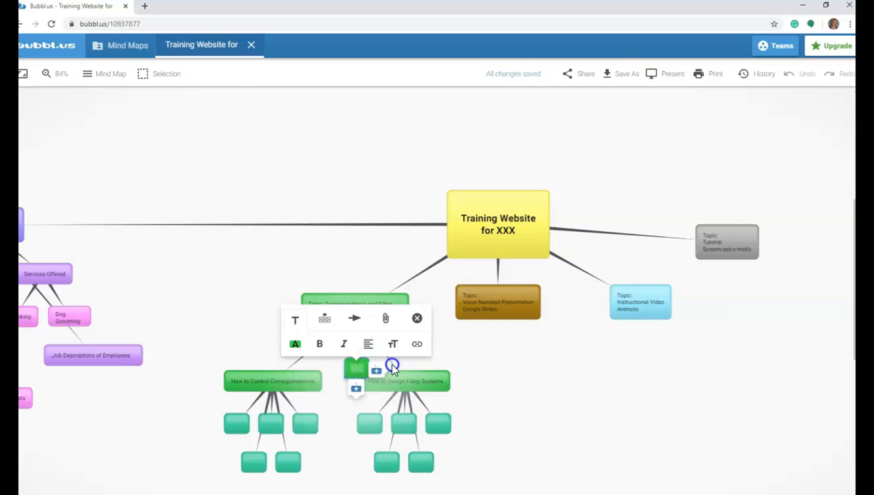
{"action": "left_click", "coordinate": [505, 386]}
{"action": "left_click_drag", "start_coordinate": [349, 366], "coordinate": [481, 383]}
{"action": "left_click", "coordinate": [483, 382]}
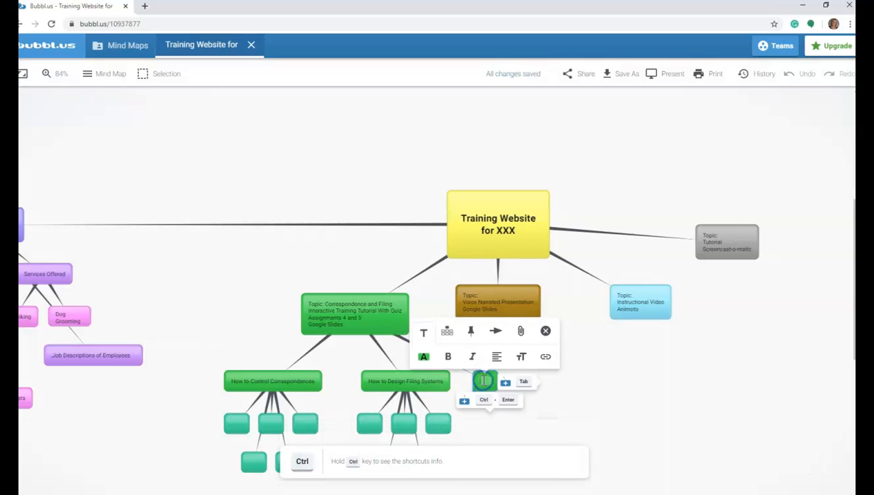
{"action": "type", "text": "Qui"}
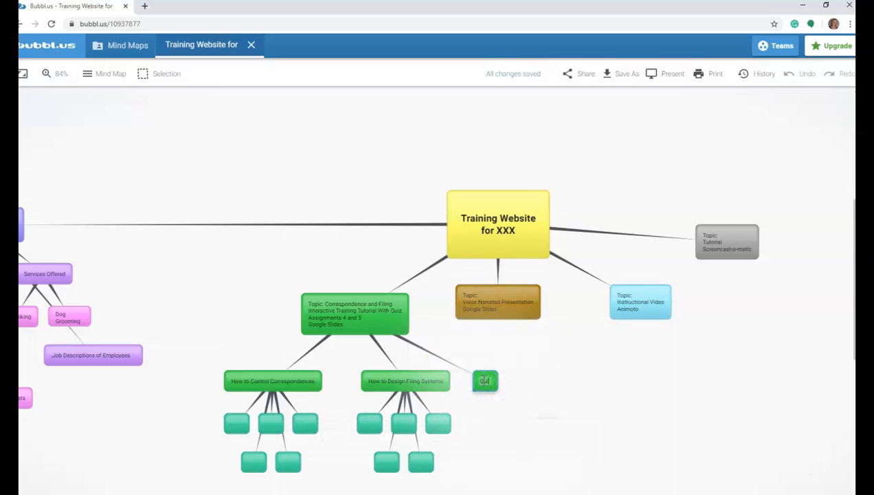
{"action": "left_click", "coordinate": [568, 413]}
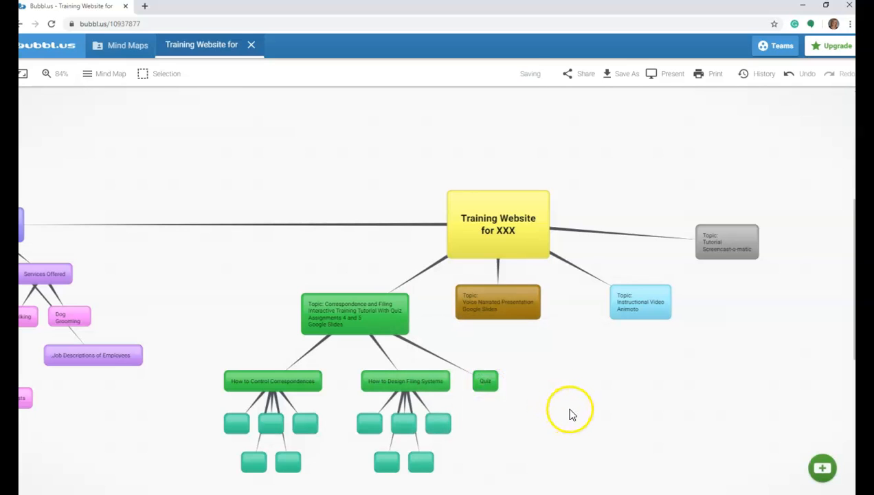
Add a sub-bubble reading "Add 8 to 10 Questions" below the Quiz bubble and shift it clear of the filing-systems bubbles
{"action": "scroll", "coordinate": [569, 409], "scroll_direction": "down", "scroll_amount": 1}
{"action": "scroll", "coordinate": [570, 411], "scroll_direction": "down", "scroll_amount": 2}
{"action": "scroll", "coordinate": [570, 412], "scroll_direction": "up", "scroll_amount": 3}
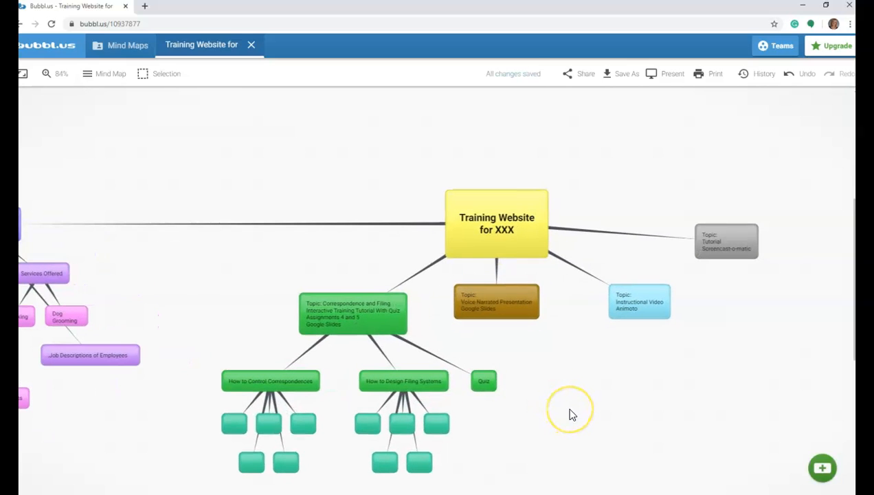
{"action": "mouse_move", "coordinate": [482, 380]}
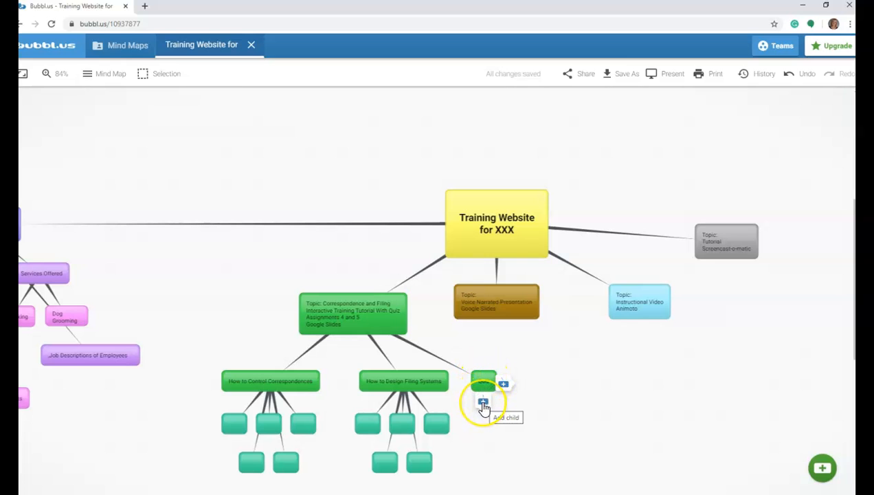
{"action": "left_click", "coordinate": [484, 405]}
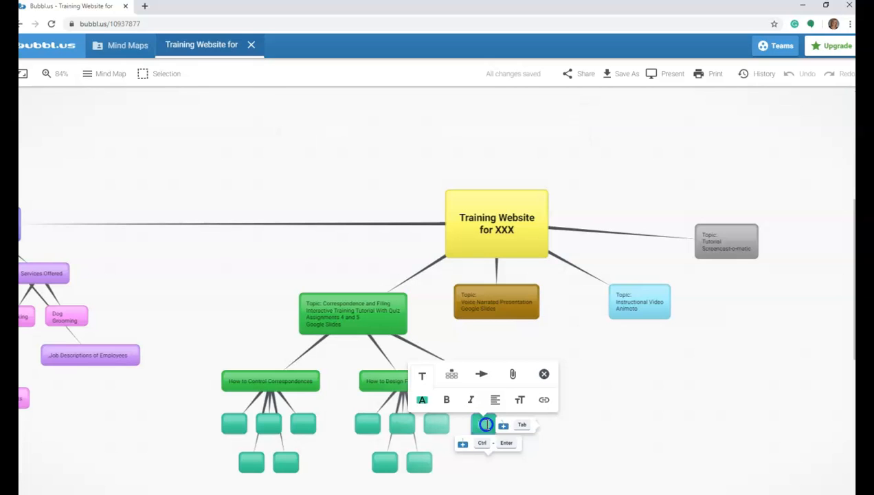
{"action": "key", "text": "Escape"}
{"action": "type", "text": "Add 5 to 10 Questions"}
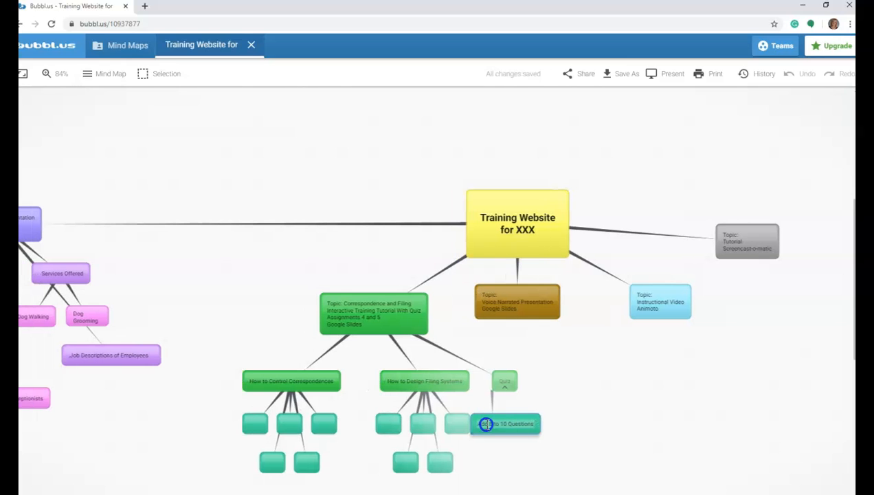
{"action": "left_click", "coordinate": [637, 424]}
{"action": "left_click_drag", "start_coordinate": [536, 424], "coordinate": [575, 422]}
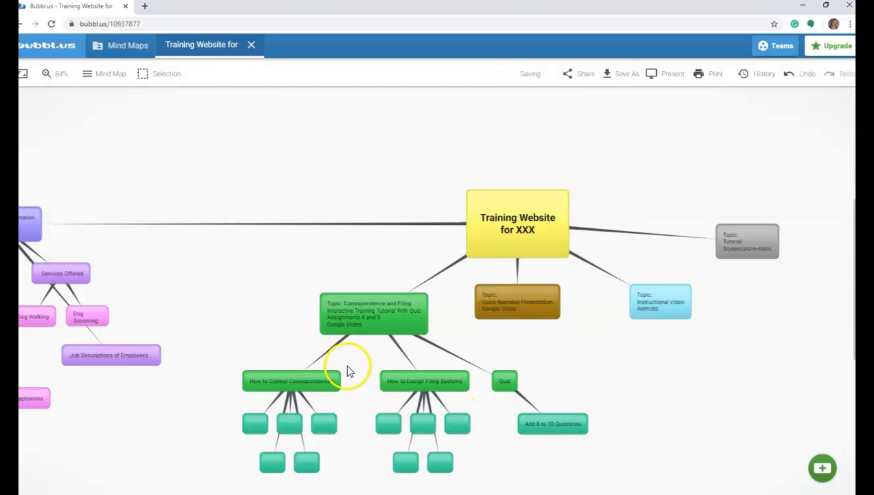
Add a GUI sub-bubble to the Correspondence and Filing topic and place it above the How to Control Correspondences bubble
{"action": "left_click", "coordinate": [332, 329]}
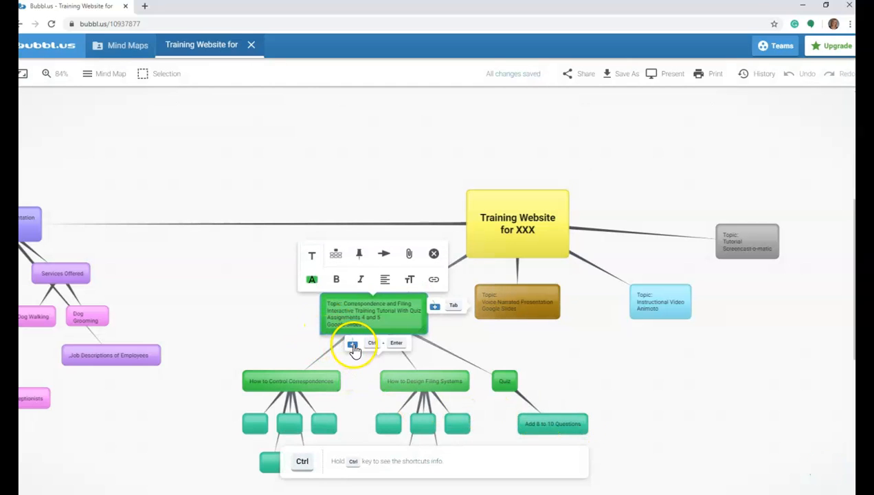
{"action": "left_click", "coordinate": [353, 346]}
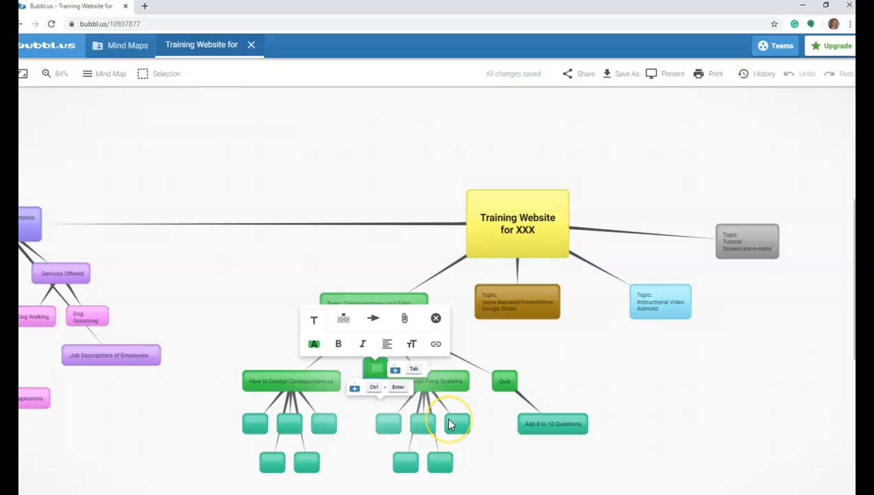
{"action": "type", "text": "GUI"}
{"action": "left_click", "coordinate": [375, 368]}
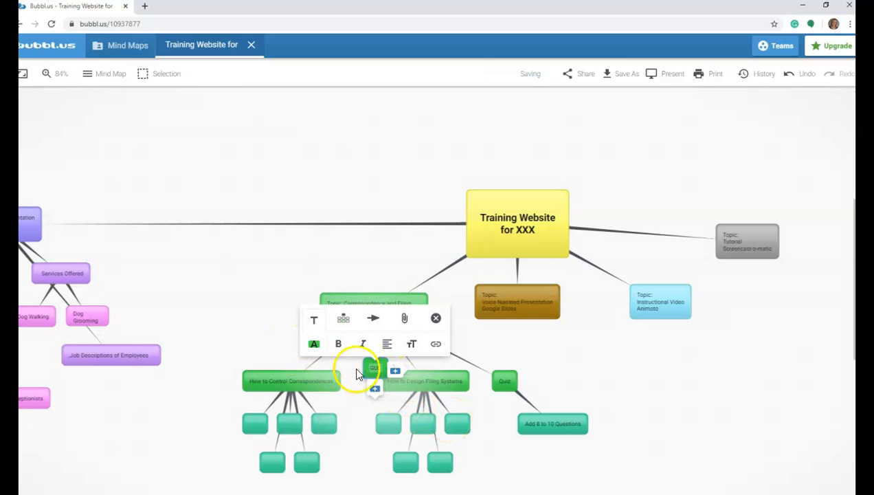
{"action": "left_click_drag", "start_coordinate": [363, 366], "coordinate": [264, 338]}
Add another sub-bubble to the Correspondence and Filing topic and copy the About this Tutorial through Navigation criteria from the Word graphic organizer
{"action": "key", "text": "ctrl"}
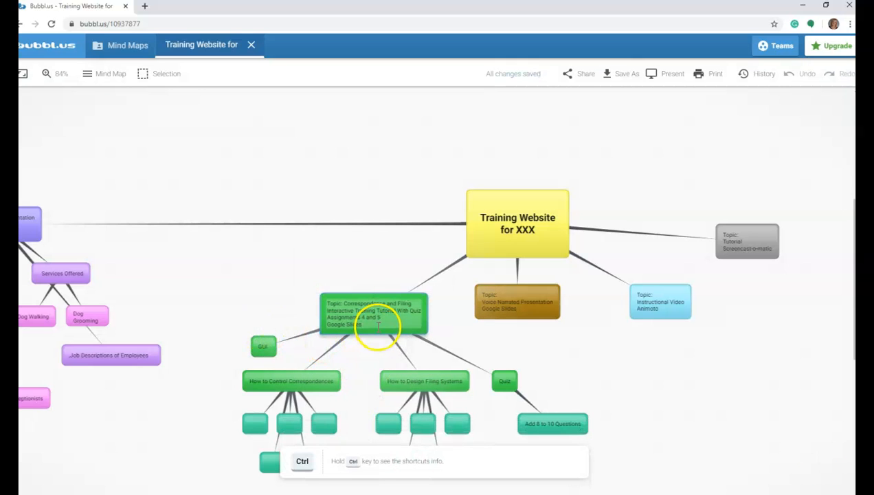
{"action": "left_click", "coordinate": [376, 326]}
{"action": "left_click", "coordinate": [382, 350]}
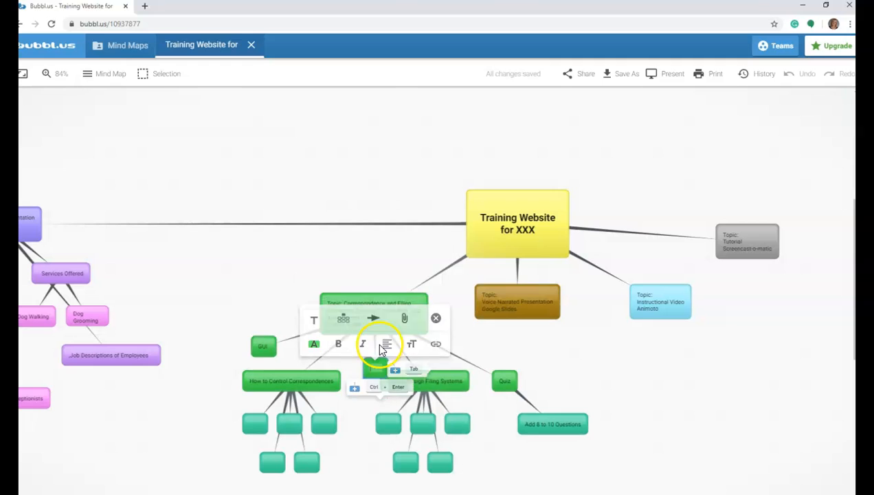
{"action": "left_click", "coordinate": [122, 493]}
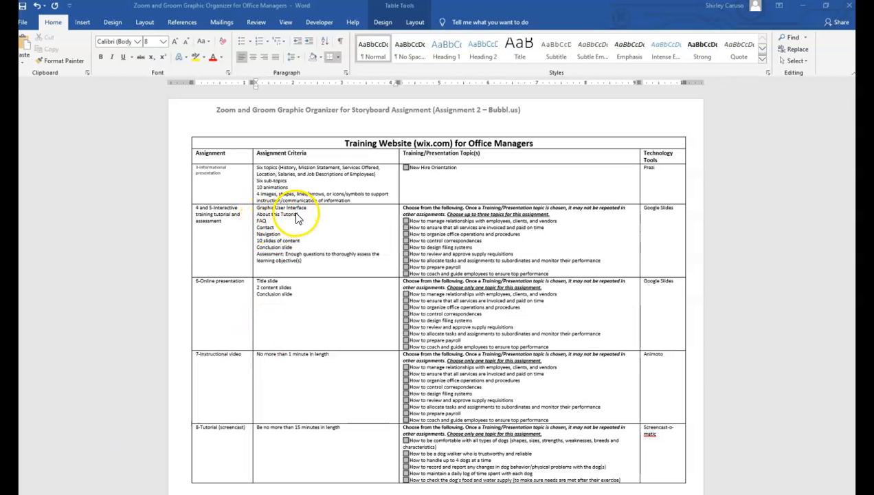
{"action": "left_click", "coordinate": [261, 220]}
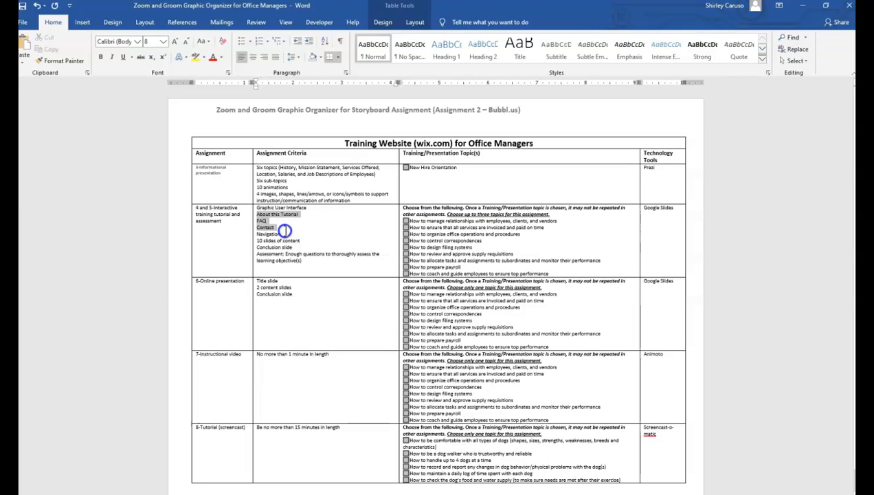
{"action": "right_click", "coordinate": [267, 218]}
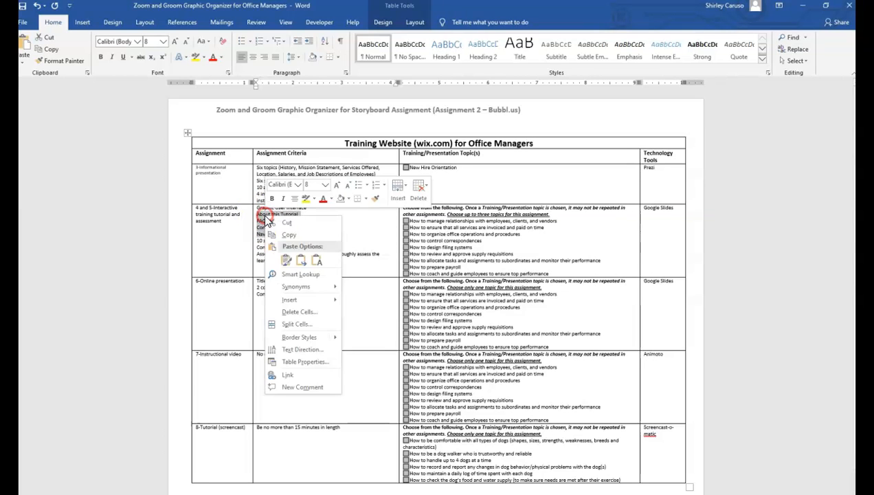
{"action": "left_click", "coordinate": [289, 234]}
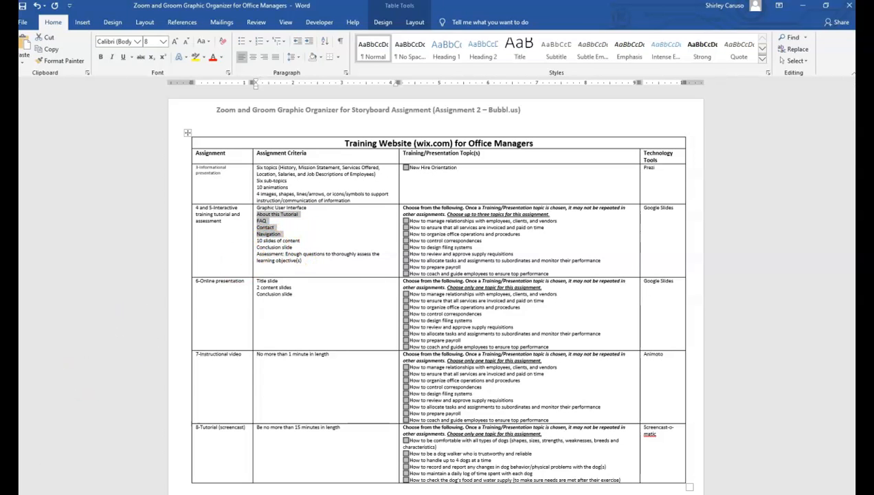
Review the Correspondence and Filing branch in the mind map against the assignment criteria in the Word graphic organizer
{"action": "key", "text": "alt+Tab"}
{"action": "left_click_drag", "start_coordinate": [452, 396], "coordinate": [586, 342]}
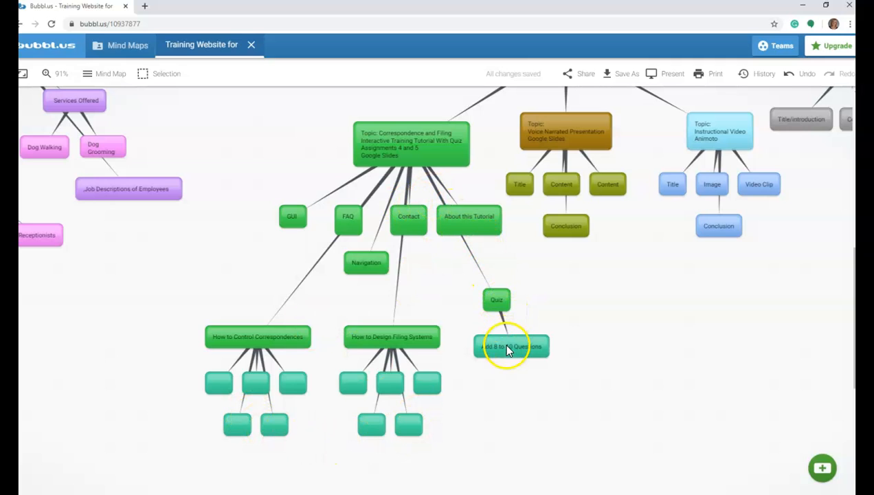
{"action": "left_click_drag", "start_coordinate": [681, 381], "coordinate": [639, 381]}
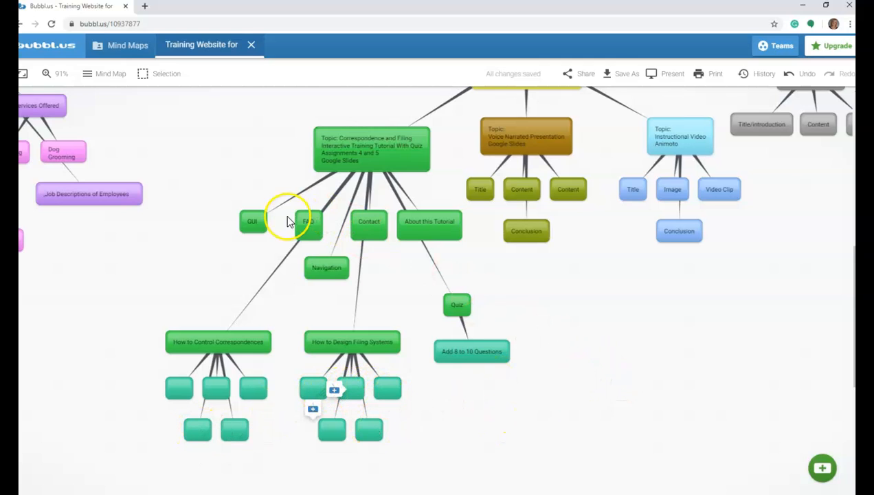
{"action": "left_click_drag", "start_coordinate": [643, 322], "coordinate": [513, 384]}
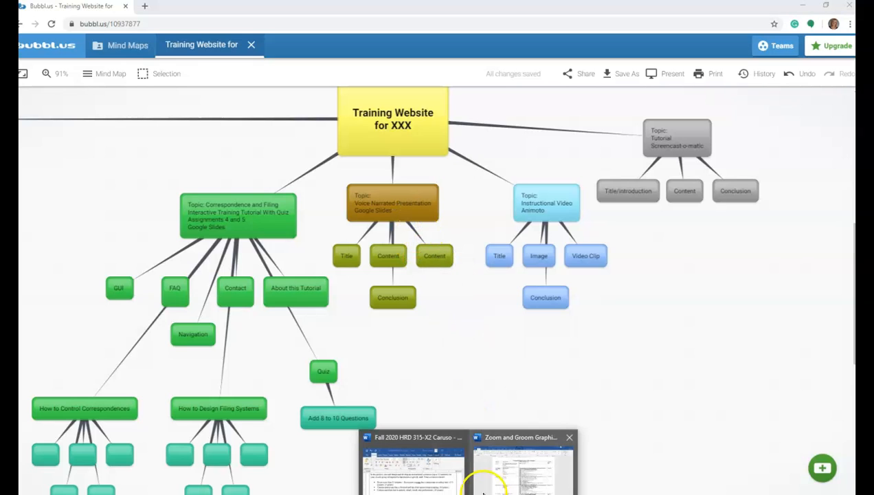
{"action": "left_click", "coordinate": [498, 485]}
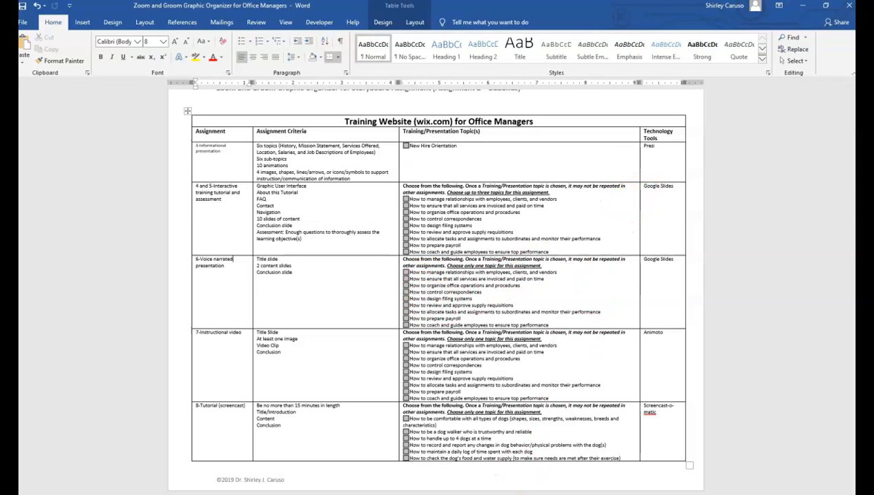
{"action": "left_click", "coordinate": [520, 494]}
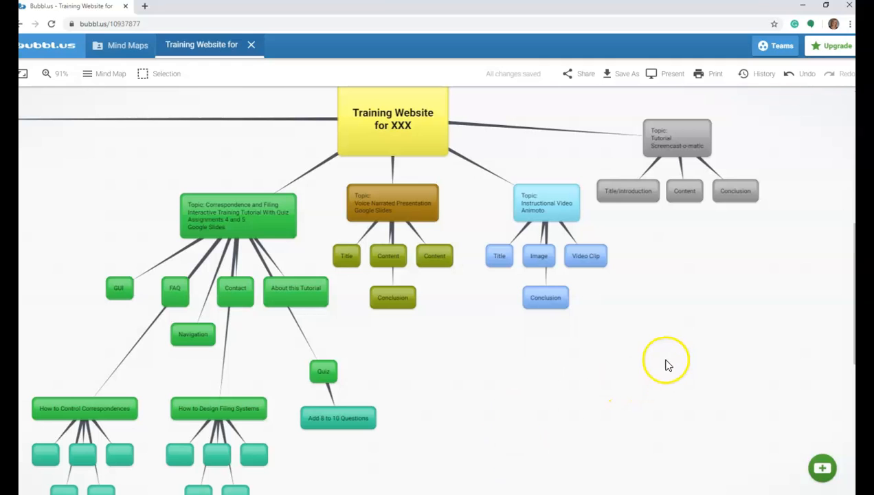
Examine the Instructional Video topic and its Title, Image, Video Clip and Conclusion bubbles
{"action": "left_click_drag", "start_coordinate": [711, 308], "coordinate": [596, 299]}
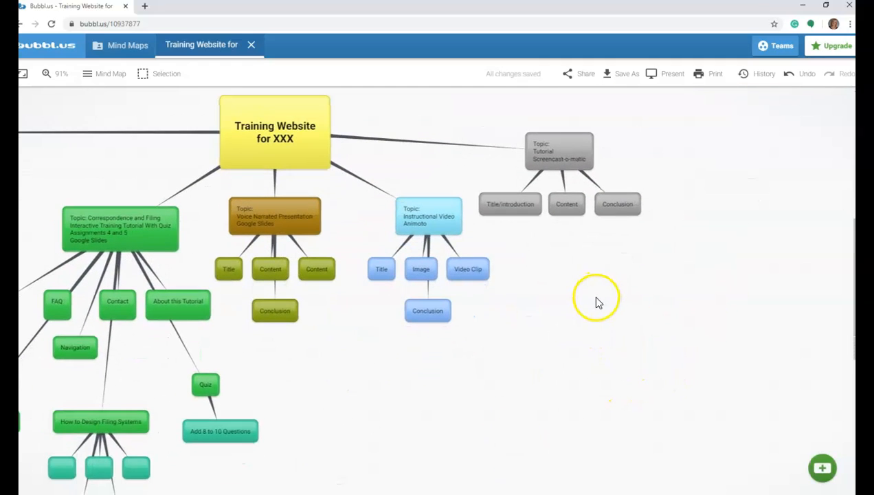
{"action": "left_click", "coordinate": [416, 209]}
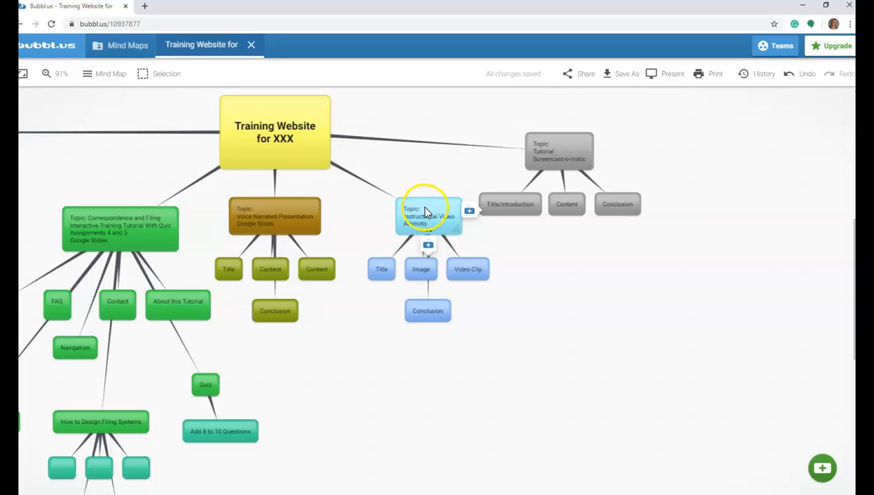
{"action": "left_click", "coordinate": [382, 268]}
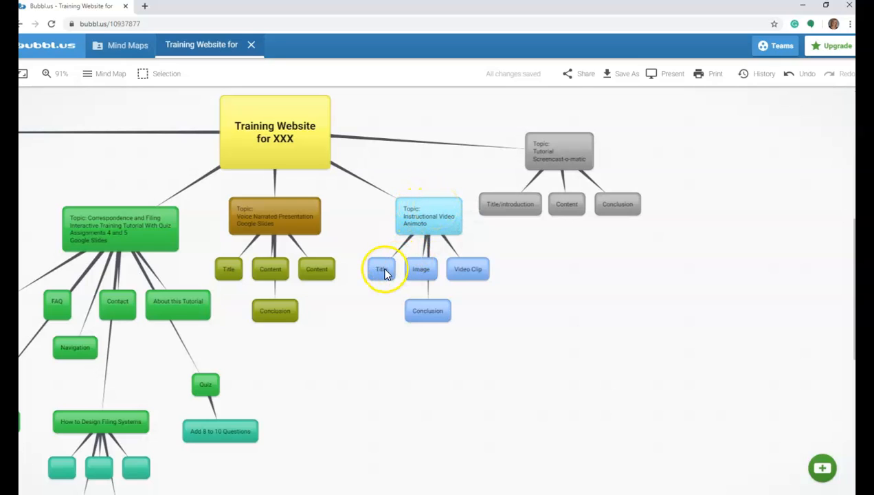
{"action": "left_click", "coordinate": [430, 267]}
{"action": "left_click", "coordinate": [480, 268]}
{"action": "left_click", "coordinate": [437, 311]}
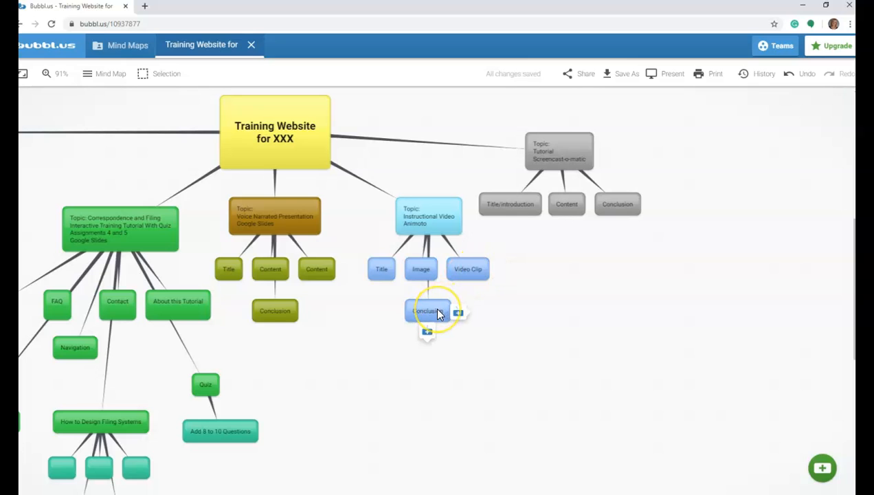
{"action": "left_click", "coordinate": [410, 270]}
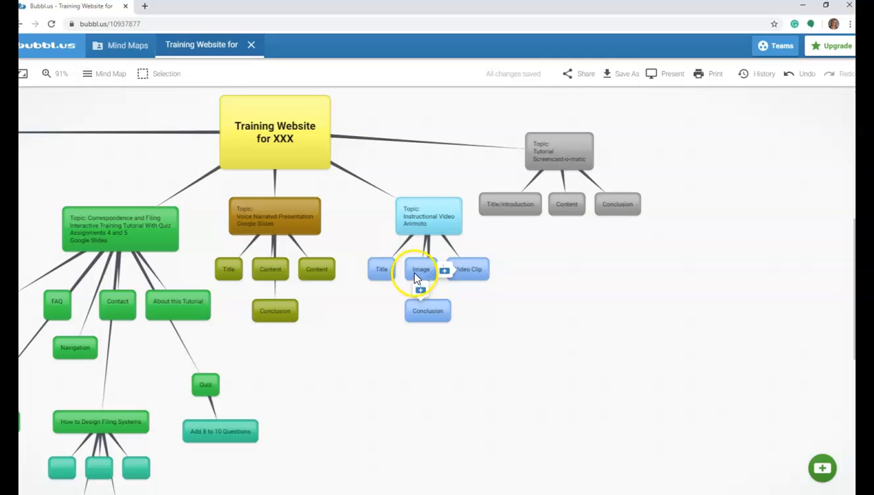
{"action": "left_click", "coordinate": [470, 270]}
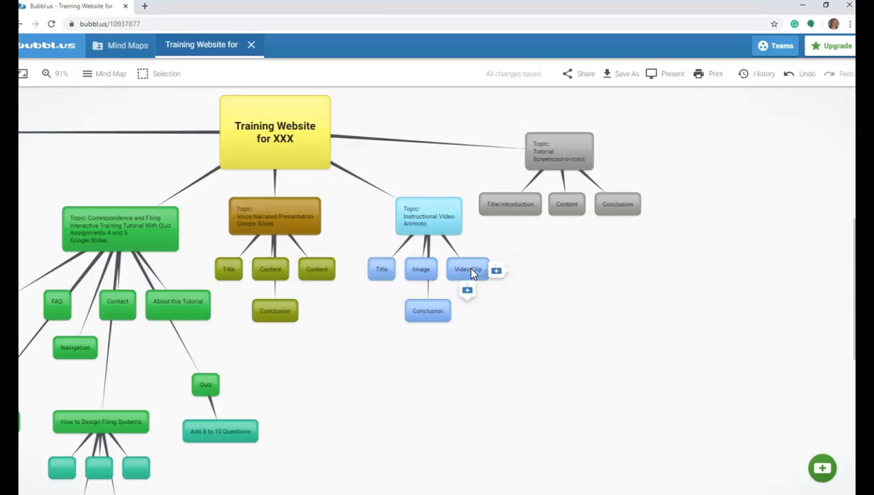
Examine the Screencast-o-matic Tutorial topic with its Title/Introduction, Content and Conclusion bubbles, finishing with an overview of the map
{"action": "left_click_drag", "start_coordinate": [673, 267], "coordinate": [587, 274]}
{"action": "mouse_move", "coordinate": [414, 217]}
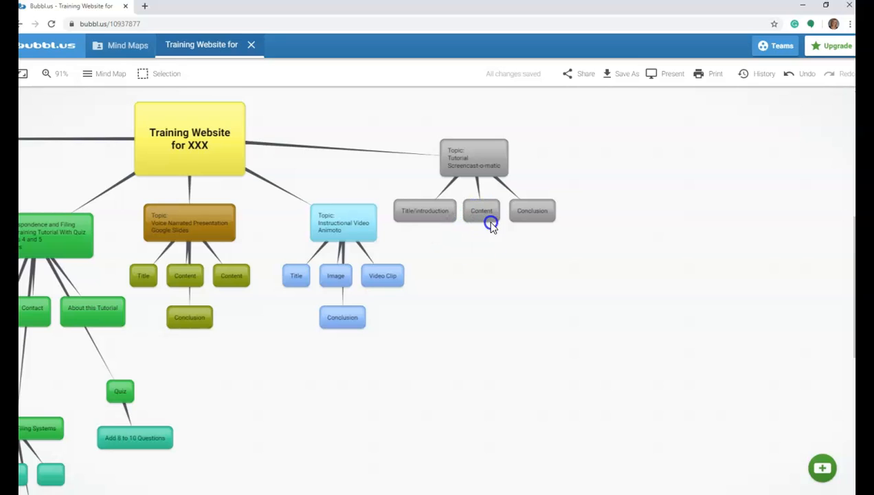
{"action": "mouse_move", "coordinate": [533, 216]}
{"action": "mouse_move", "coordinate": [457, 150]}
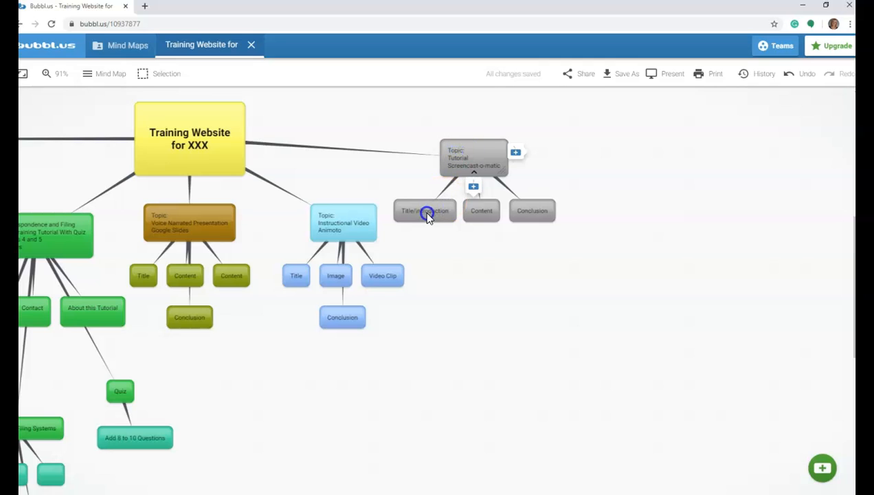
{"action": "mouse_move", "coordinate": [492, 214]}
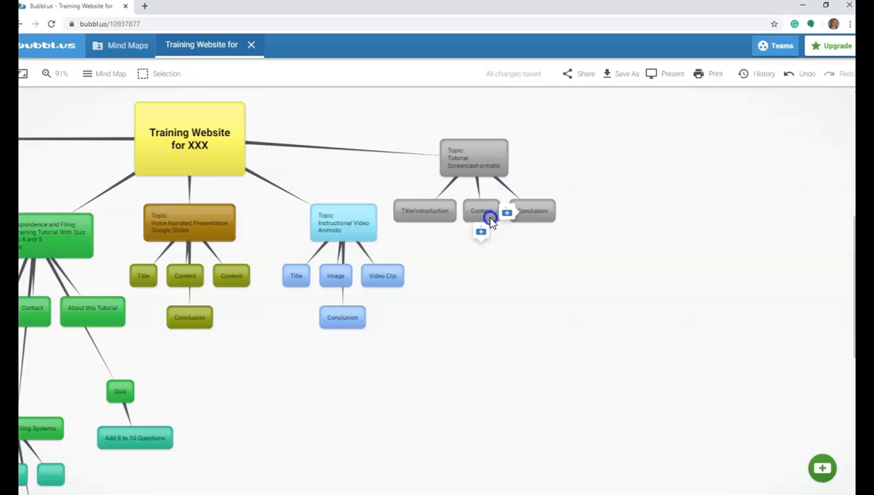
{"action": "left_click_drag", "start_coordinate": [397, 347], "coordinate": [655, 314]}
{"action": "scroll", "coordinate": [639, 337], "scroll_direction": "down", "scroll_amount": 4}
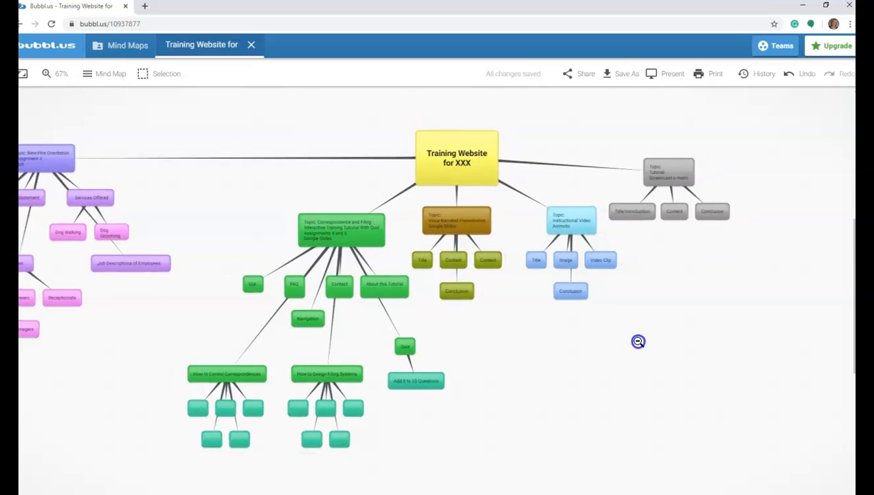
Copy the HTML embed code of the Training Website mind map from its sharing options and close the sharing dialog
{"action": "left_click", "coordinate": [379, 287]}
{"action": "left_click_drag", "start_coordinate": [244, 226], "coordinate": [288, 220]}
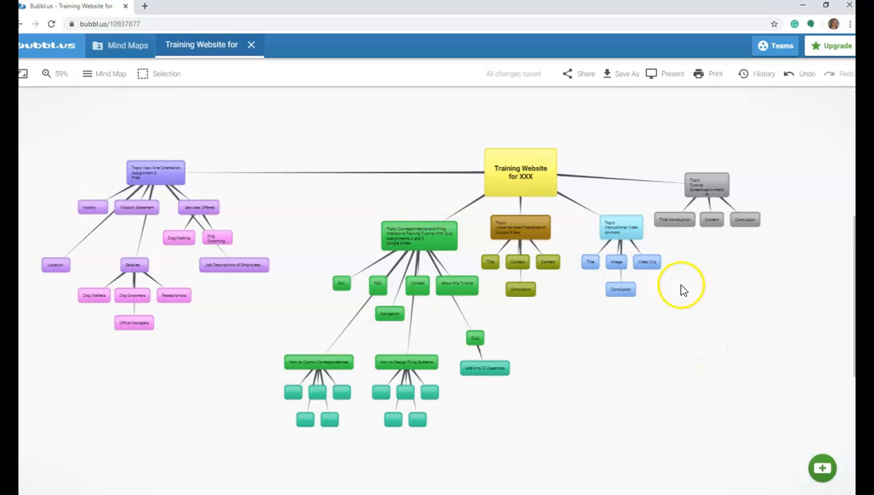
{"action": "left_click", "coordinate": [577, 77]}
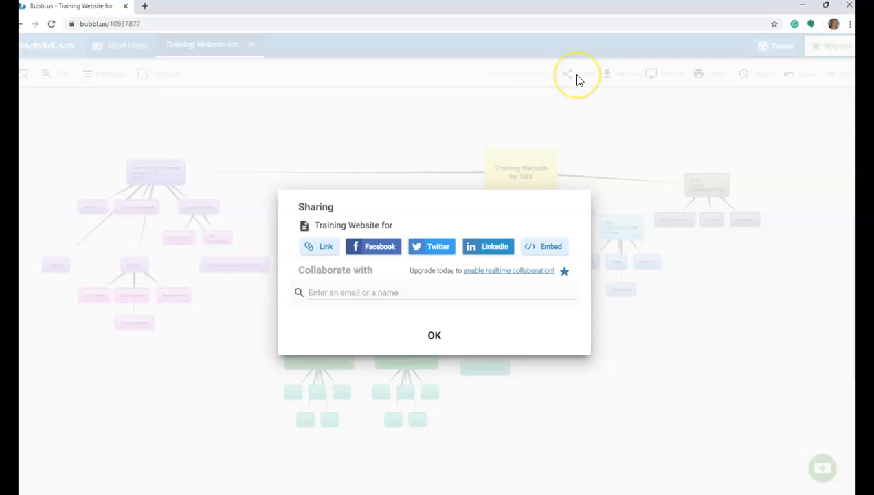
{"action": "left_click", "coordinate": [543, 249]}
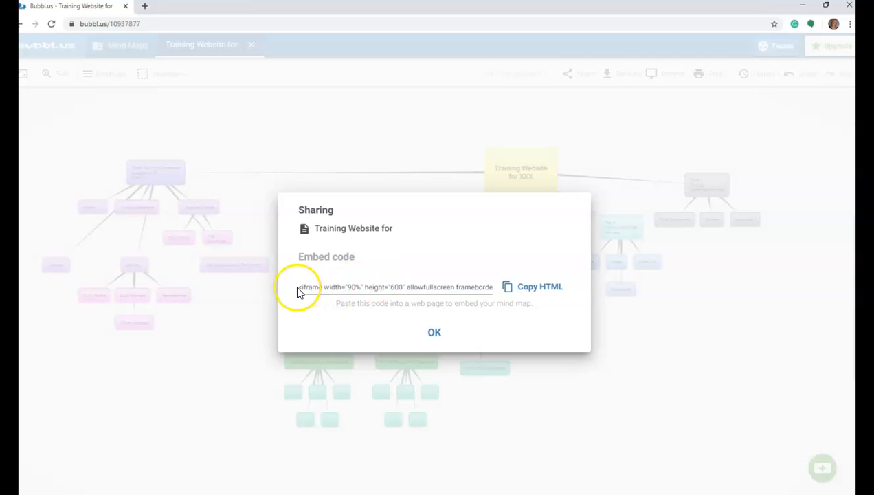
{"action": "left_click_drag", "start_coordinate": [300, 287], "coordinate": [542, 299]}
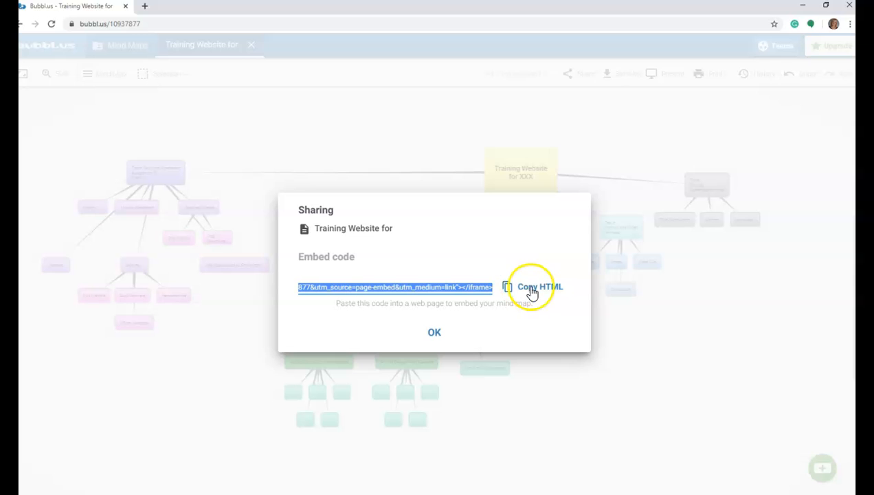
{"action": "left_click", "coordinate": [529, 289]}
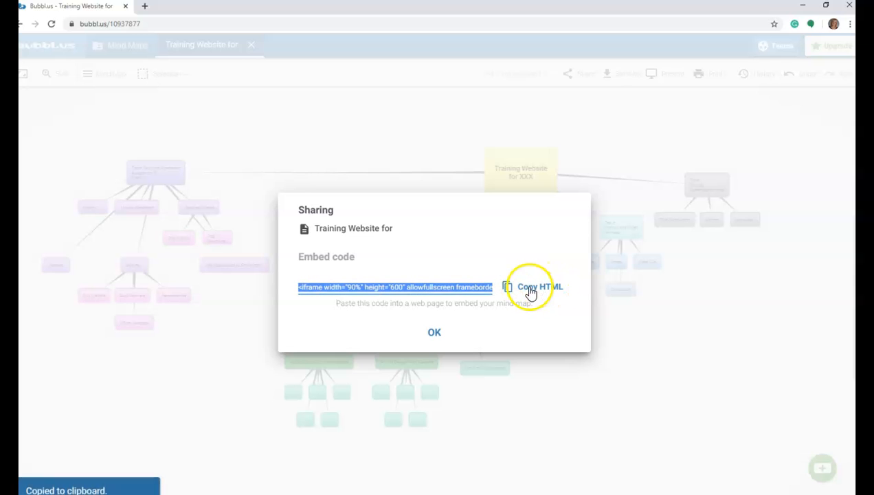
{"action": "left_click", "coordinate": [435, 334]}
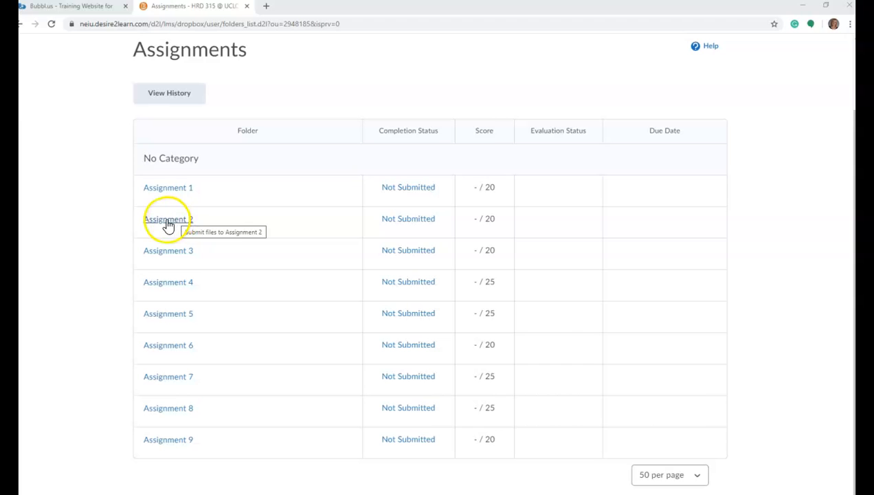
Switch to the course's assignments in Desire2Learn and open Assignment 2, going past its Storyboarding rubric to the submission area
{"action": "left_click", "coordinate": [167, 220]}
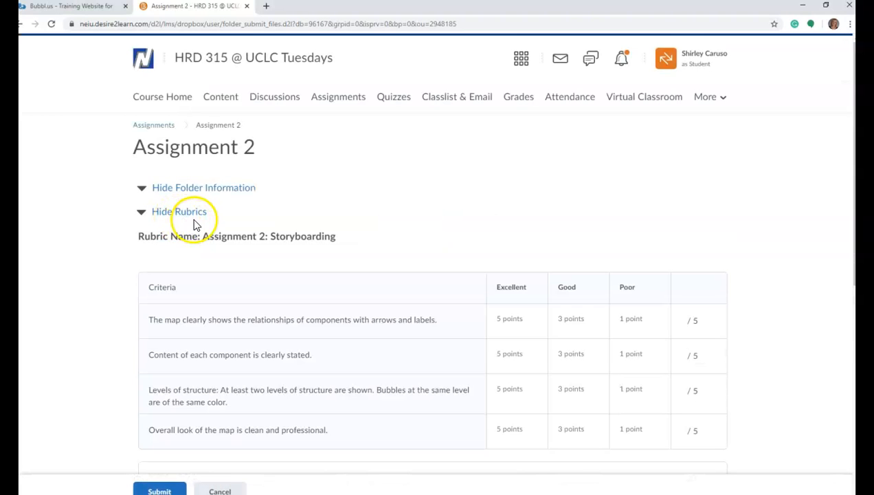
{"action": "scroll", "coordinate": [202, 225], "scroll_direction": "down", "scroll_amount": 3}
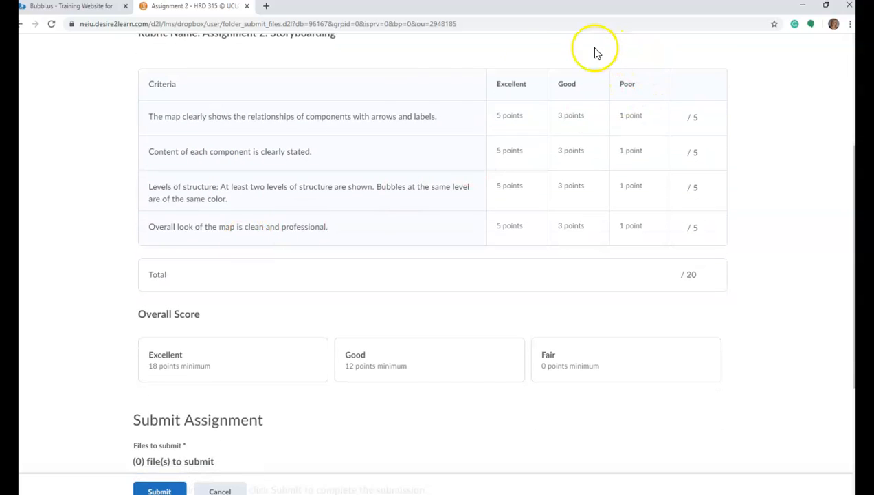
{"action": "scroll", "coordinate": [398, 226], "scroll_direction": "down", "scroll_amount": 2}
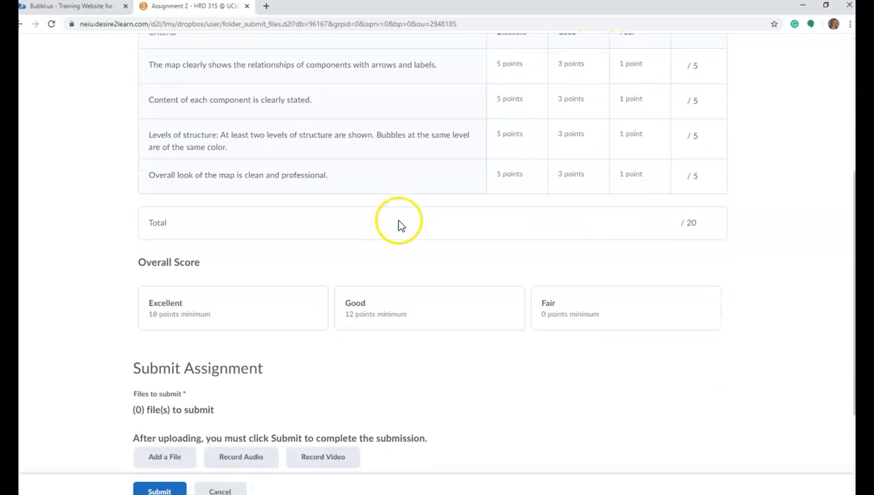
{"action": "scroll", "coordinate": [403, 211], "scroll_direction": "down", "scroll_amount": 1}
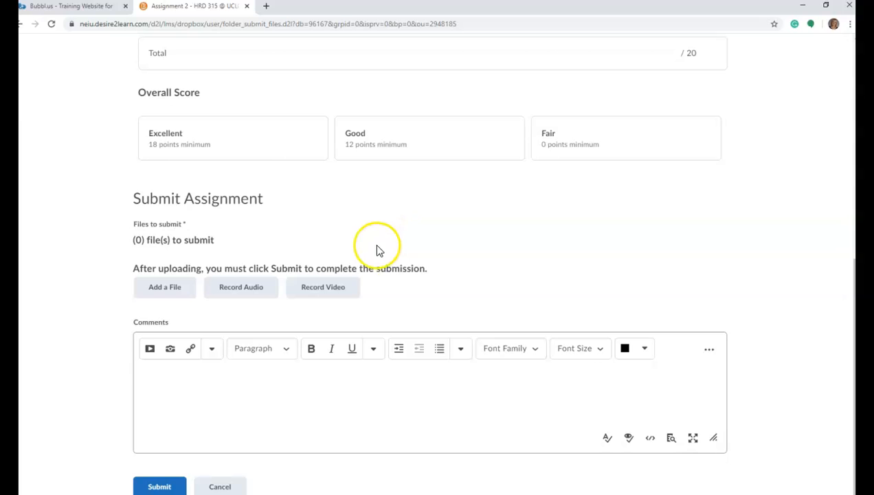
Insert the copied mind map embed code into the Assignment 2 comments, allowing the bubbl.us media and always trusting its URL
{"action": "left_click", "coordinate": [149, 352]}
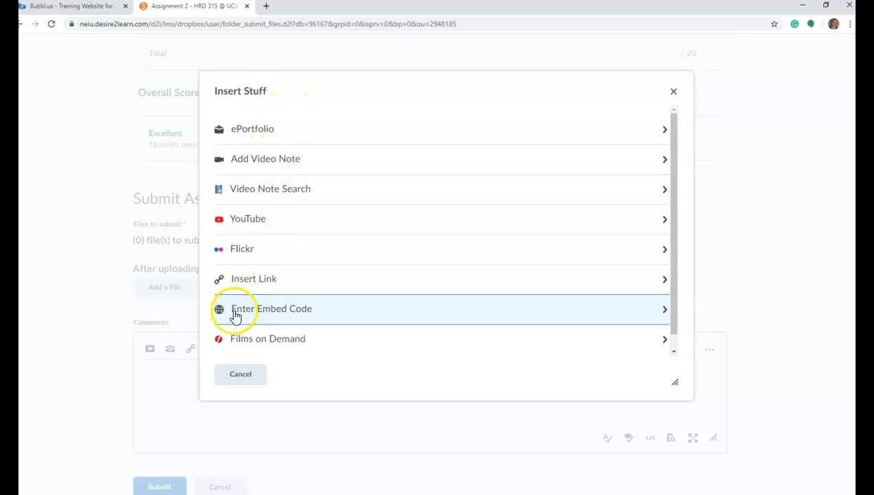
{"action": "left_click", "coordinate": [309, 312]}
{"action": "left_click", "coordinate": [261, 202]}
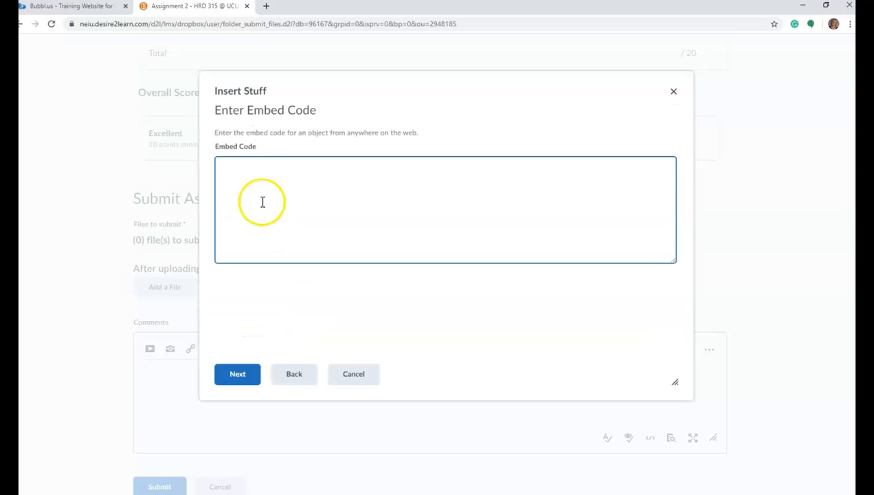
{"action": "right_click", "coordinate": [239, 170]}
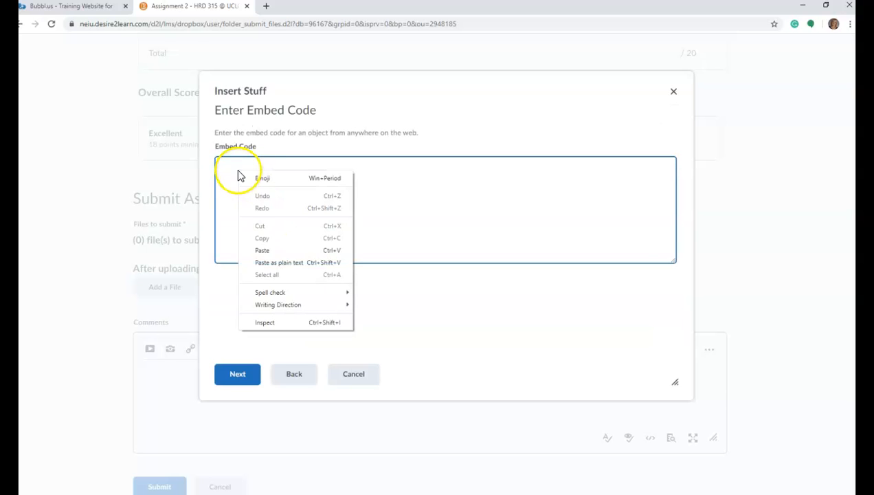
{"action": "left_click", "coordinate": [263, 250]}
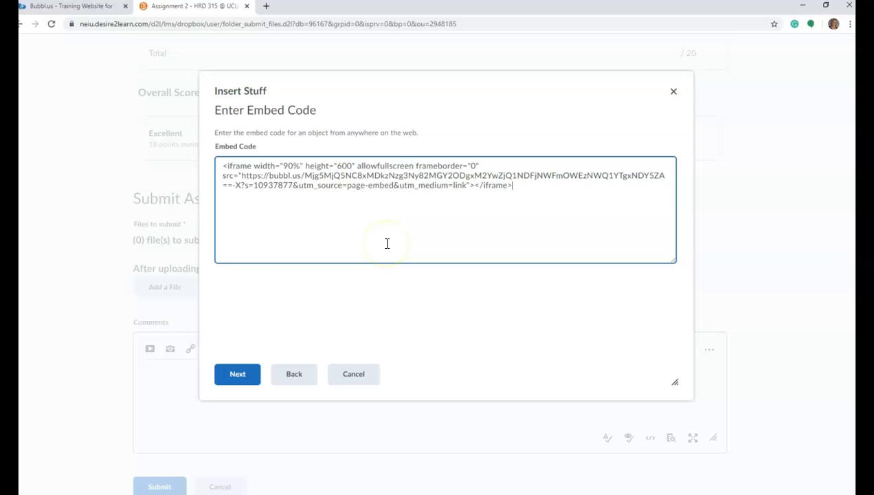
{"action": "left_click", "coordinate": [236, 375]}
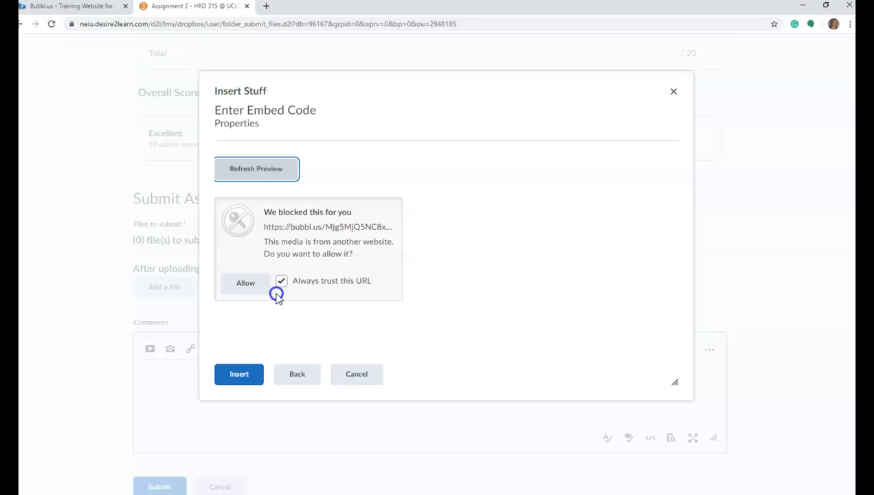
{"action": "left_click", "coordinate": [250, 289]}
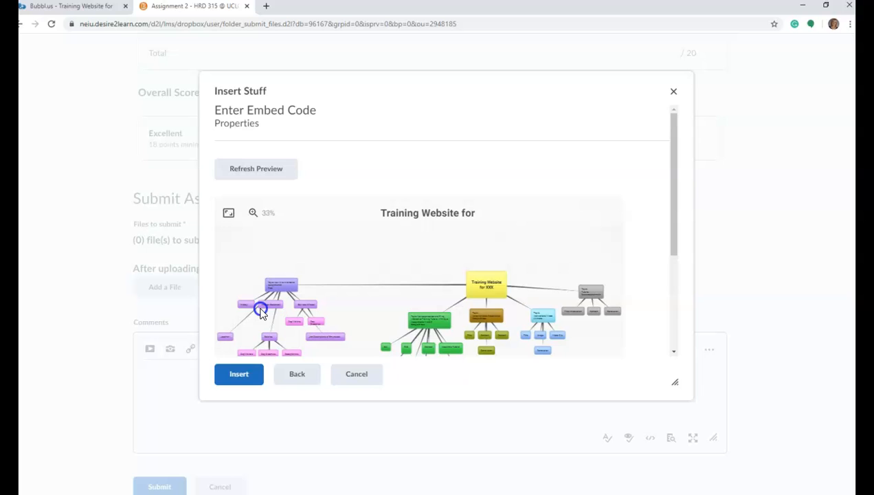
{"action": "left_click", "coordinate": [239, 376]}
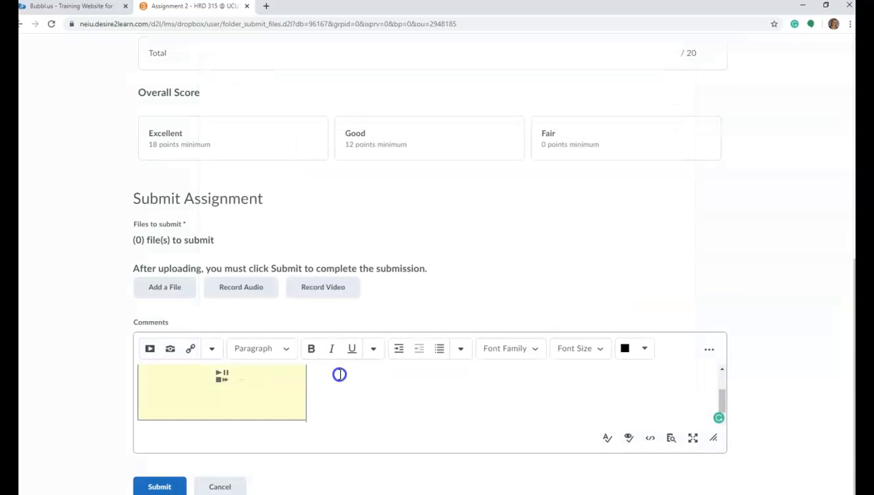
{"action": "scroll", "coordinate": [358, 376], "scroll_direction": "up", "scroll_amount": 1}
{"action": "scroll", "coordinate": [358, 376], "scroll_direction": "down", "scroll_amount": 1}
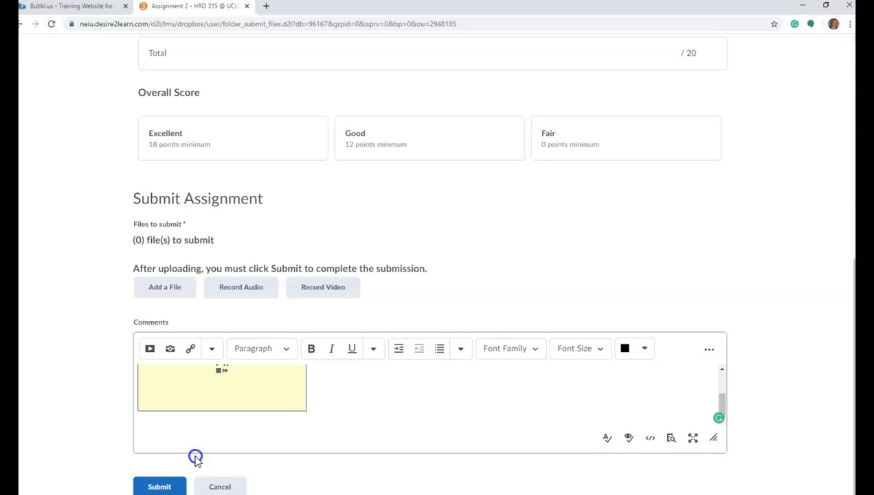
Attach Assignment 1 Template.xlsx from the computer to Assignment 2 and submit the assignment
{"action": "left_click", "coordinate": [165, 291]}
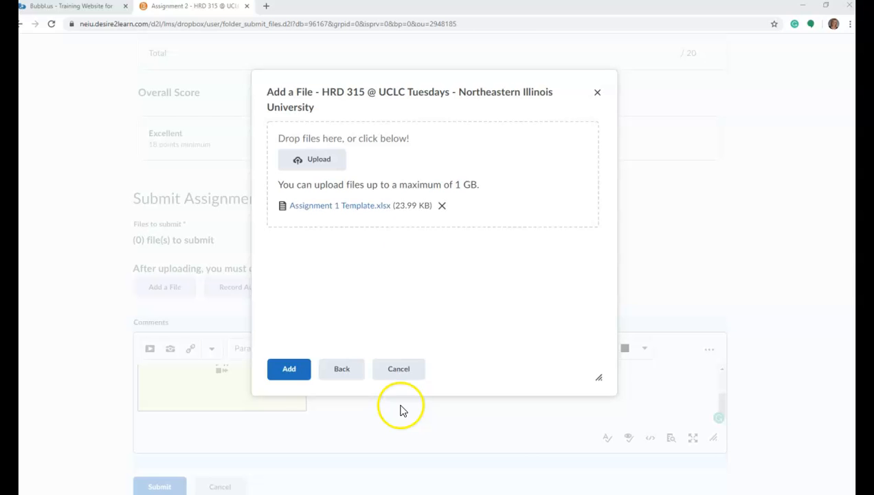
{"action": "left_click", "coordinate": [291, 371]}
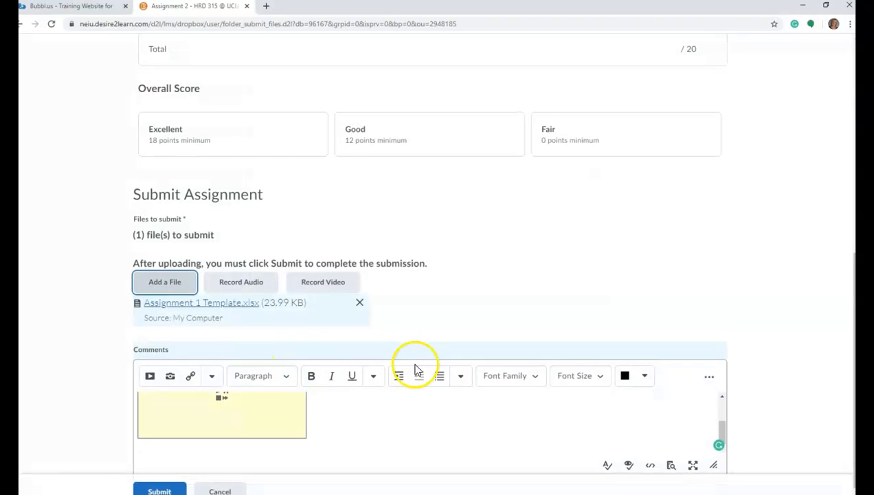
{"action": "scroll", "coordinate": [415, 369], "scroll_direction": "down", "scroll_amount": 1}
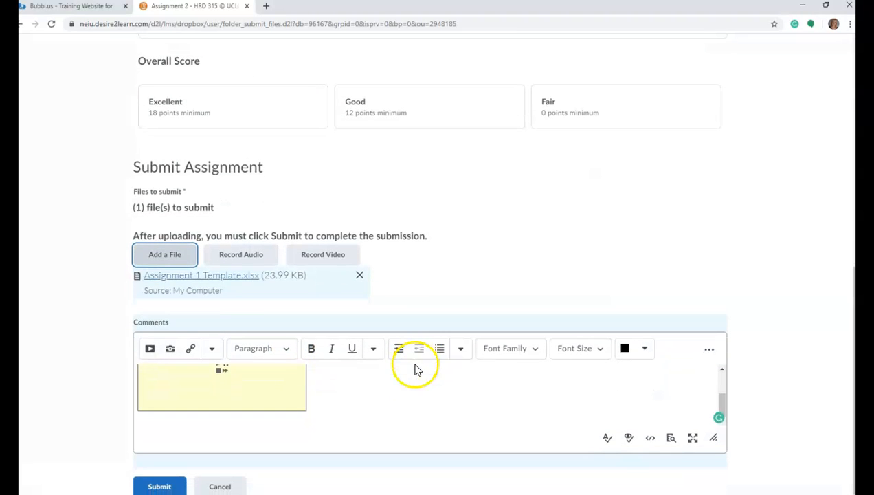
{"action": "left_click", "coordinate": [156, 486]}
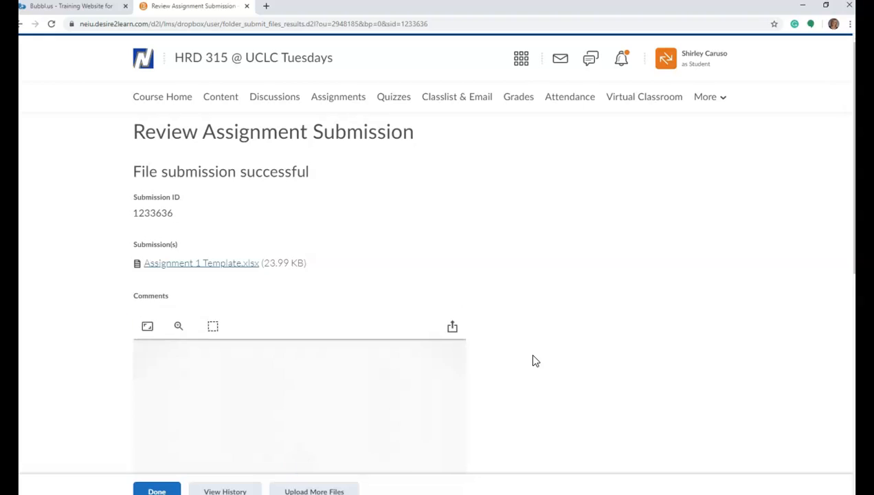
Review the submitted file and embedded mind map, finish the review, and check Assignment 2's completion status in the assignments list
{"action": "scroll", "coordinate": [616, 321], "scroll_direction": "down", "scroll_amount": 2}
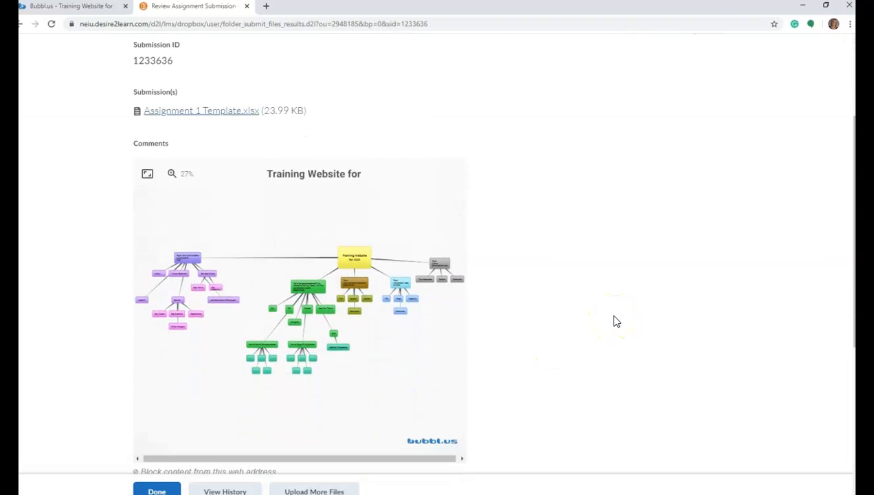
{"action": "left_click", "coordinate": [159, 118]}
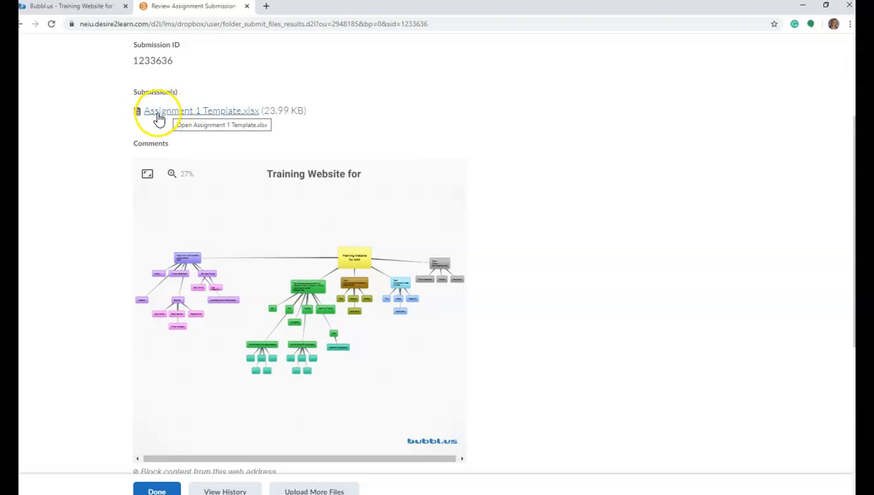
{"action": "scroll", "coordinate": [595, 254], "scroll_direction": "down", "scroll_amount": 2}
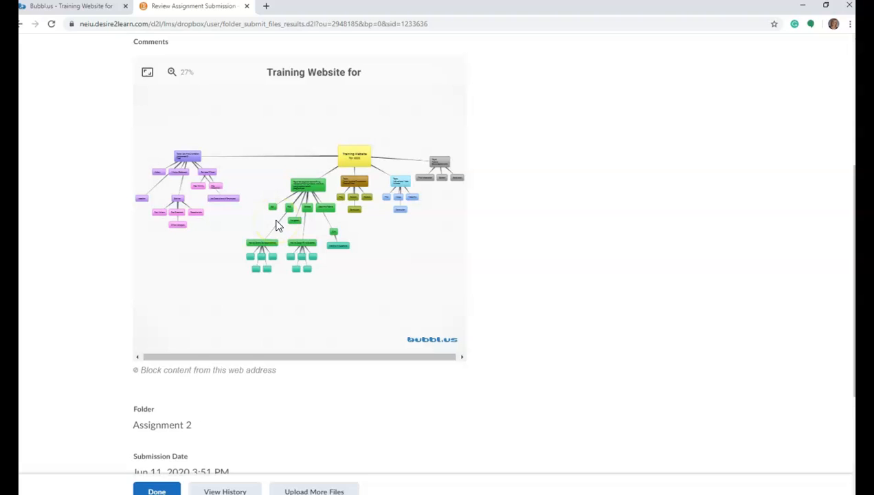
{"action": "scroll", "coordinate": [619, 212], "scroll_direction": "down", "scroll_amount": 2}
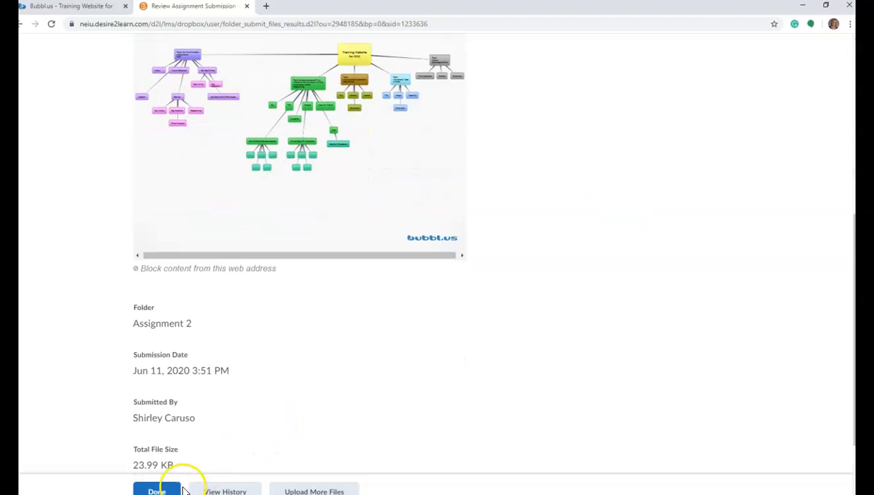
{"action": "left_click", "coordinate": [158, 490]}
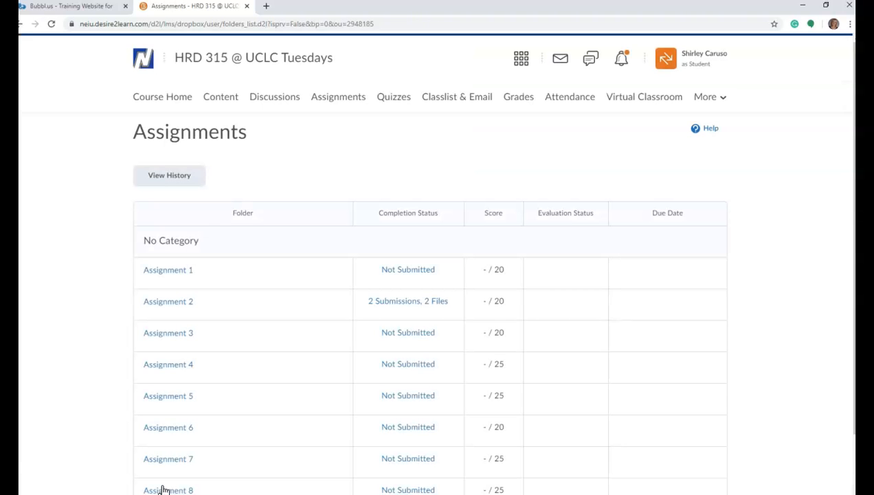
{"action": "scroll", "coordinate": [526, 252], "scroll_direction": "down", "scroll_amount": 2}
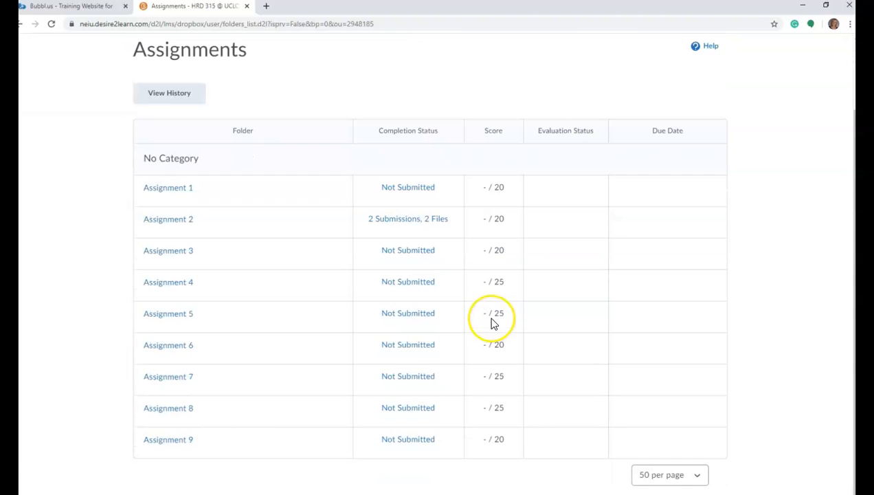
{"action": "scroll", "coordinate": [492, 323], "scroll_direction": "up", "scroll_amount": 2}
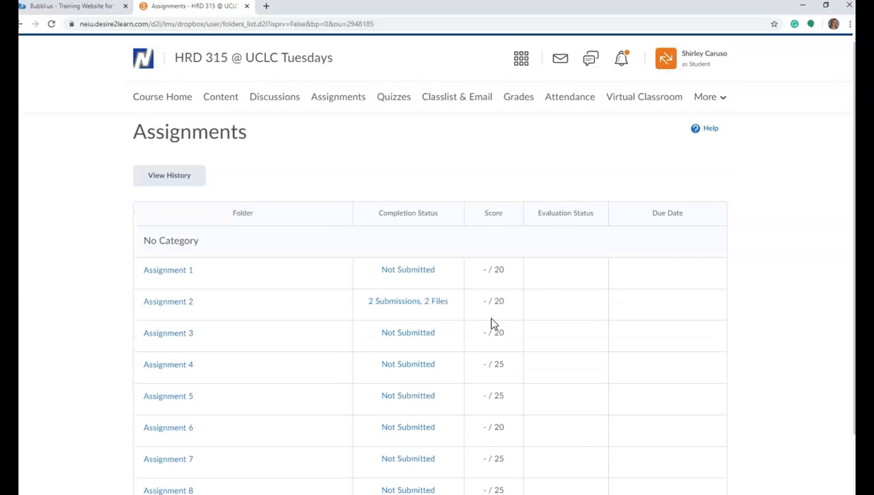